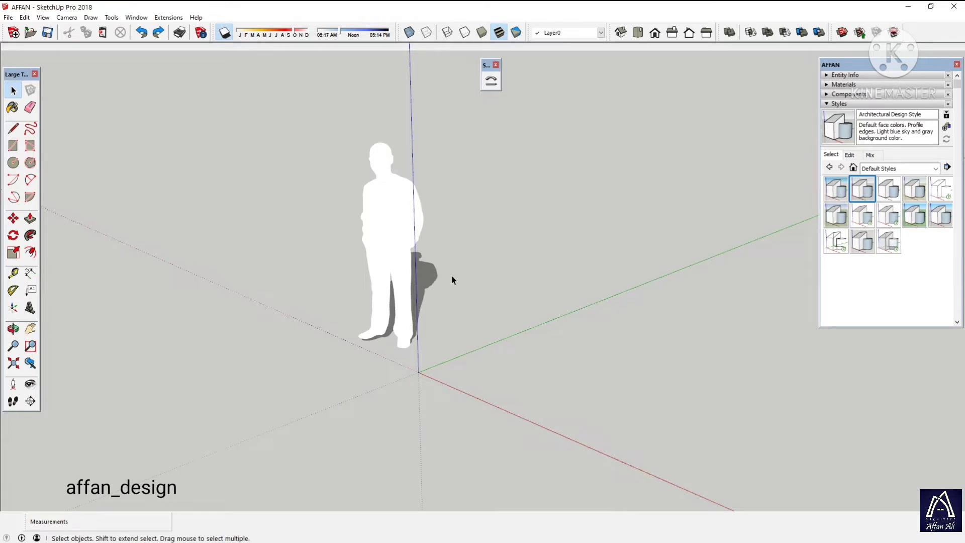
Orbit around the scale figure and origin, ready to draw a 72-sided circle
middle_click_drag(448, 294, 449, 304)
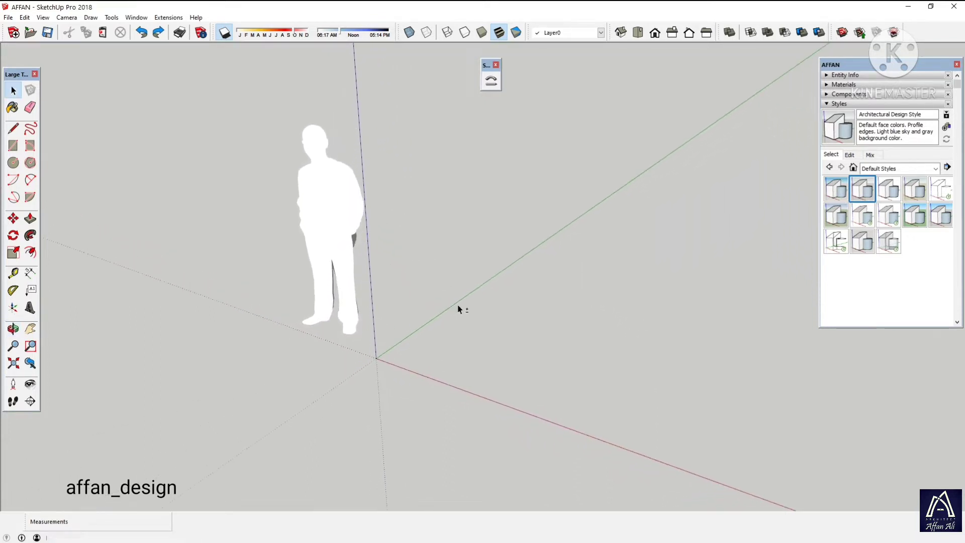
middle_click_drag(457, 305, 375, 303)
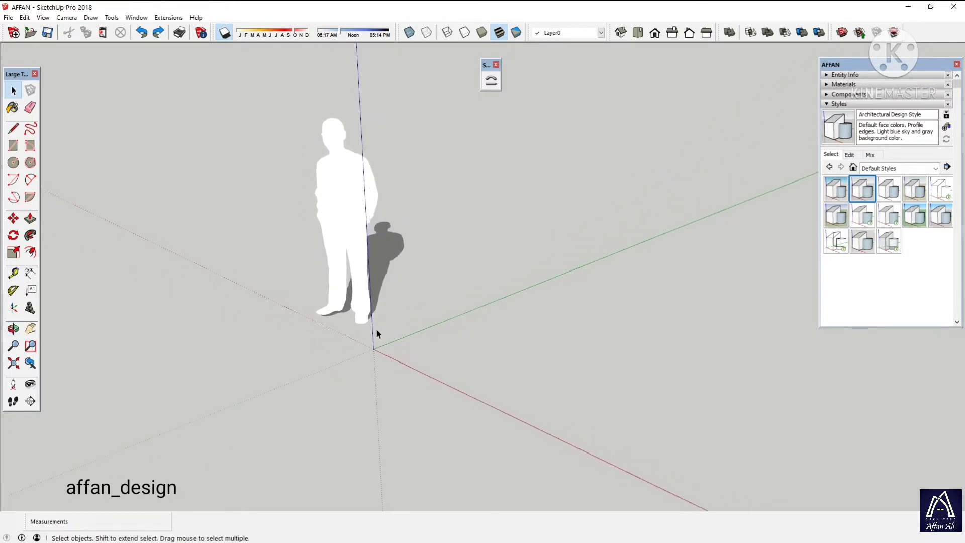
left_click(13, 162)
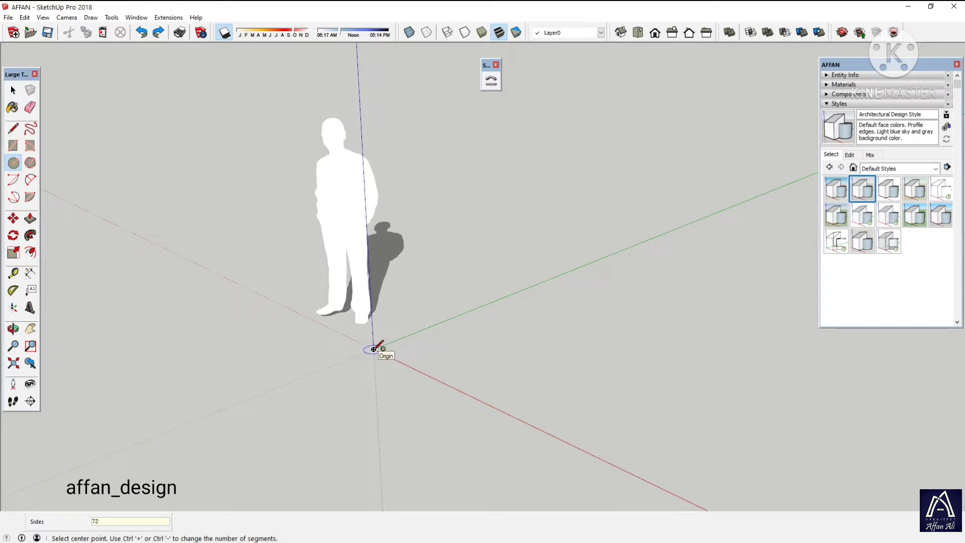
Draw a radius-3 circle centred at the origin as a filled face
left_click(374, 349)
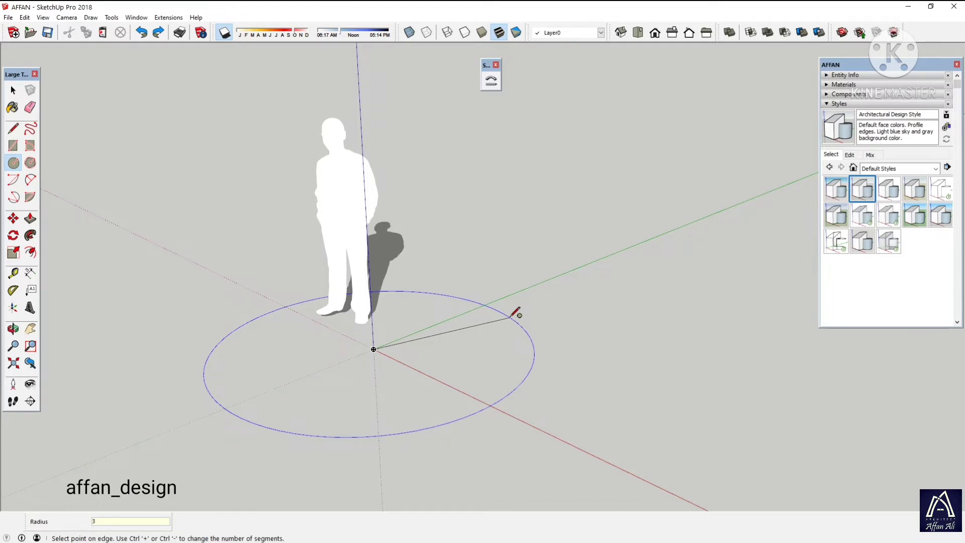
left_click(516, 312)
middle_click_drag(503, 308, 452, 345)
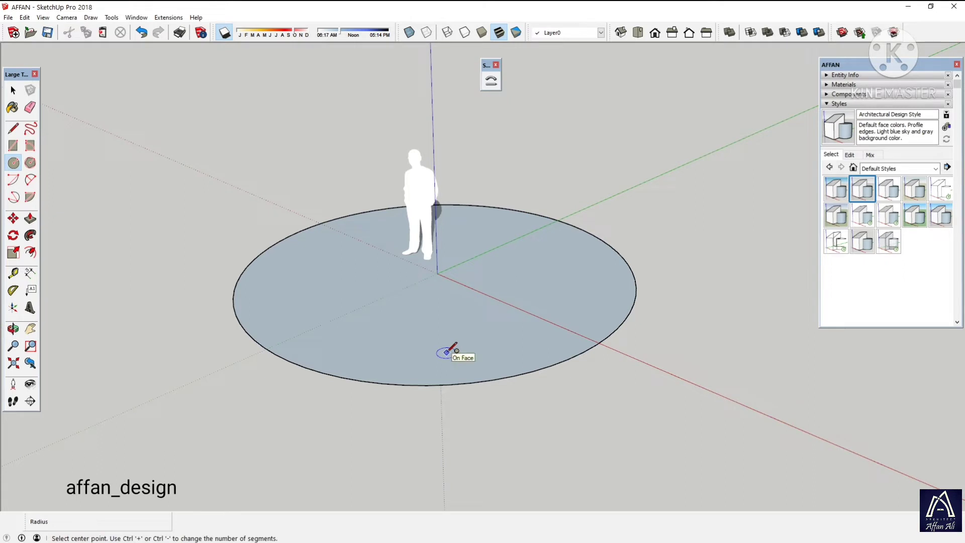
Offset the circle outline 0.2 m outward to form a surrounding ring
key("f")
left_click(319, 349)
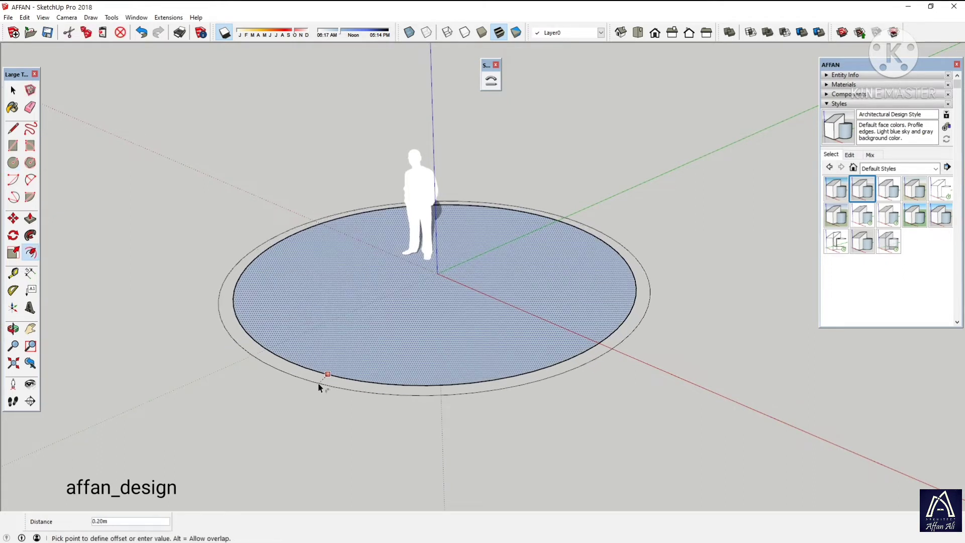
type(".2")
key("Return")
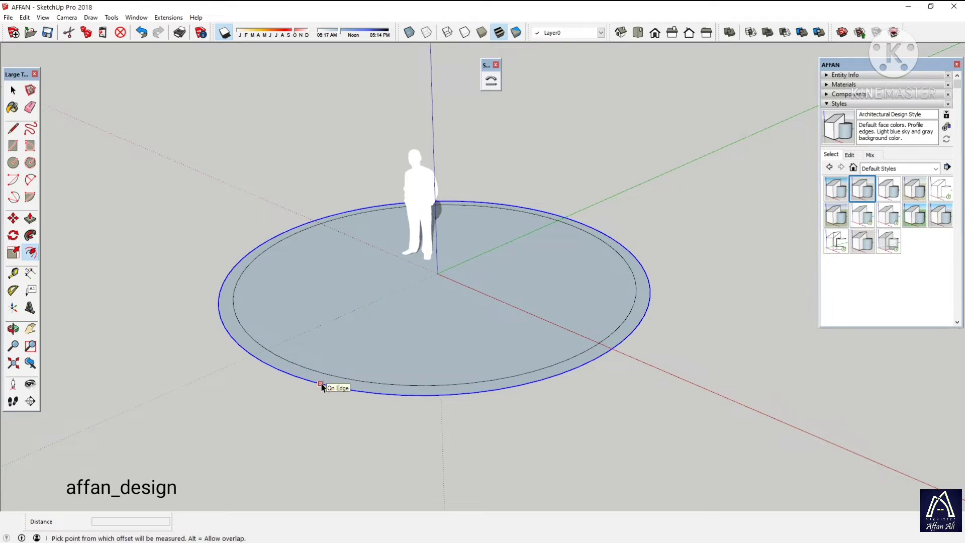
middle_click_drag(340, 373, 399, 384)
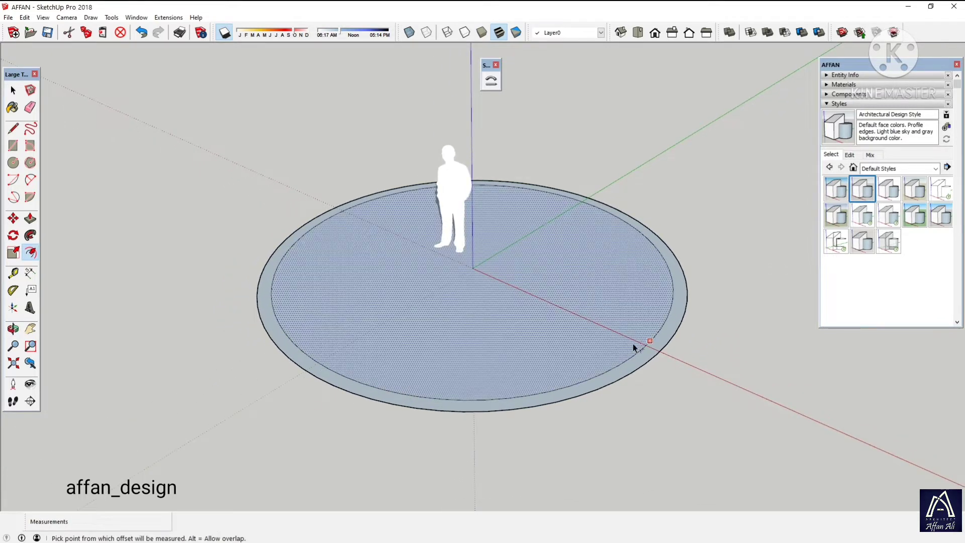
Draw two lines from the origin out to the ring, splitting it into sections
key("l")
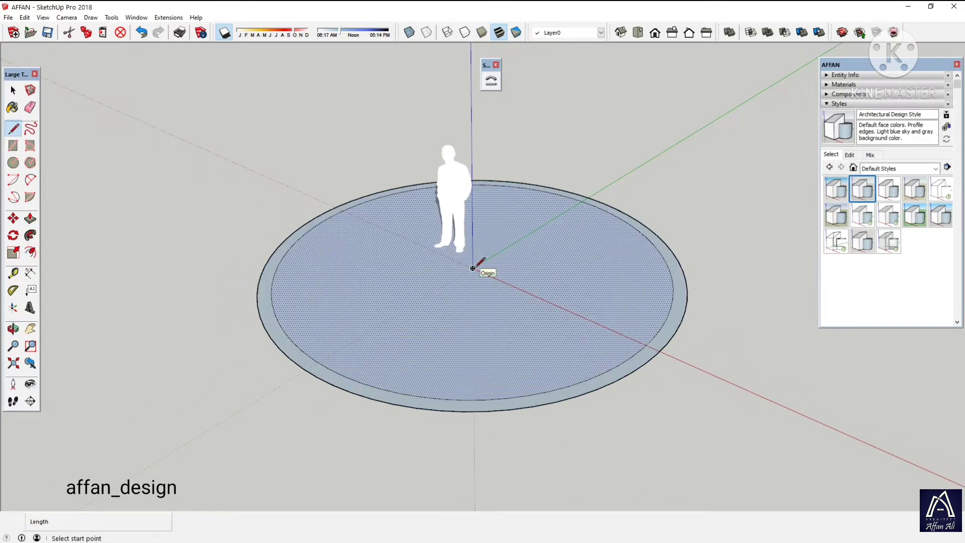
left_click(472, 268)
left_click(308, 369)
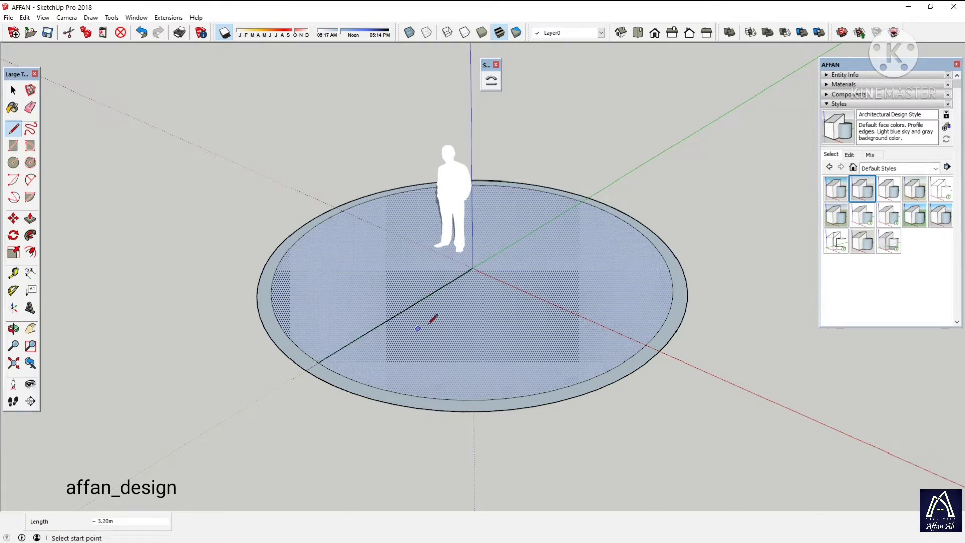
left_click(472, 268)
left_click(660, 351)
middle_click_drag(538, 377, 503, 370)
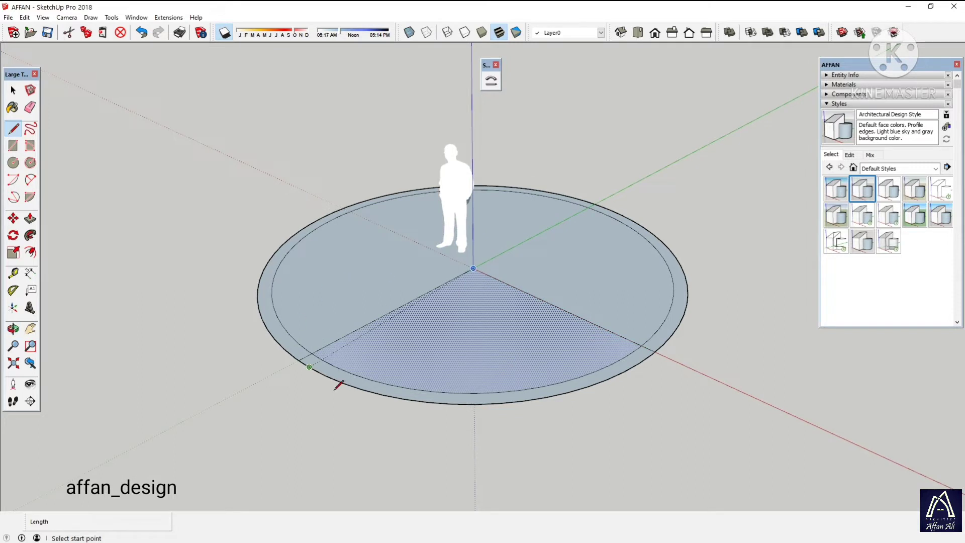
Push/Pull the large ring section up 3 m into a wall
key("p")
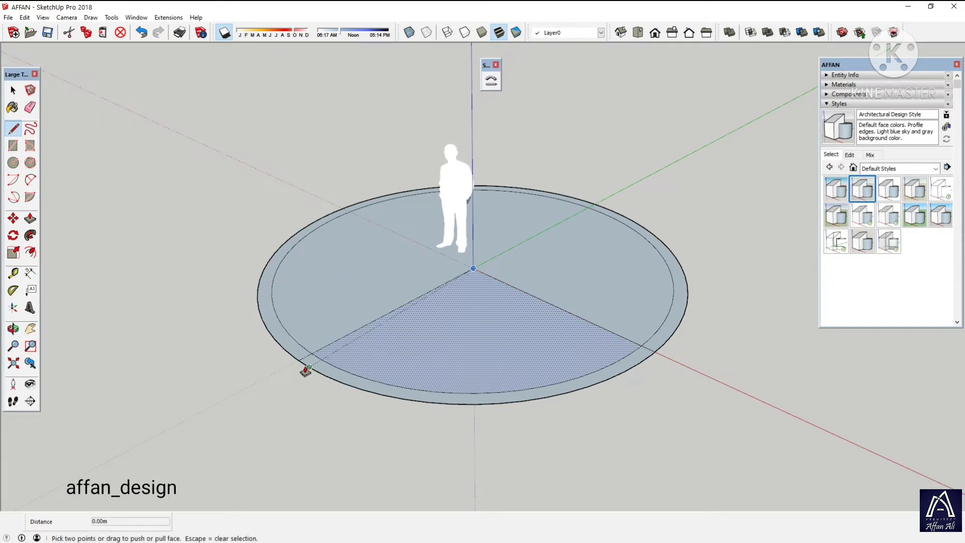
key("space")
left_click(290, 349)
key("p")
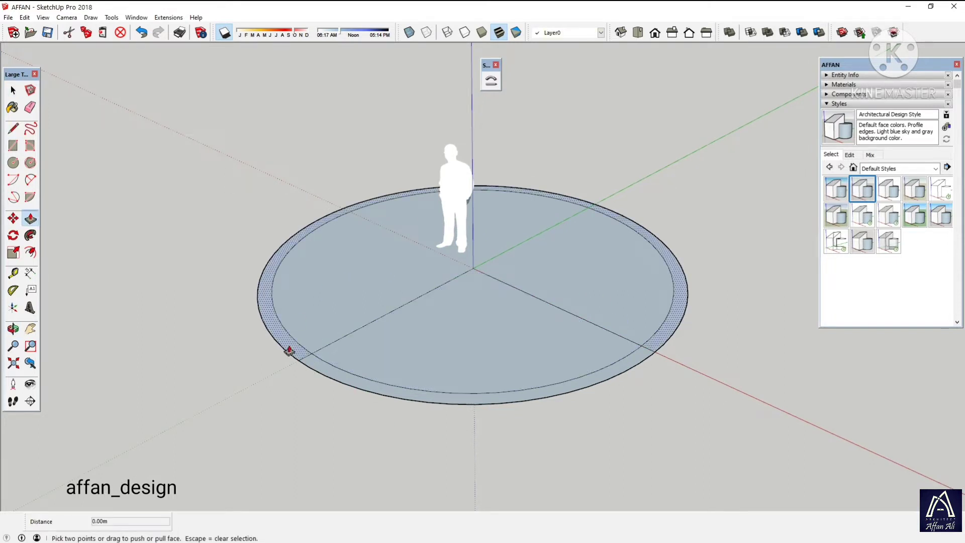
left_click(289, 349)
type("3")
key("Return")
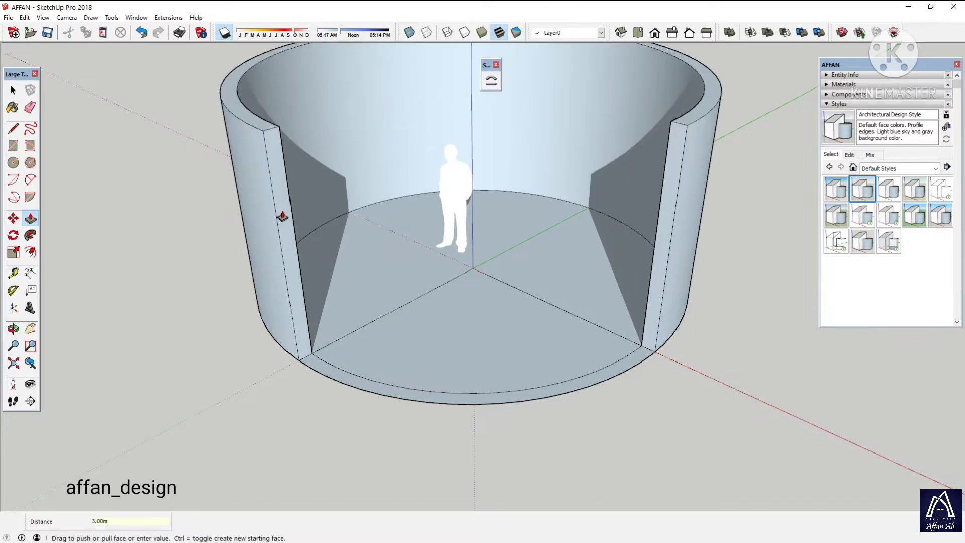
mouse_move(334, 254)
middle_mouse_down()
mouse_move(319, 334)
mouse_move(320, 300)
middle_mouse_up()
Push/Pull the front ring arc up 10 to form a low sill
key("p")
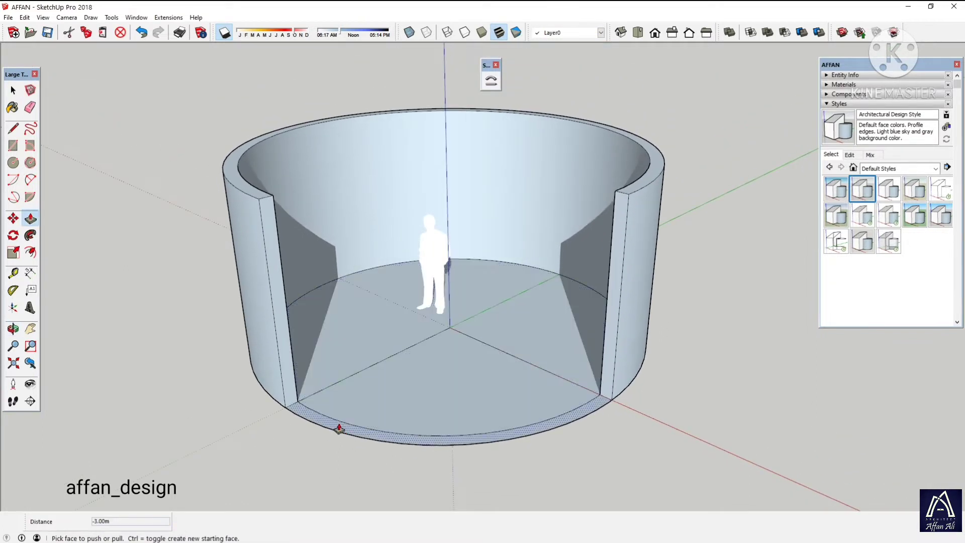
left_click(338, 426)
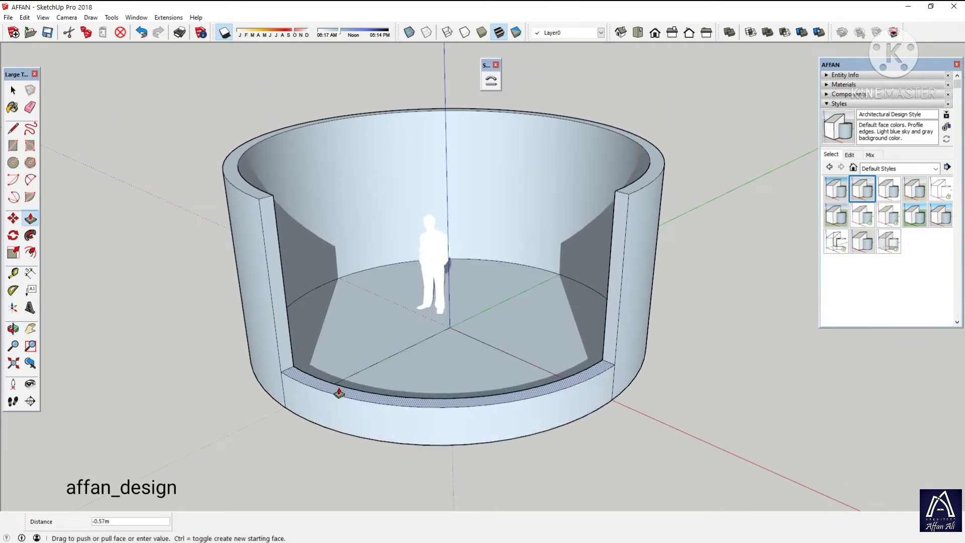
type("10")
key("Return")
key("space")
Copy the sill's top face 1.2 m higher
left_click(305, 355)
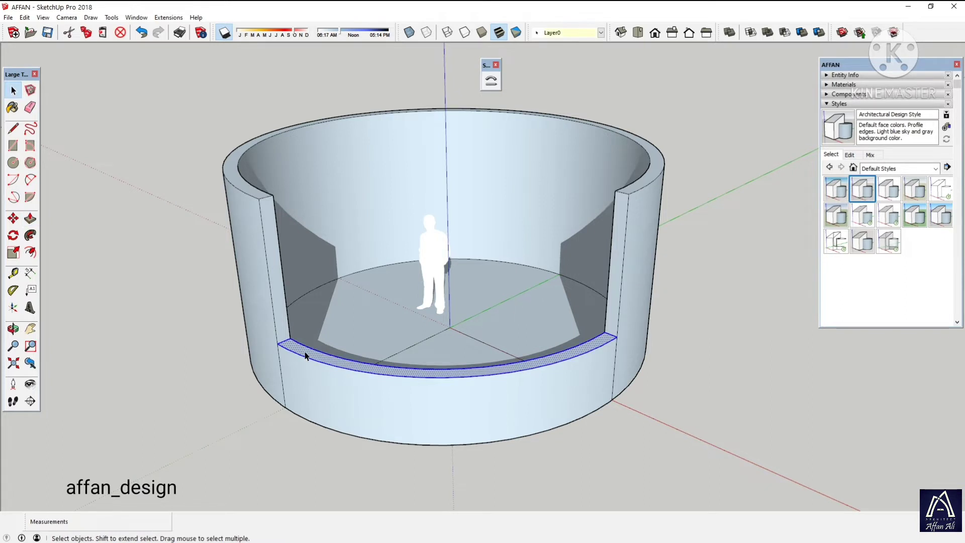
key("m")
key("ctrl")
left_click(277, 343)
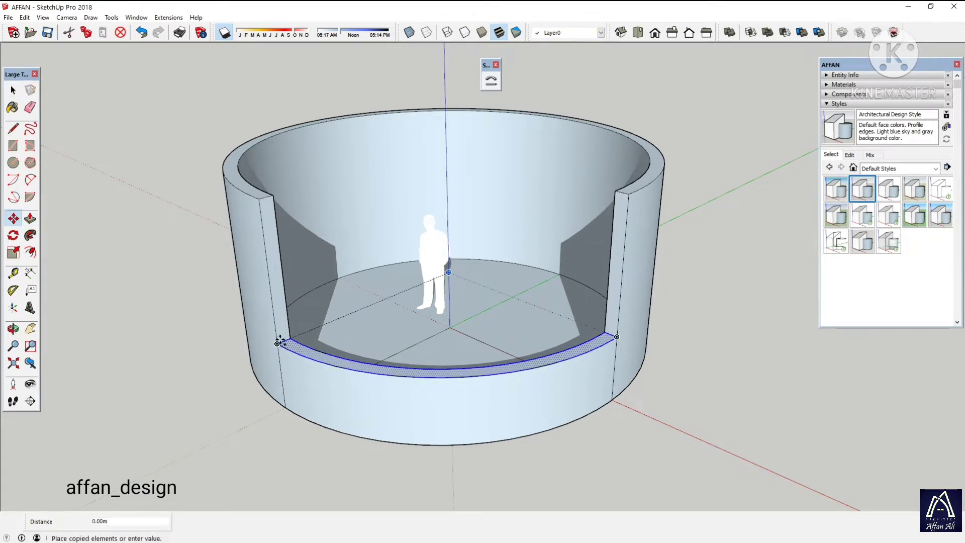
type("1.")
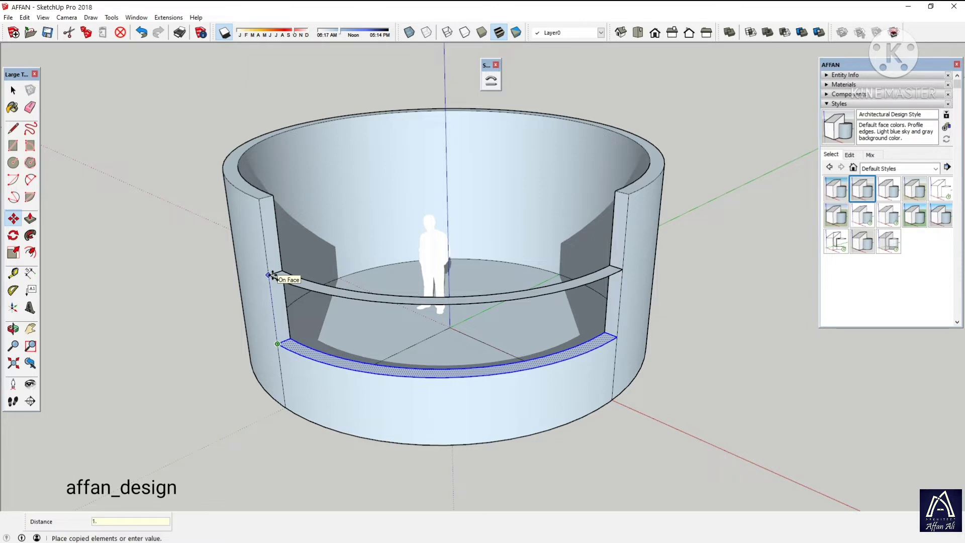
type("2")
key("Return")
Pull the copied arc up to the wall top as a header, then select the outer wall faces
key("p")
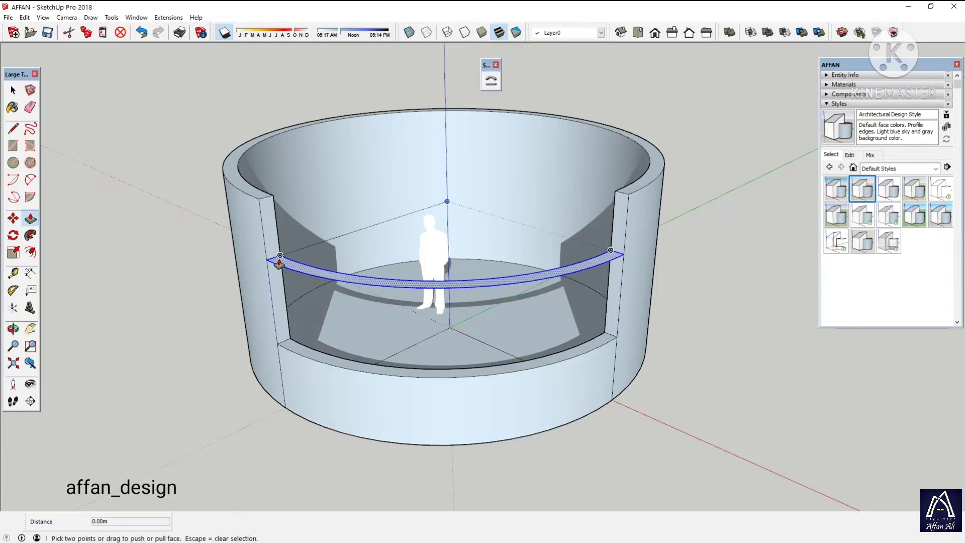
left_click(274, 264)
left_click(260, 203)
key("space")
left_click(247, 233)
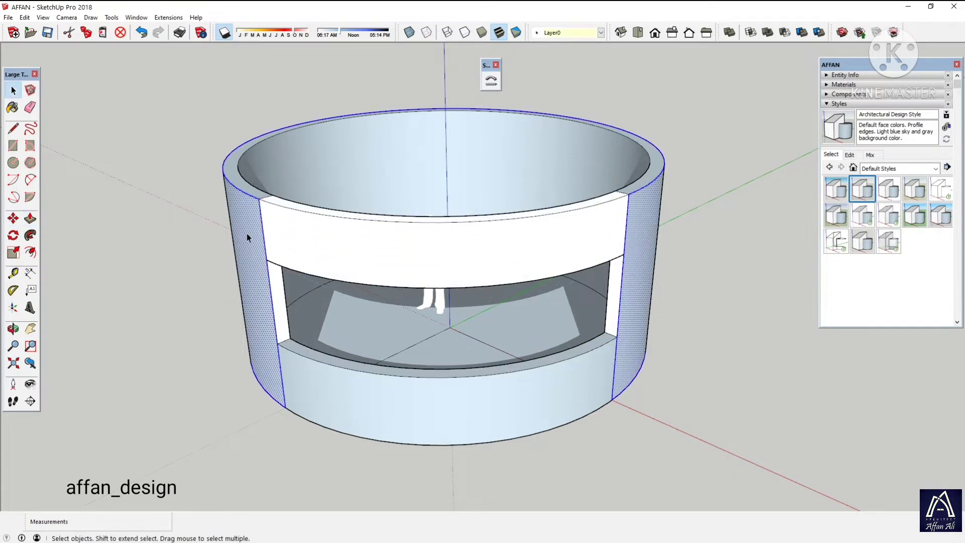
left_click(382, 404, "ctrl")
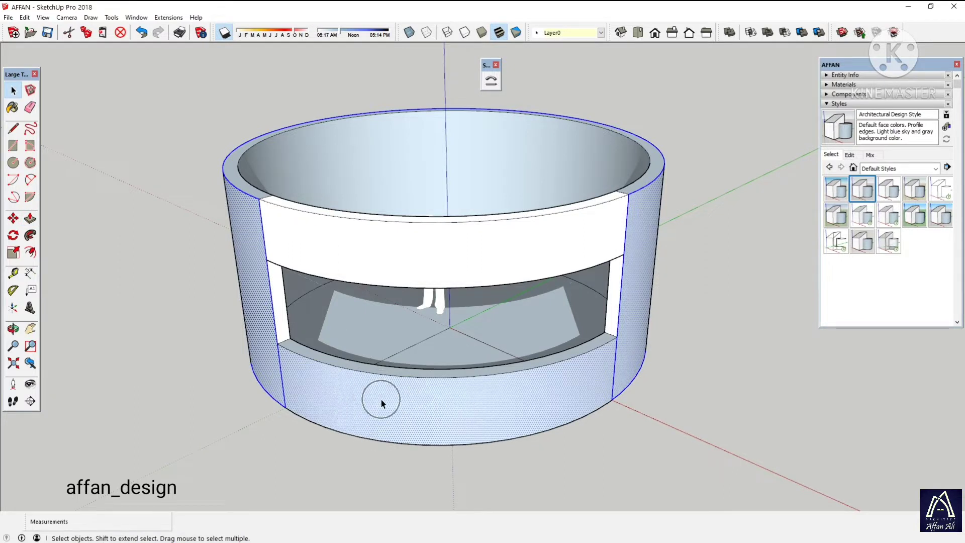
Reverse the selected inside-out wall faces so they show white fronts
right_click(381, 402)
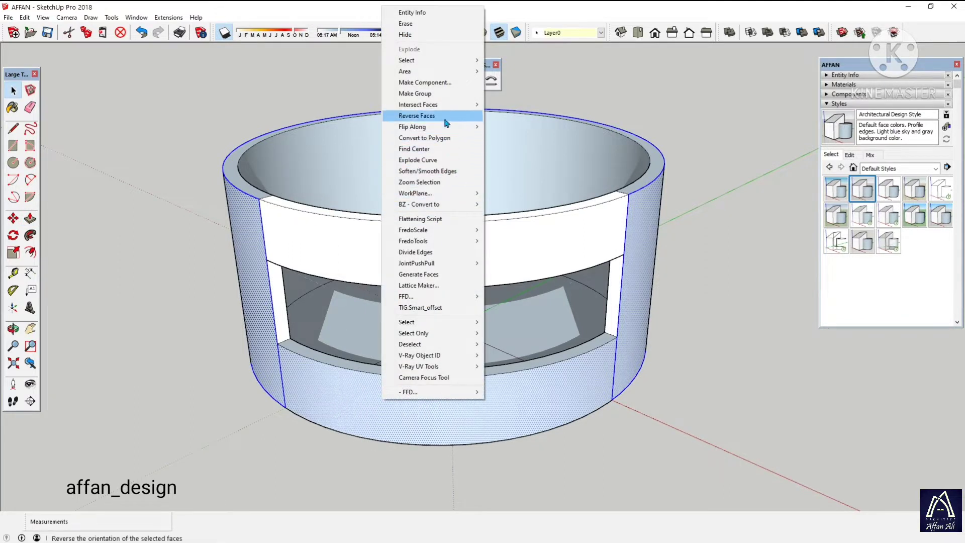
left_click(417, 116)
left_click(510, 460)
Orbit and zoom in to look through the curved window opening
mouse_move(350, 319)
middle_mouse_down()
mouse_move(450, 199)
mouse_move(581, 303)
mouse_move(625, 297)
middle_mouse_up()
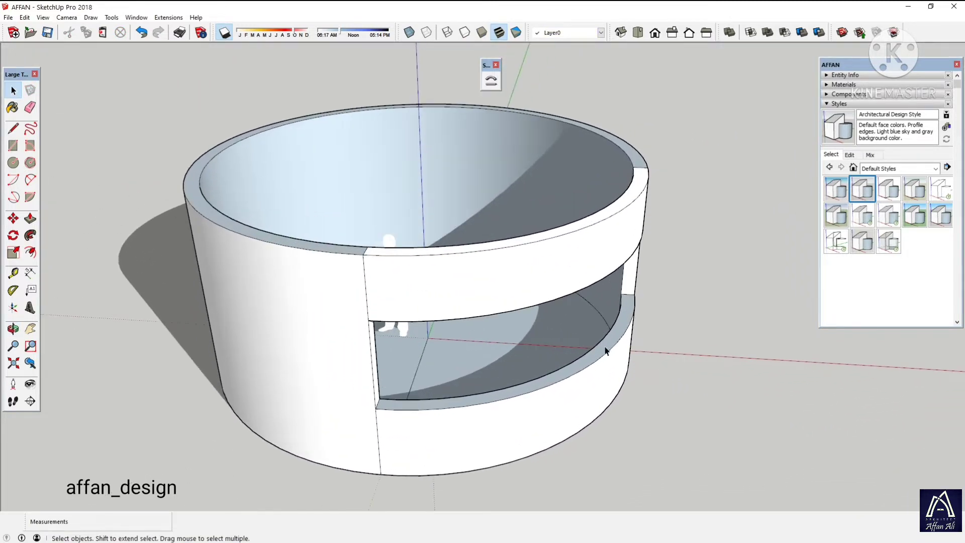
mouse_move(534, 399)
middle_mouse_down()
mouse_move(469, 347)
mouse_move(297, 338)
mouse_move(211, 366)
mouse_move(344, 407)
mouse_move(399, 388)
mouse_move(506, 394)
middle_mouse_up()
scroll(485, 388, "up", 2)
scroll(484, 385, "up", 2)
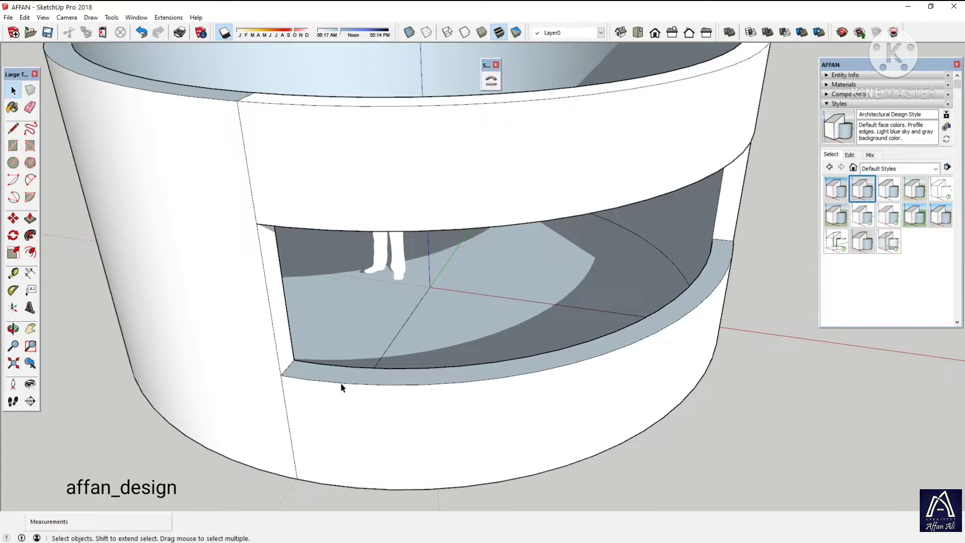
scroll(339, 384, "up", 3)
scroll(272, 366, "up", 2)
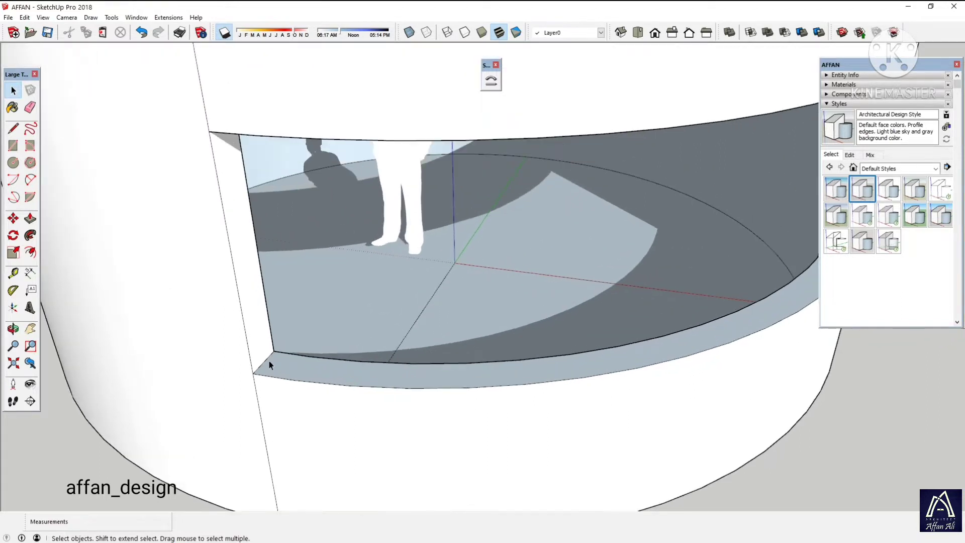
Select the sill edge and ledge face, trying Scale and Offset before backing out
left_click(342, 384)
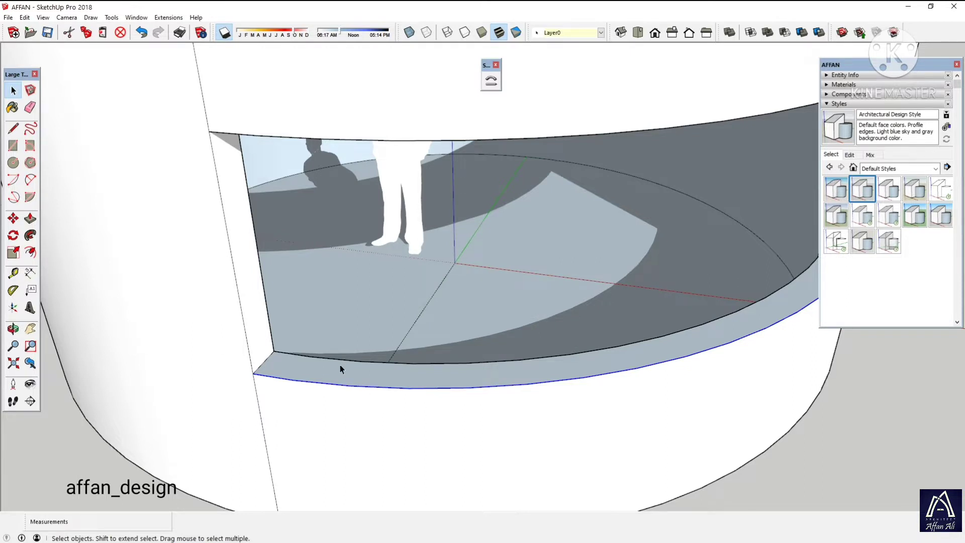
left_click(13, 252)
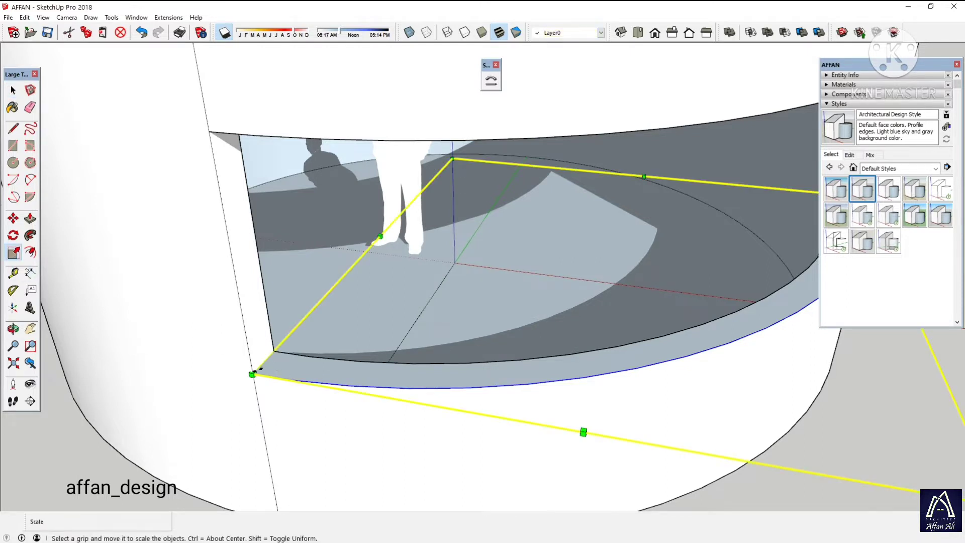
key("space")
left_click(277, 374)
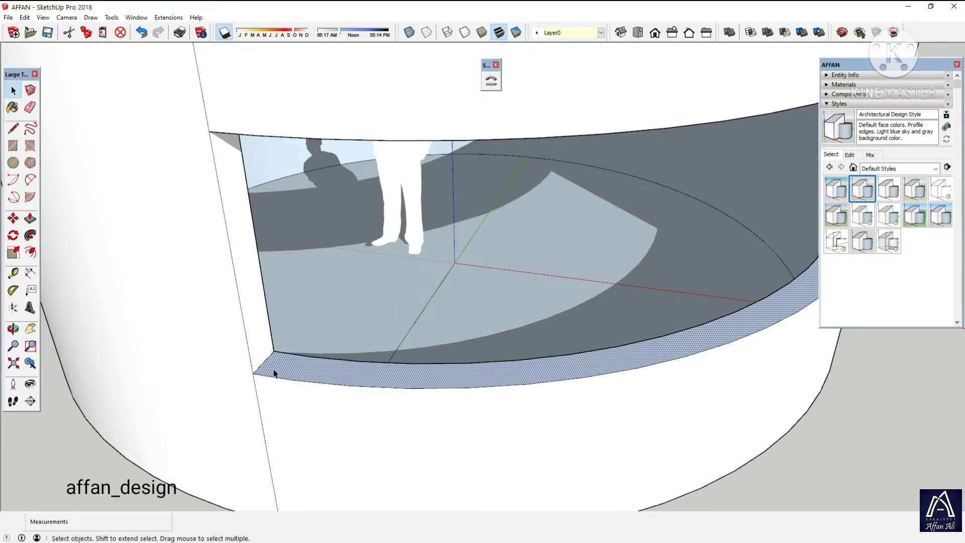
key("f")
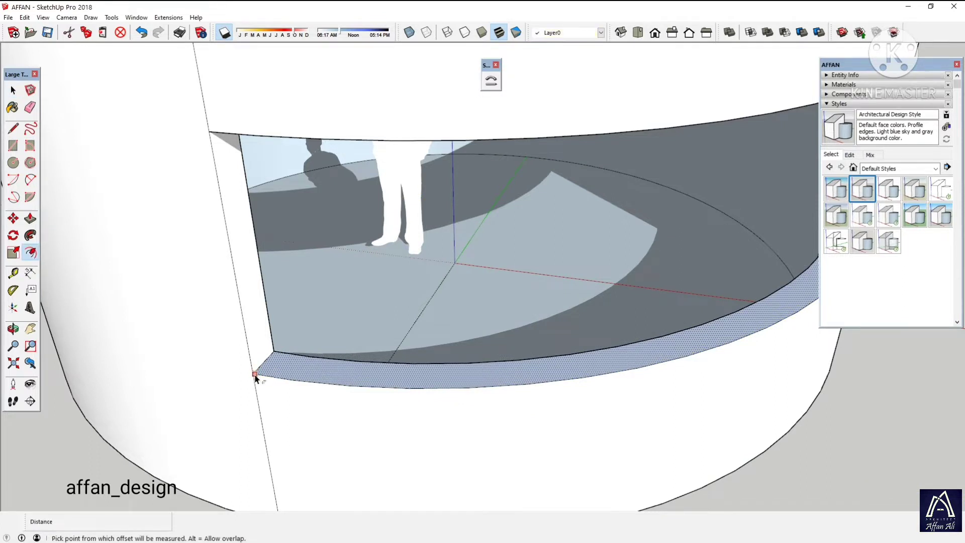
left_click(255, 376)
key("space")
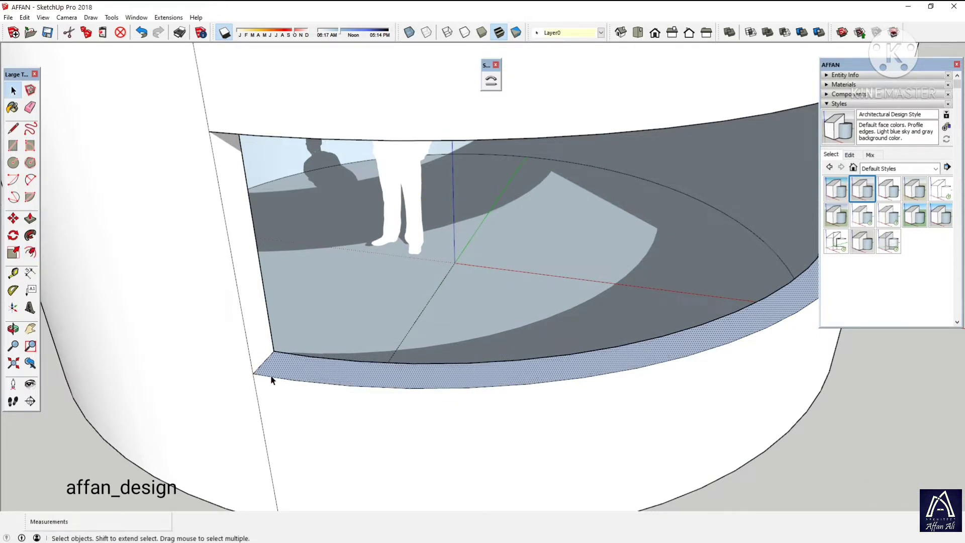
Select the ledge's lower curved edge, cancelling a trial offset from it
left_click(271, 380)
key("f")
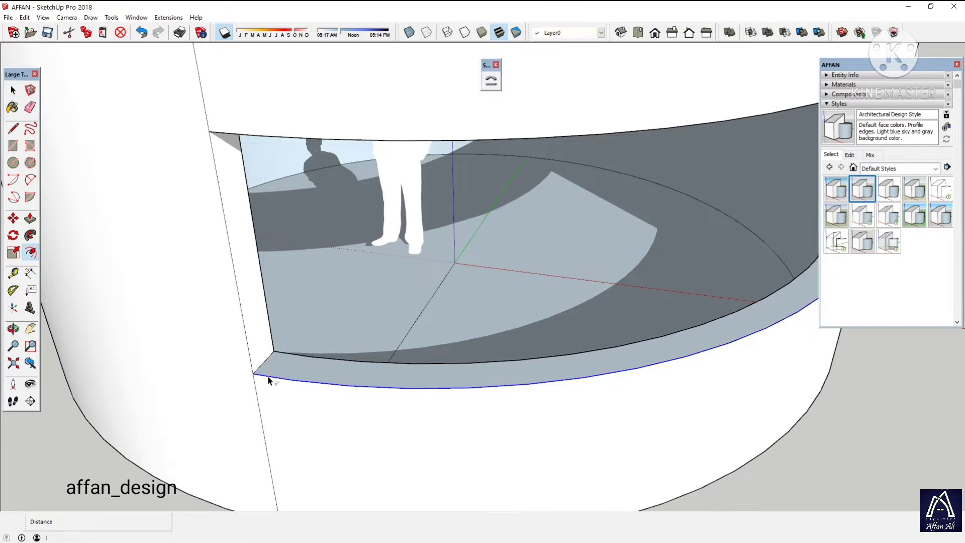
left_click(267, 378)
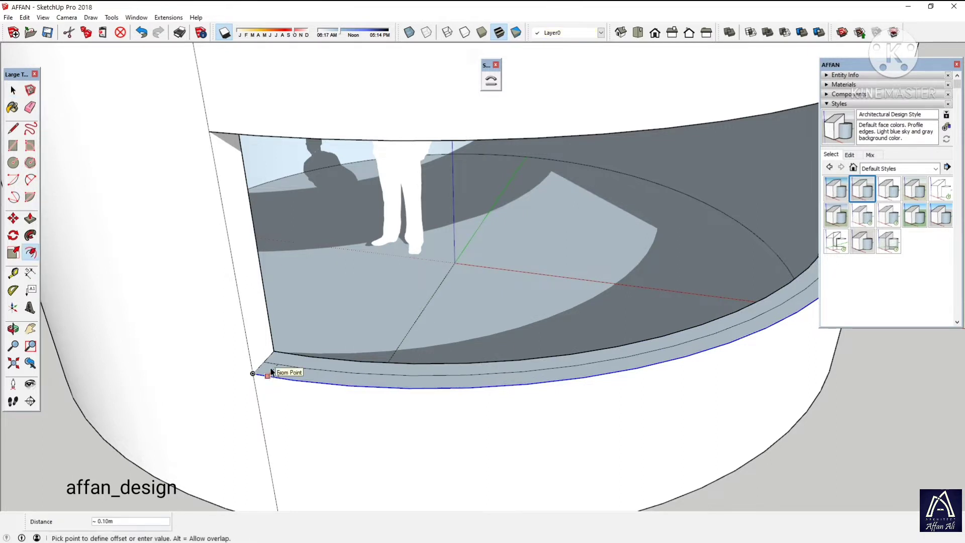
type("1")
key("Escape")
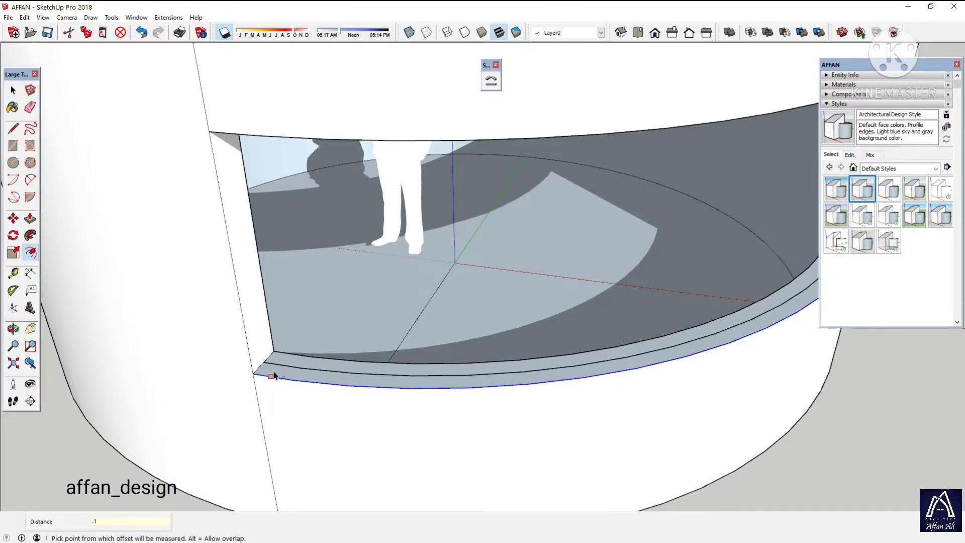
scroll(262, 377, "down", 5)
middle_click_drag(262, 377, 293, 352)
scroll(331, 366, "up", 3)
key("space")
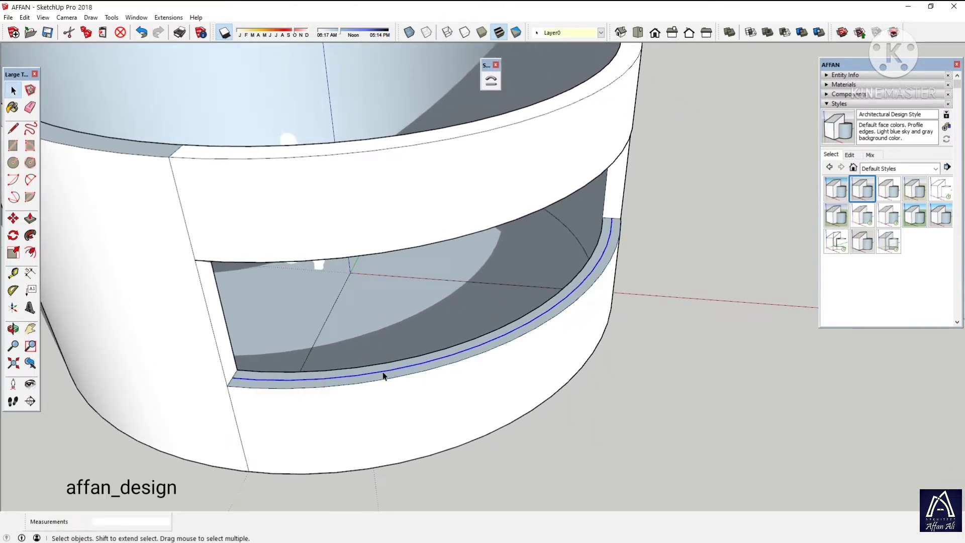
Copy the ledge's curved edge out beside the cylindrical building
key("m")
key("ctrl")
left_click(382, 372)
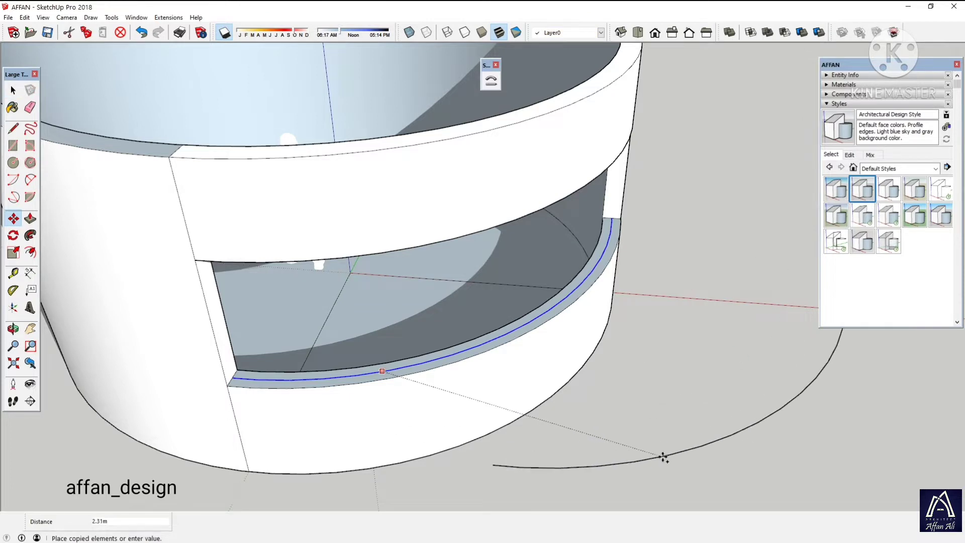
scroll(427, 367, "down", 3)
scroll(390, 340, "down", 2)
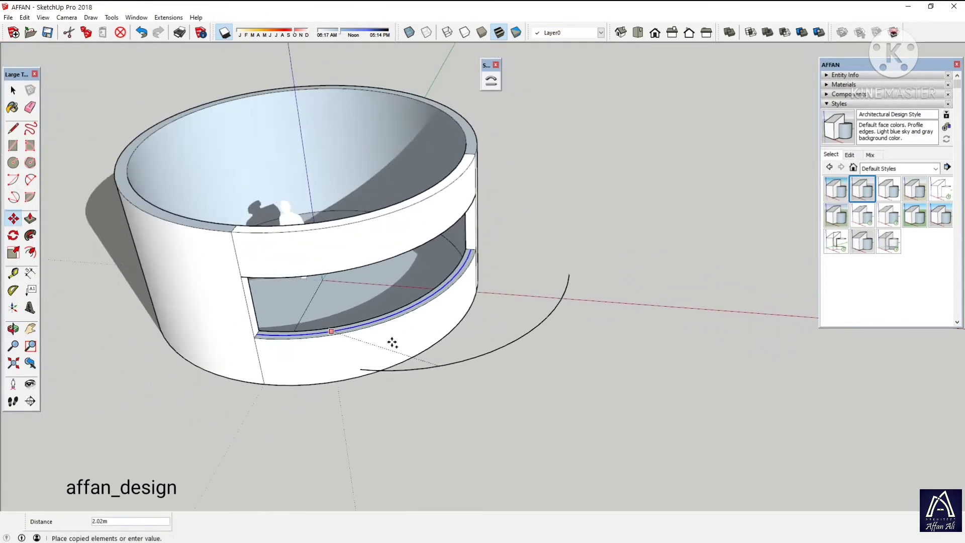
left_click(571, 353)
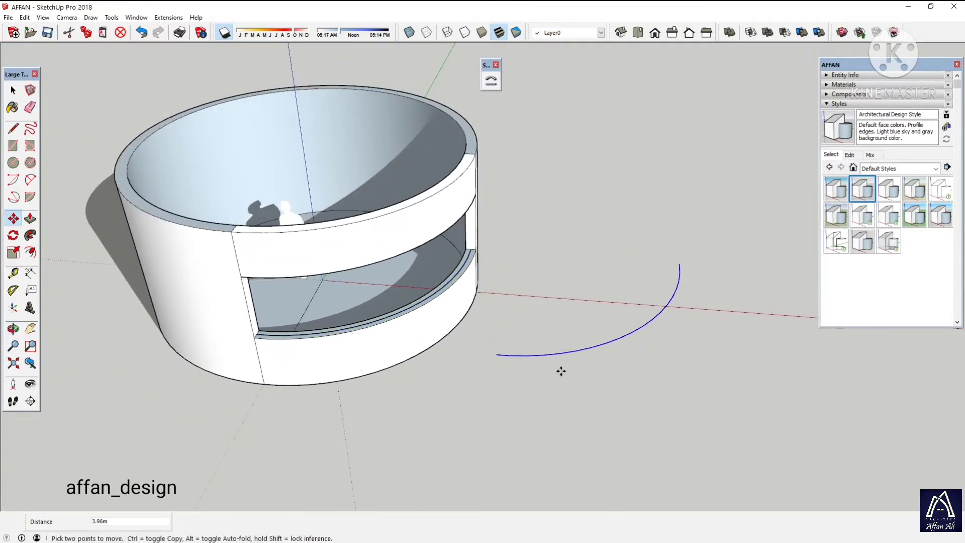
Move the copied arc down until it lies on the ground
left_click(496, 356)
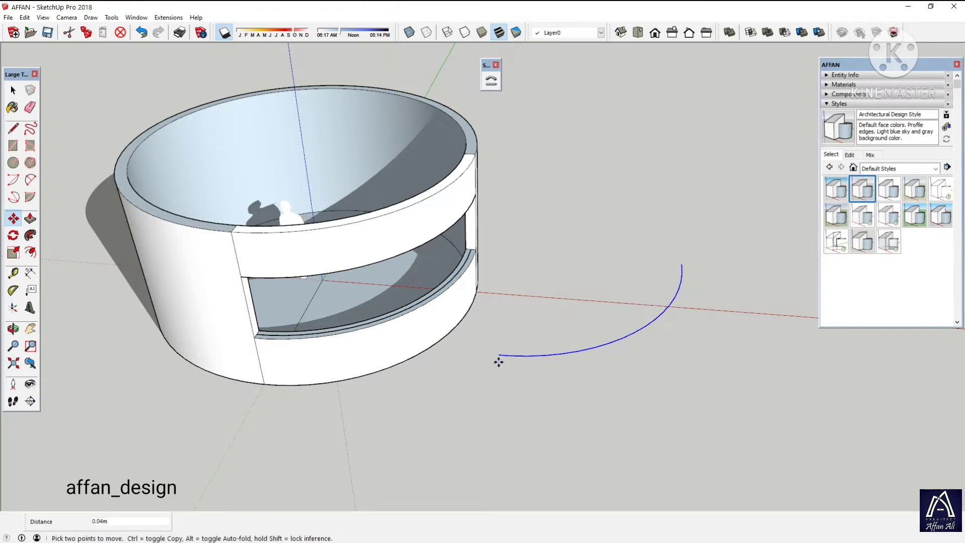
left_click(488, 396)
mouse_move(493, 347)
middle_mouse_down()
mouse_move(469, 338)
mouse_move(500, 345)
middle_mouse_up()
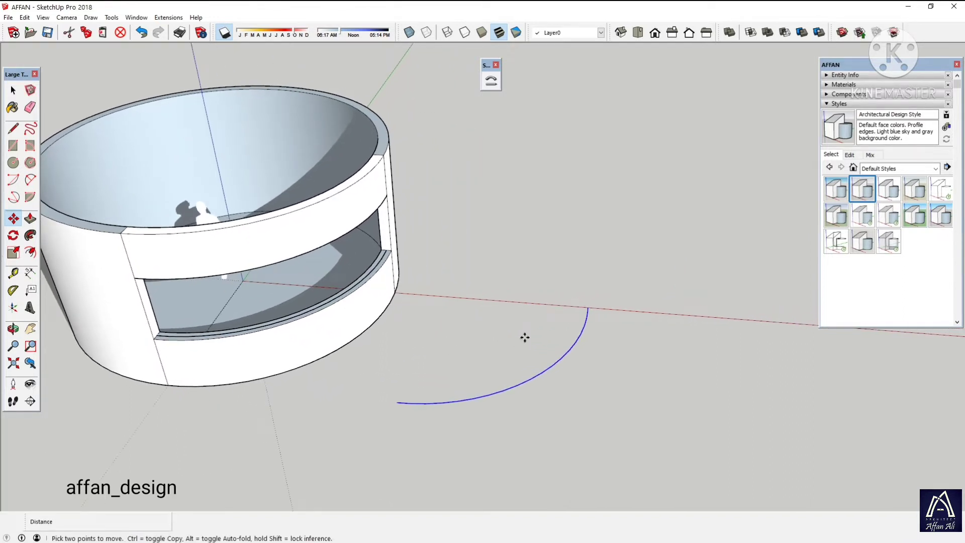
left_click(523, 337)
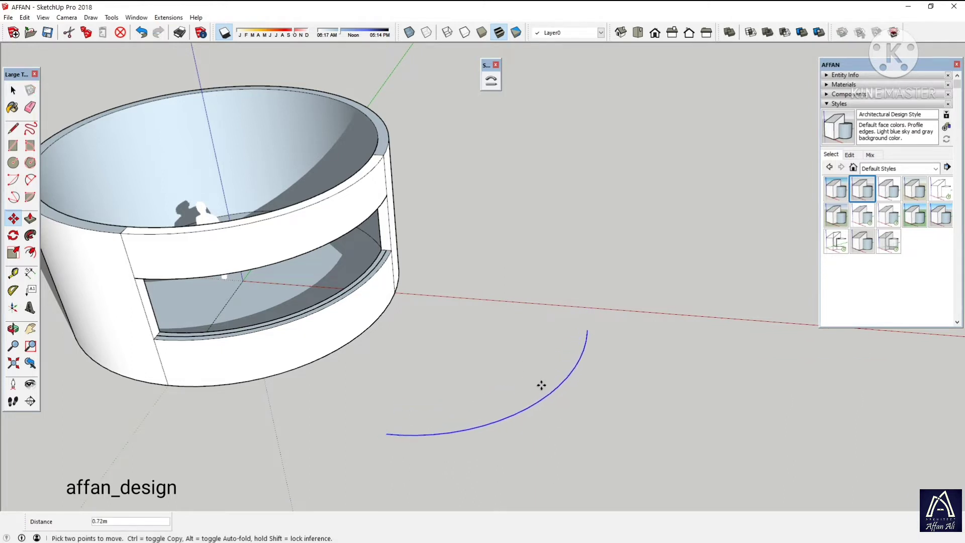
left_click(528, 383)
mouse_move(528, 383)
middle_mouse_down()
mouse_move(532, 318)
mouse_move(549, 330)
middle_mouse_up()
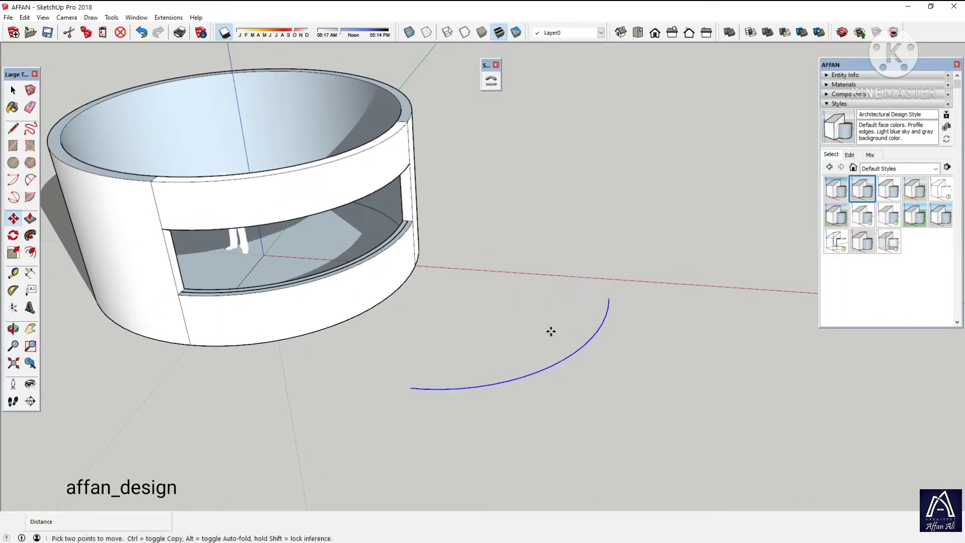
key("space")
scroll(538, 372, "up", 3)
scroll(538, 373, "up", 1)
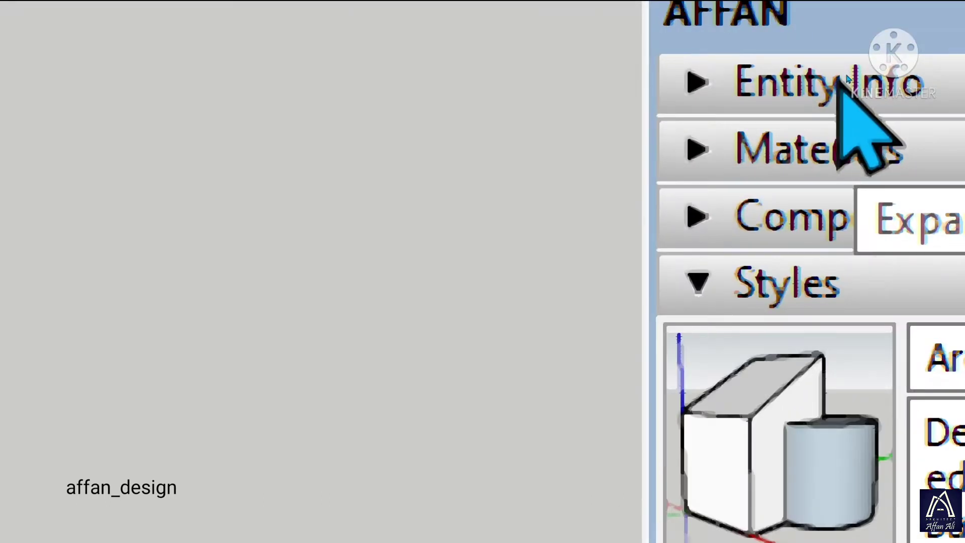
Read the copied arc in Entity Info: 19 segments, length about 4.87 m
left_click(848, 76)
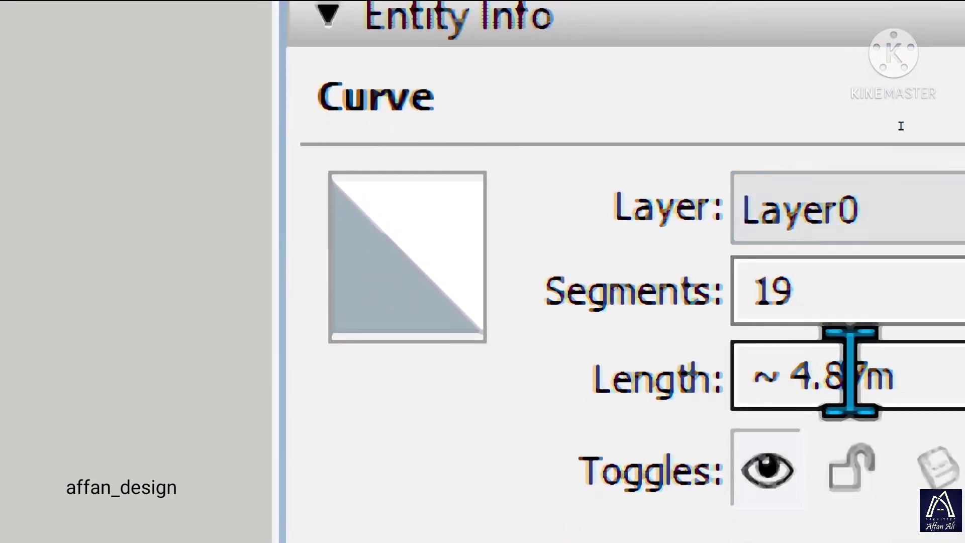
left_click_drag(764, 377, 909, 380)
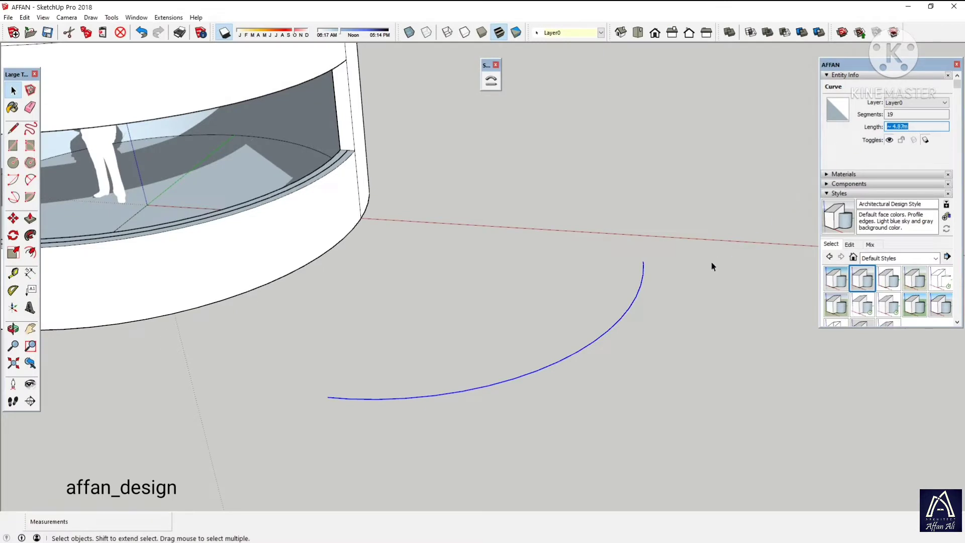
left_click(559, 249)
mouse_move(559, 249)
middle_mouse_down()
mouse_move(570, 259)
mouse_move(545, 259)
mouse_move(550, 266)
middle_mouse_up()
mouse_move(721, 186)
middle_mouse_down()
mouse_move(638, 226)
mouse_move(510, 193)
middle_mouse_up()
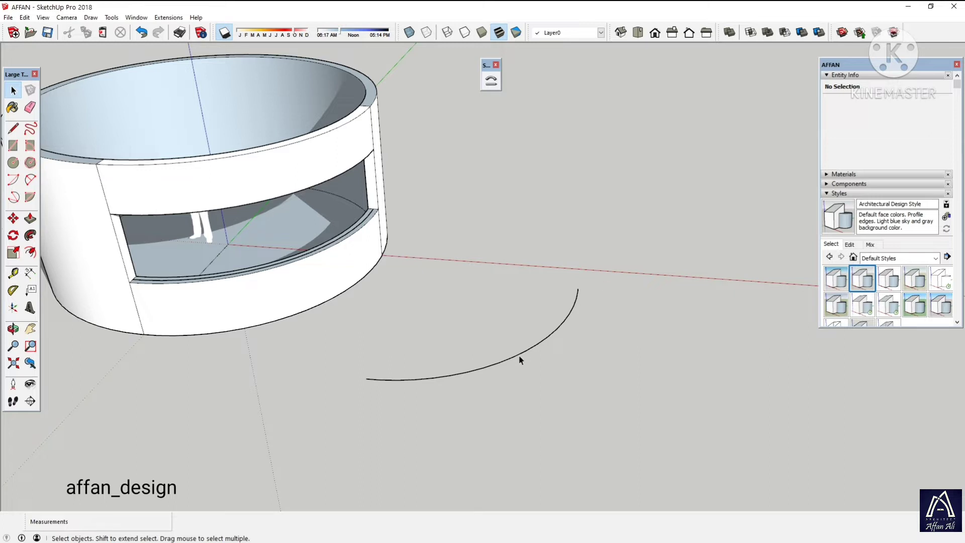
left_click(497, 367)
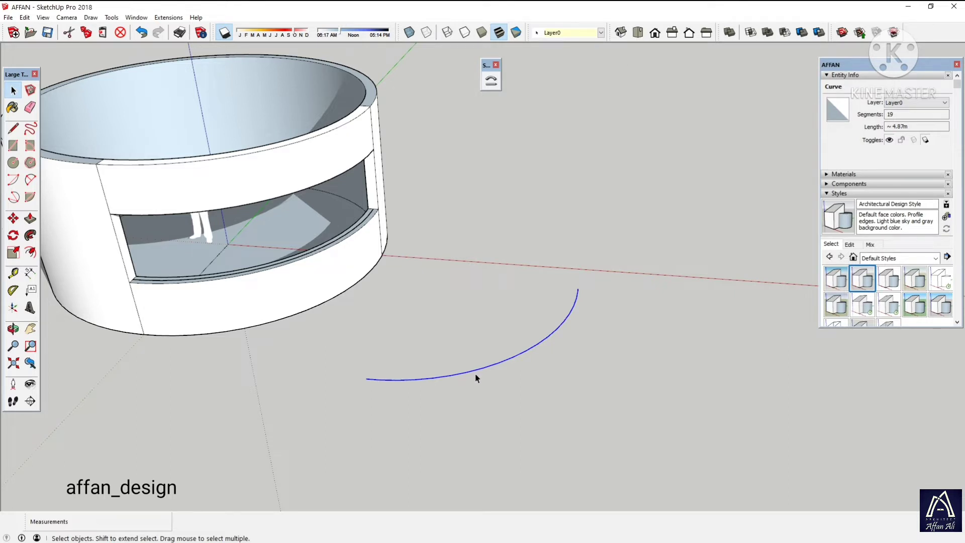
key("l")
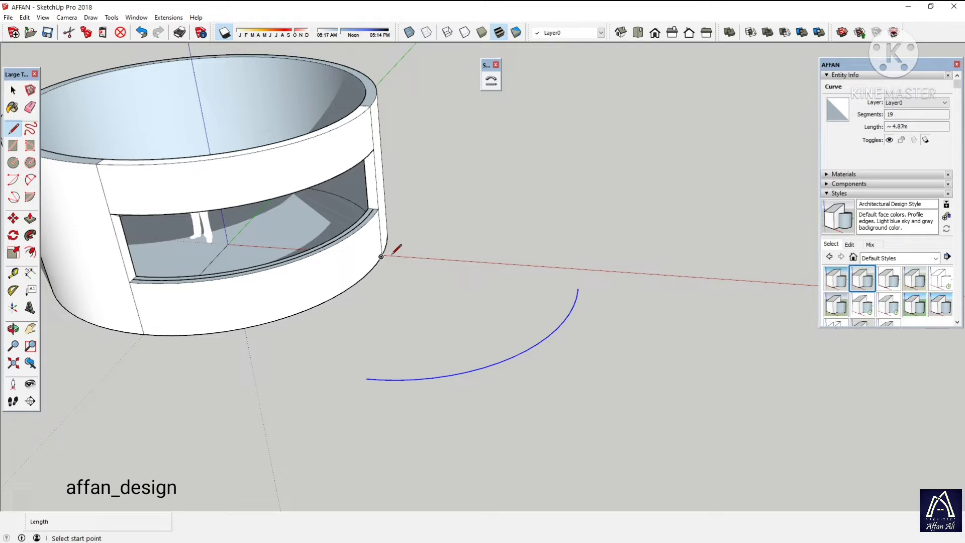
Window-select the whole cylindrical building and make it a group
key("space")
left_click(370, 256)
mouse_move(371, 256)
middle_mouse_down()
mouse_move(567, 252)
mouse_move(553, 327)
mouse_move(555, 307)
middle_mouse_up()
mouse_move(206, 109)
left_mouse_down()
mouse_move(586, 327)
mouse_move(617, 401)
mouse_move(593, 382)
left_mouse_up()
right_click(532, 339)
left_click(563, 217)
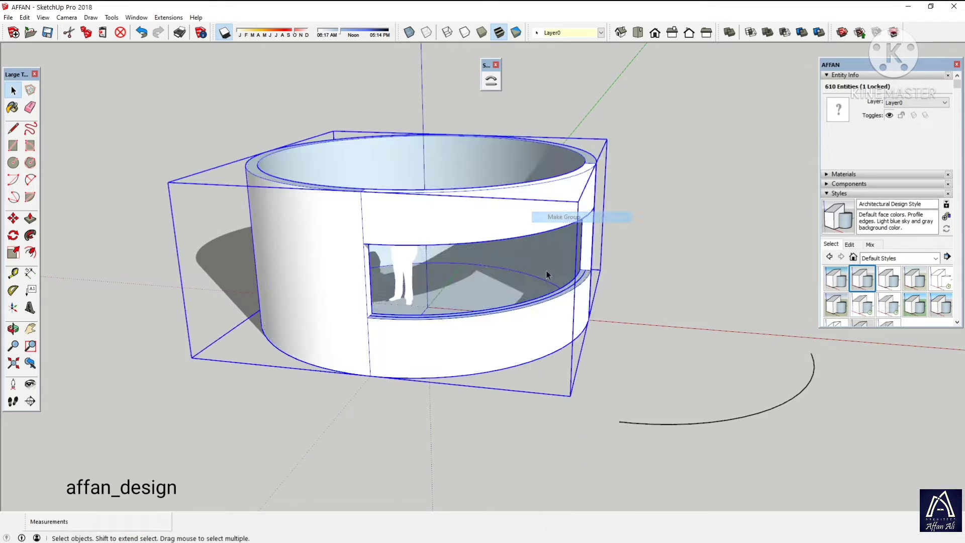
mouse_move(547, 274)
middle_mouse_down()
mouse_move(425, 353)
mouse_move(461, 319)
mouse_move(409, 306)
middle_mouse_up()
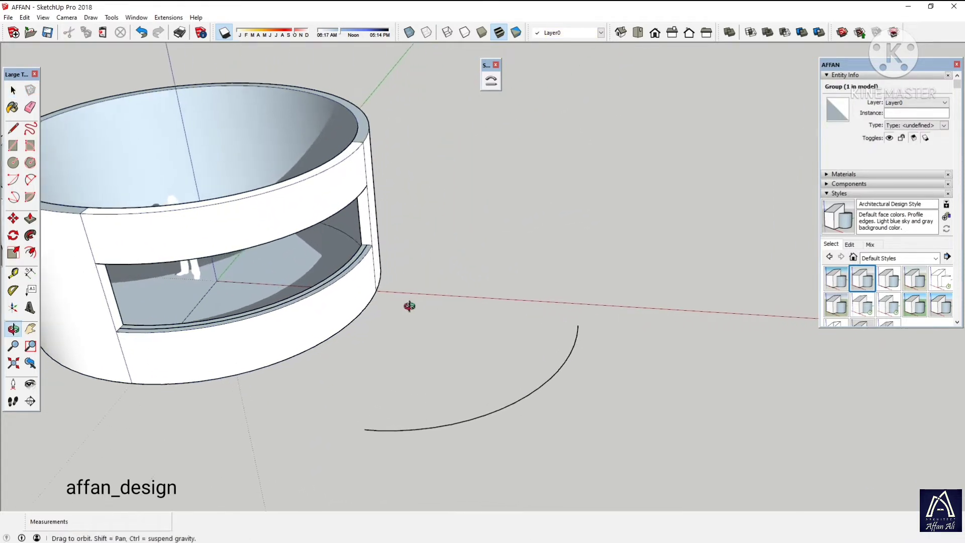
left_click(412, 308)
Draw a 4.87 m line along the red axis from the building's base corner
key("l")
left_click(376, 291)
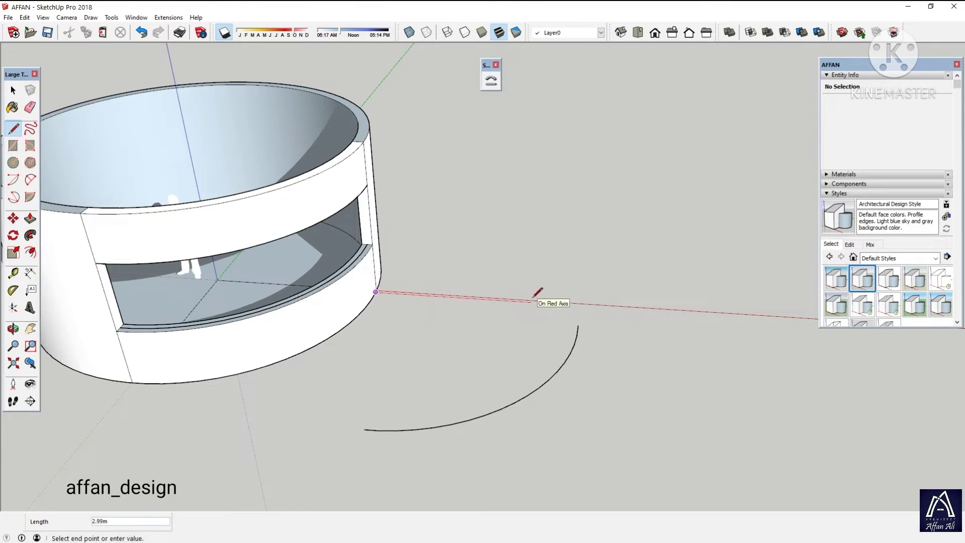
type("87")
key("Return")
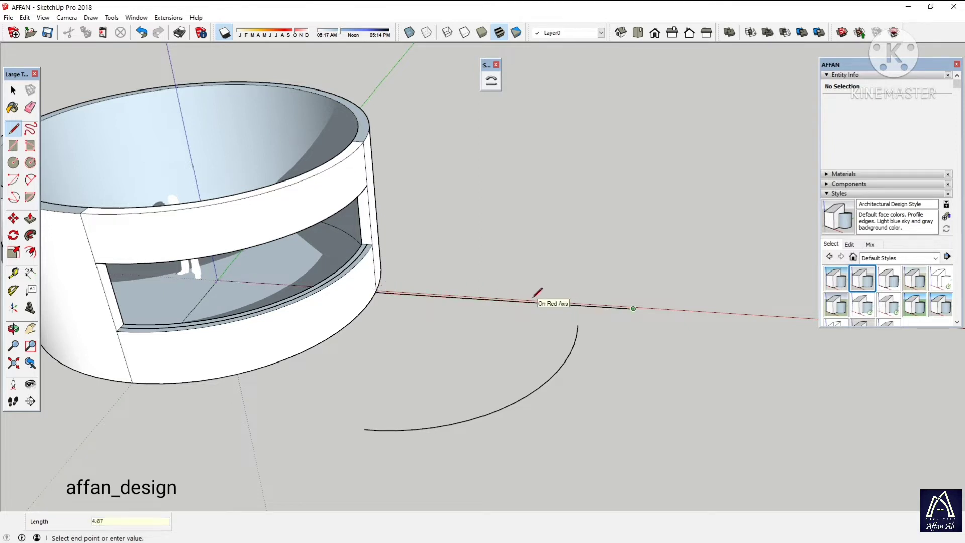
key("space")
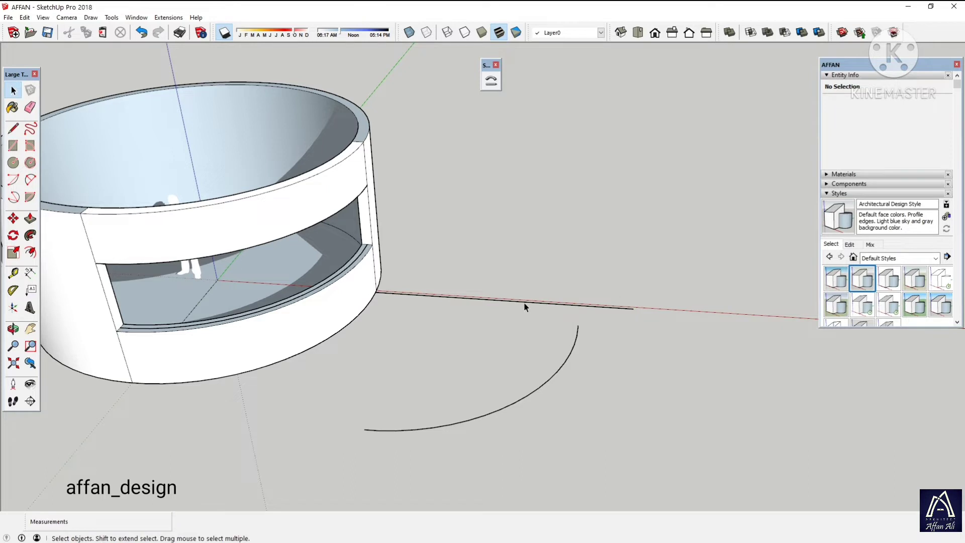
left_click(524, 307)
Slide the 4.87 m line further along the red axis
key("m")
left_click(523, 303)
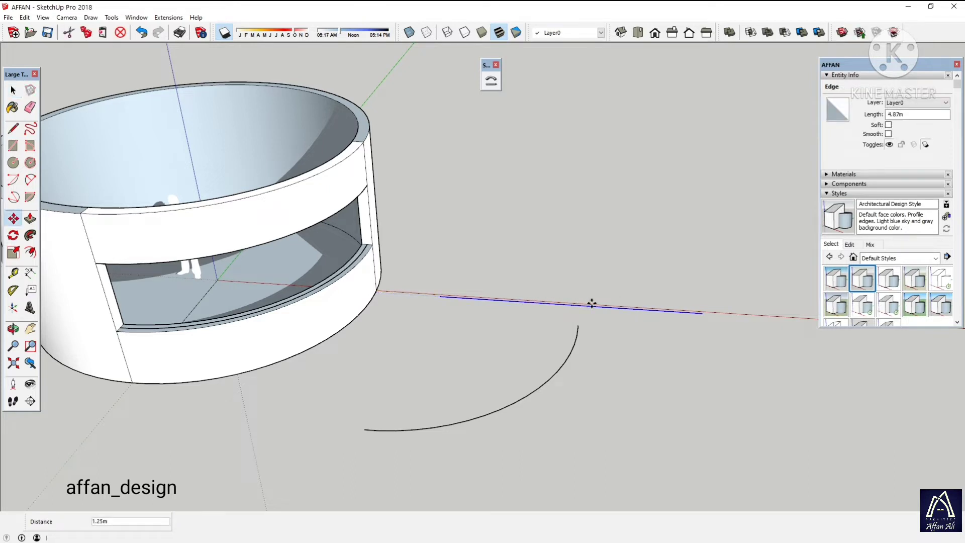
left_click(591, 303)
mouse_move(592, 304)
middle_mouse_down()
mouse_move(586, 318)
mouse_move(482, 302)
mouse_move(528, 323)
middle_mouse_up()
Draw an upright rectangle on the line, with a 4.87 m edge, closing it into a face
key("l")
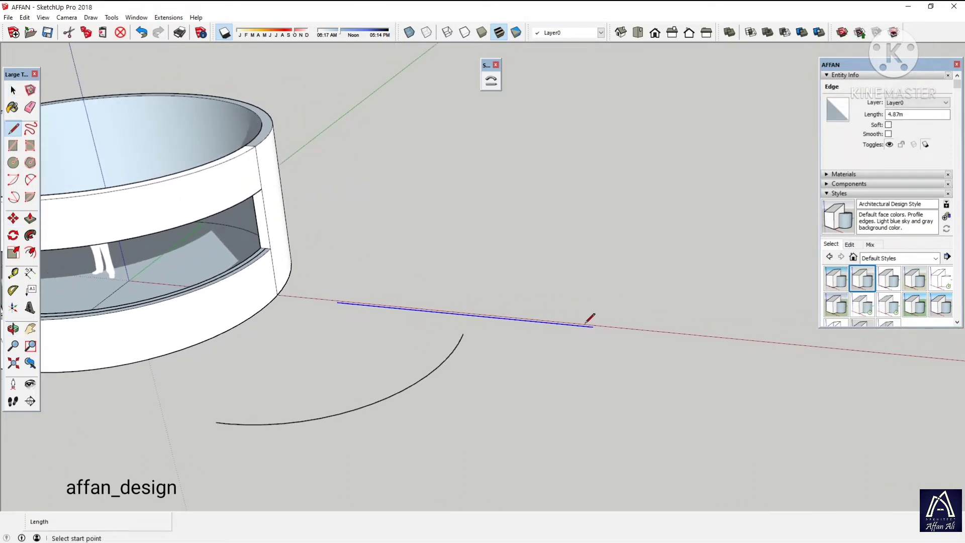
left_click(594, 326)
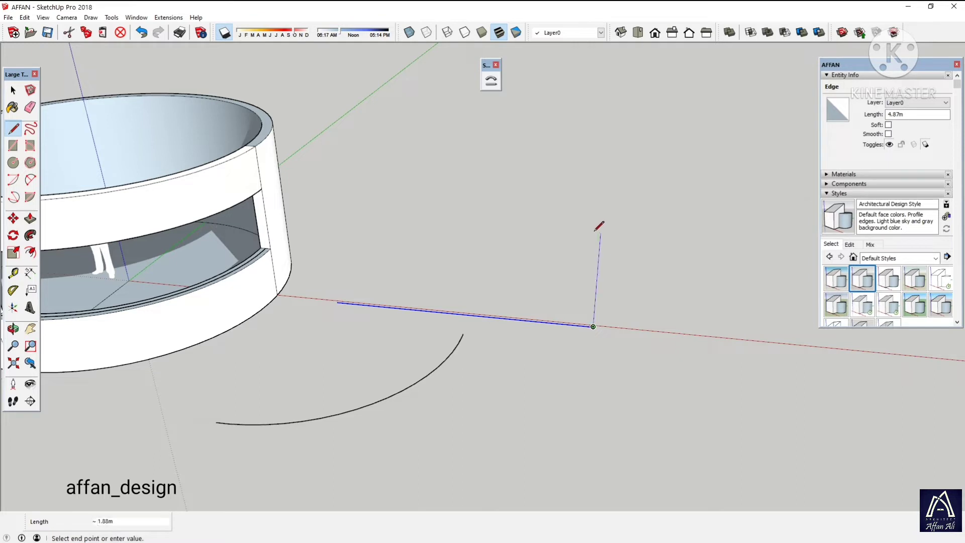
type("1.")
key("Return")
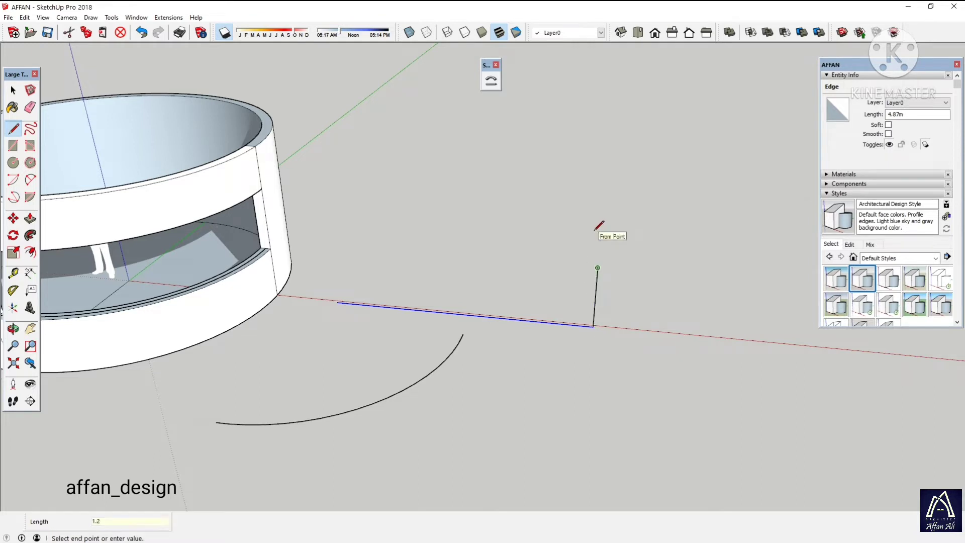
type("4.87m")
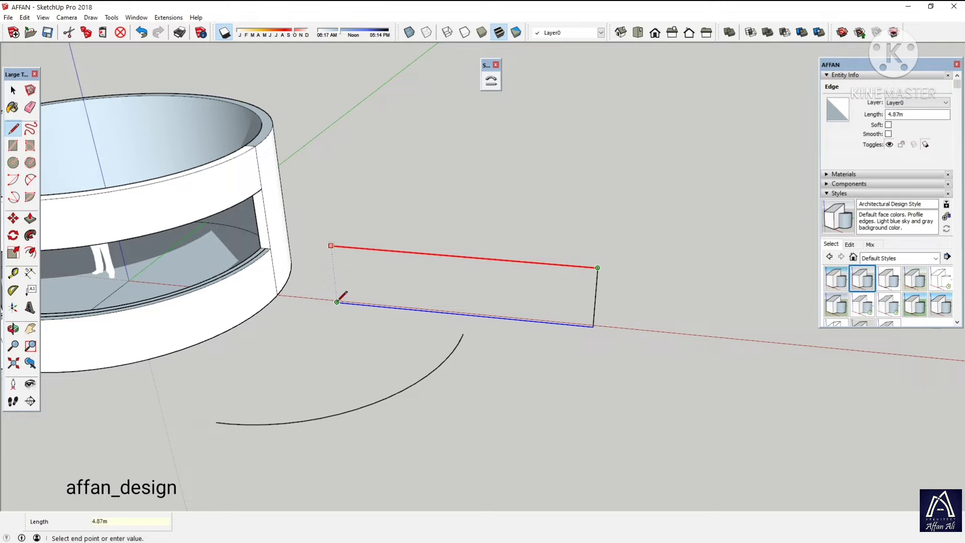
key("Return")
left_click(338, 302)
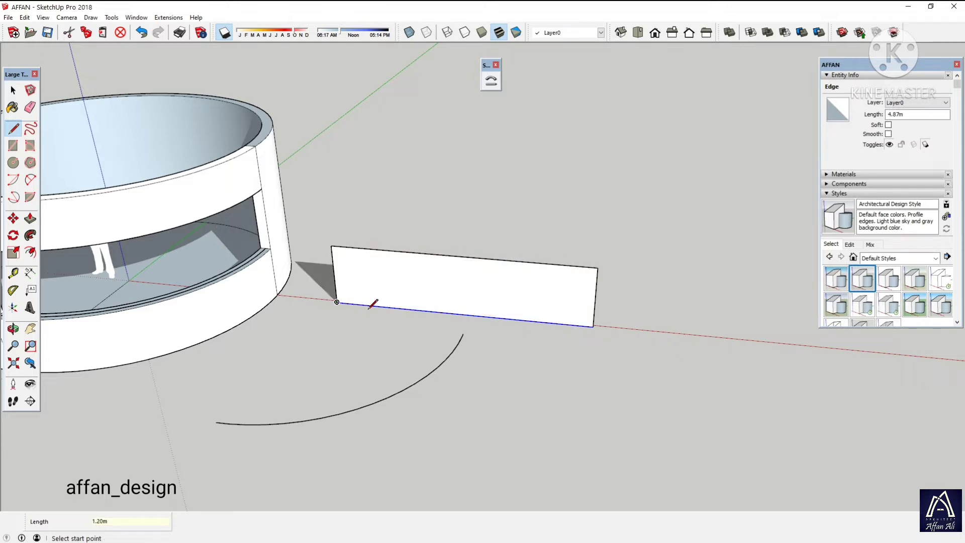
middle_click_drag(372, 305, 394, 252)
scroll(402, 254, "up", 3)
key("space")
Offset the rectangular panel face inward by 0.05 to form a thin border
left_click(373, 261)
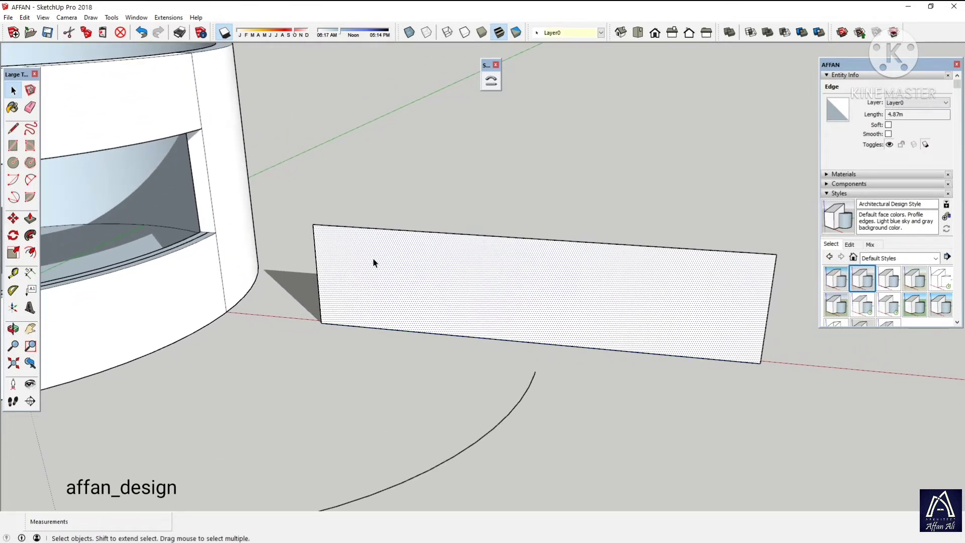
key("f")
left_click(373, 257)
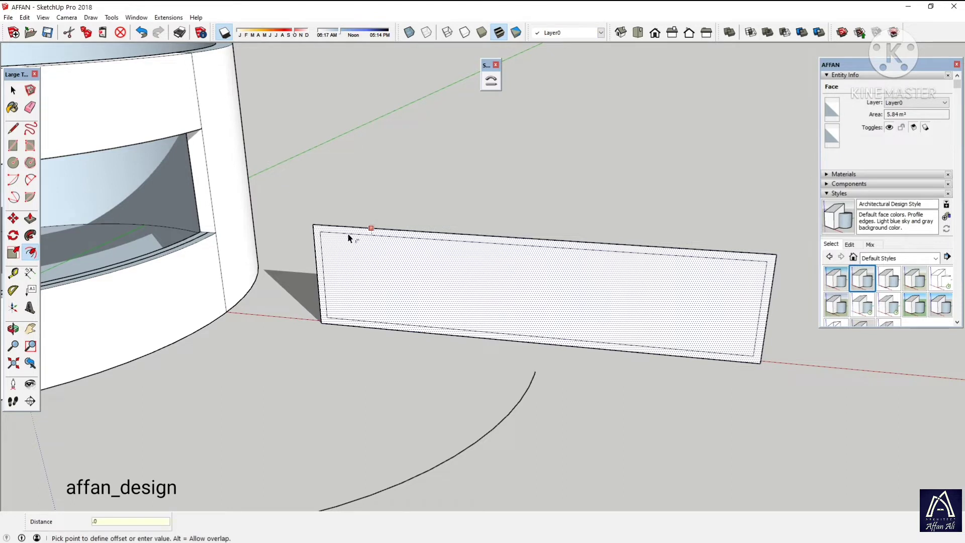
type("5")
key("Return")
key("space")
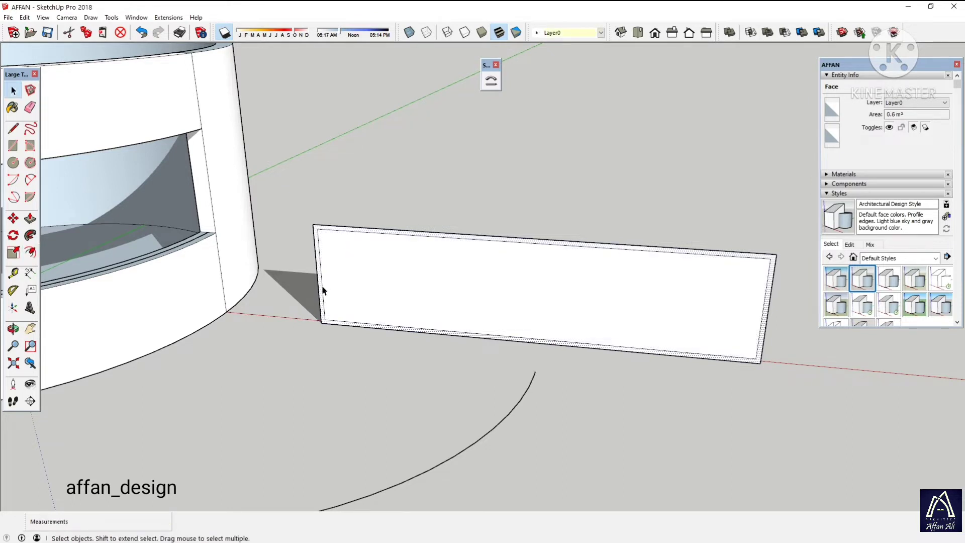
Copy the inner left edge to the right end and array it into six equal bays
left_click(322, 290)
key("m")
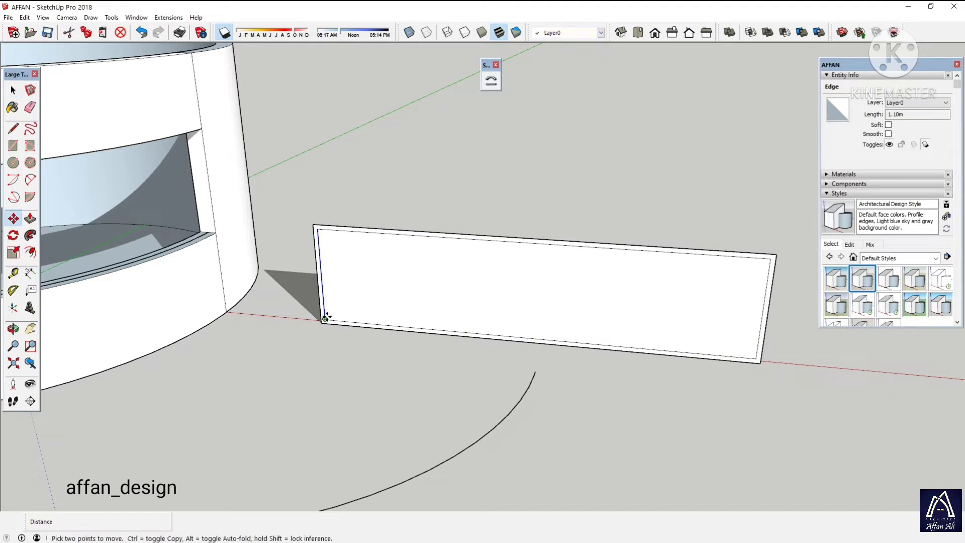
left_click(325, 318)
key("ctrl")
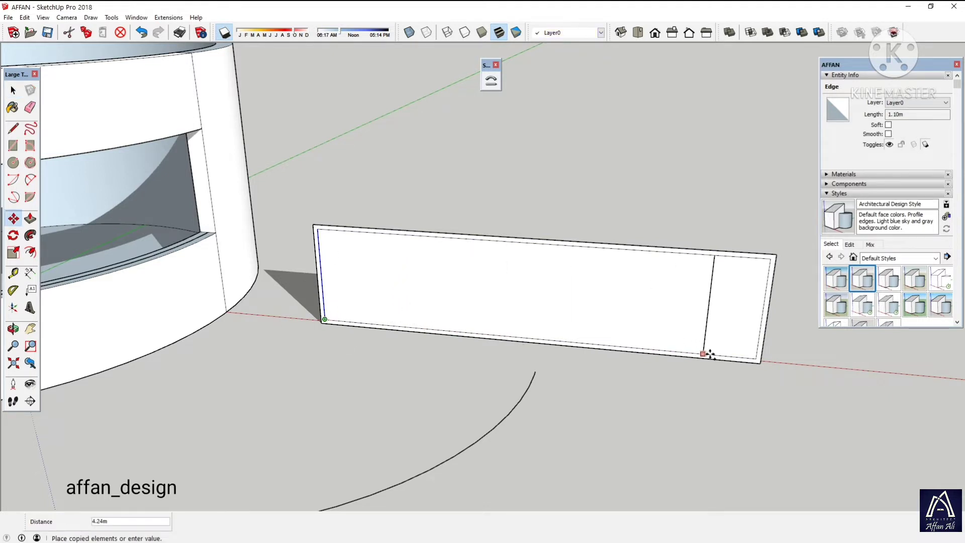
left_click(749, 359)
type("/6")
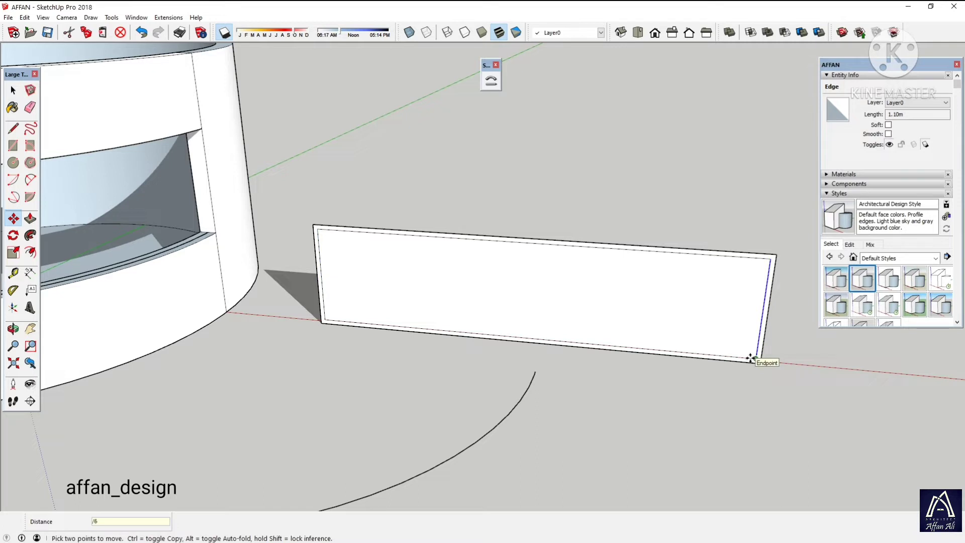
key("Return")
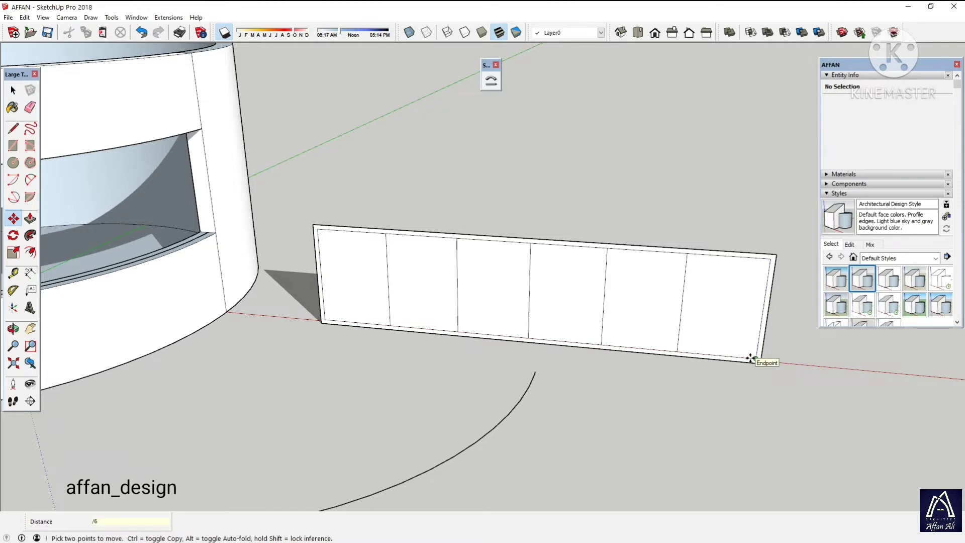
key("space")
Select the vertical dividers and shift them 0.025 along the panel
left_click(389, 276)
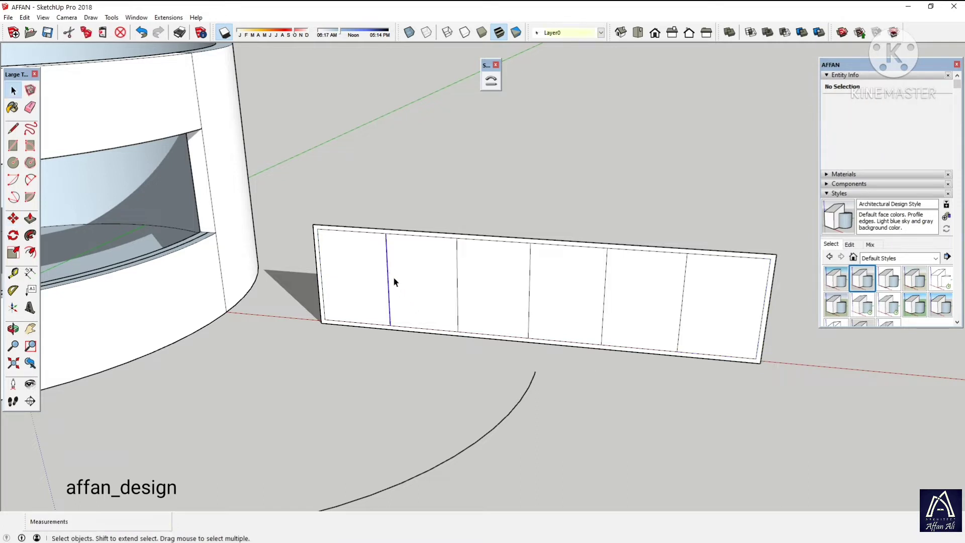
left_click(458, 287, "ctrl")
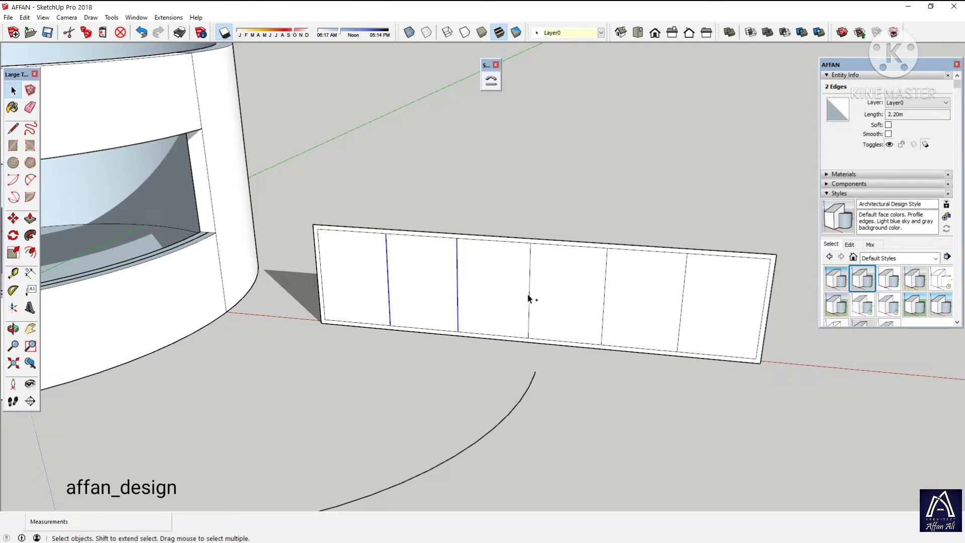
left_click(604, 316, "ctrl")
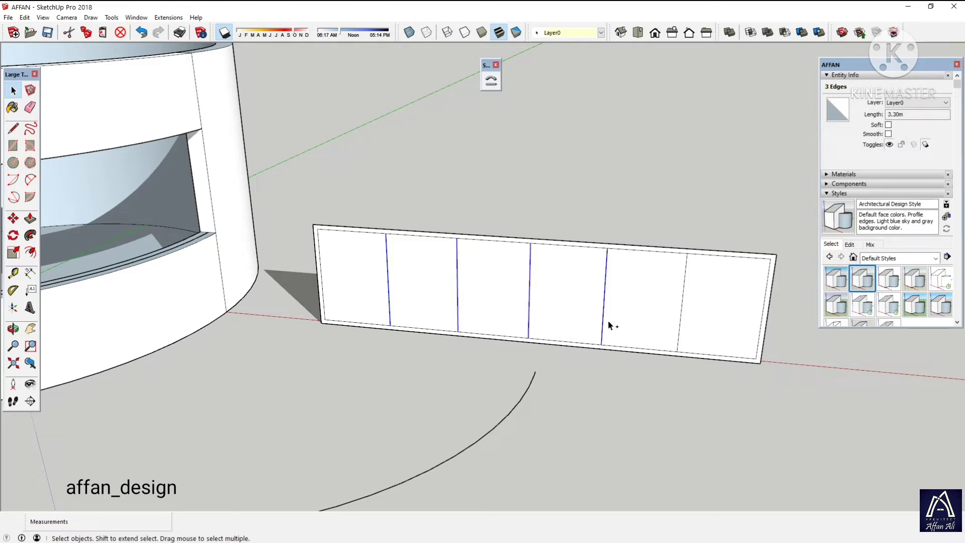
left_click(679, 332, "ctrl")
key("m")
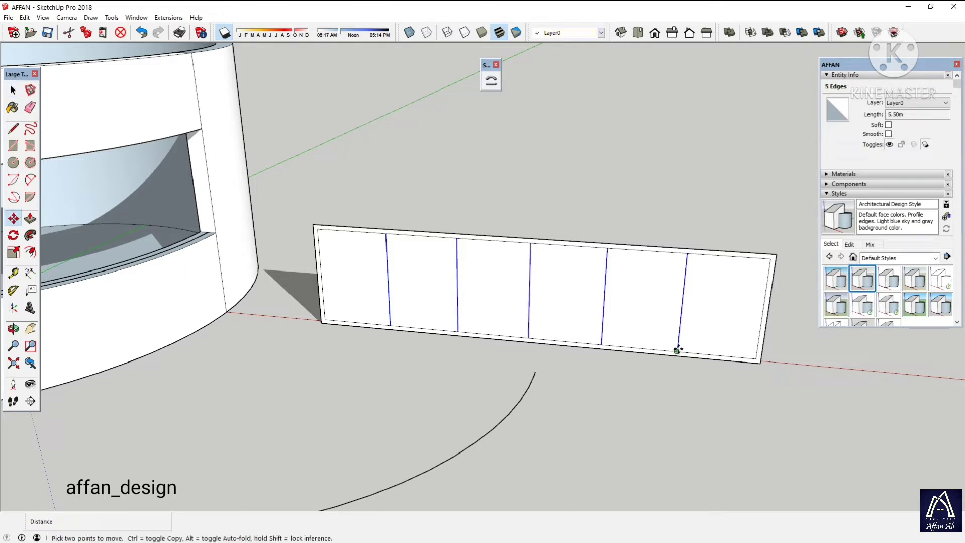
left_click(678, 351)
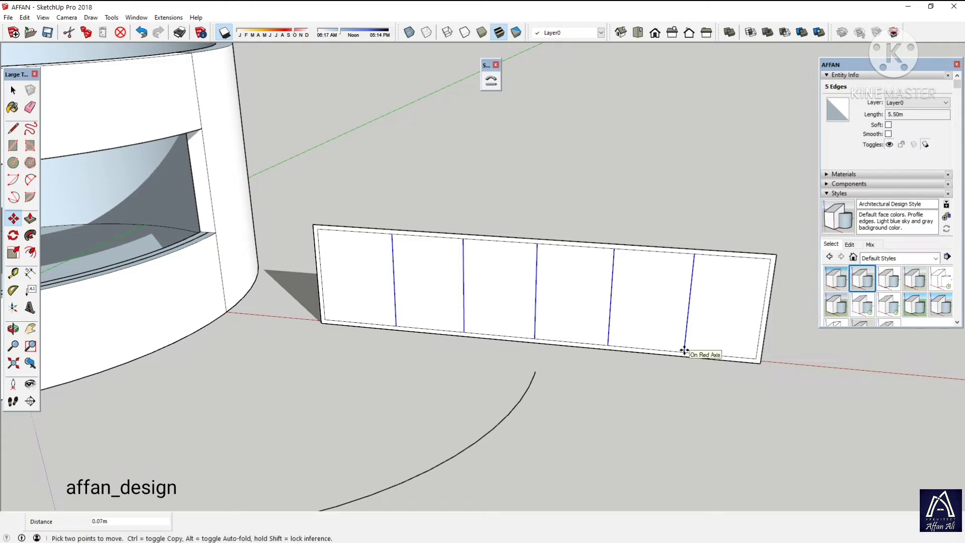
type(".02")
type("5")
key("Return")
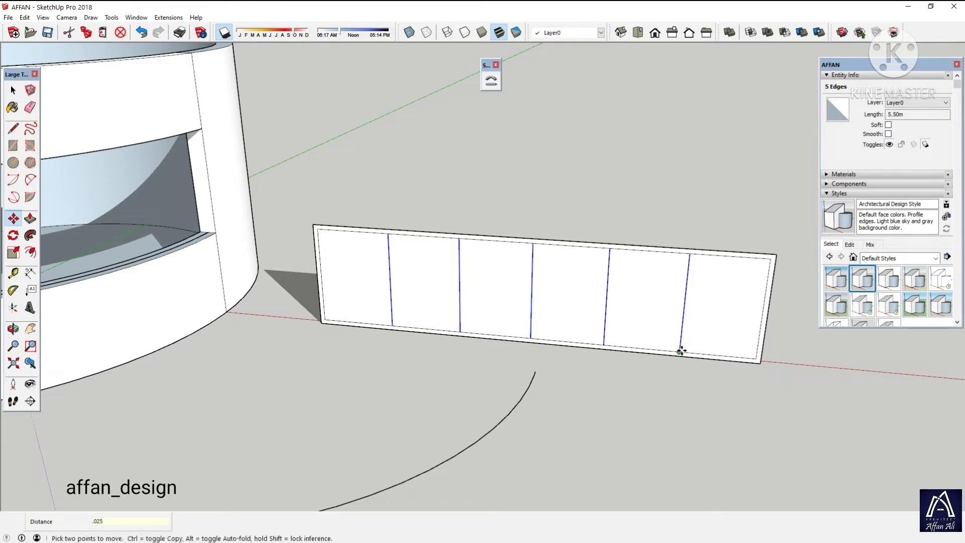
Copy the dividers 0.05 along the red axis to form double-lined mullions
left_click(681, 350)
key("ctrl")
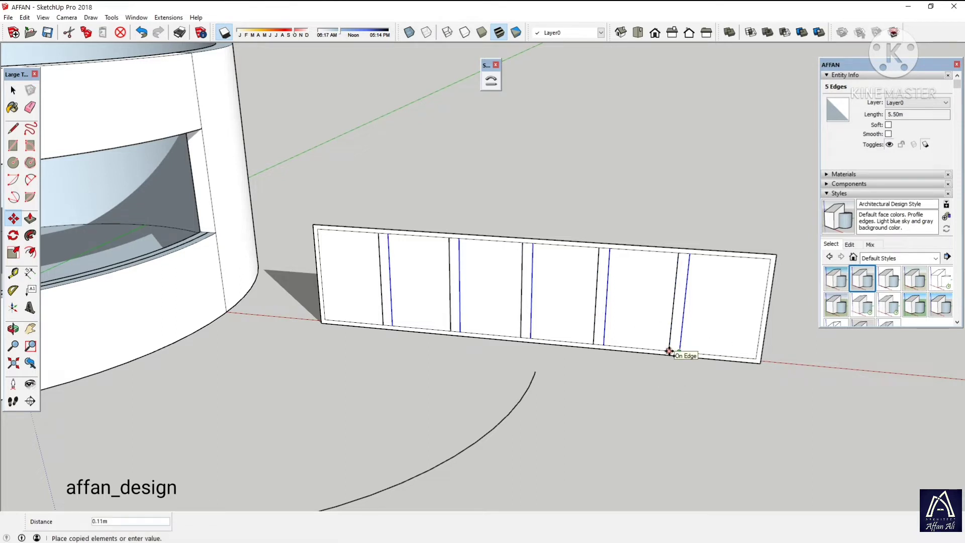
key("Return")
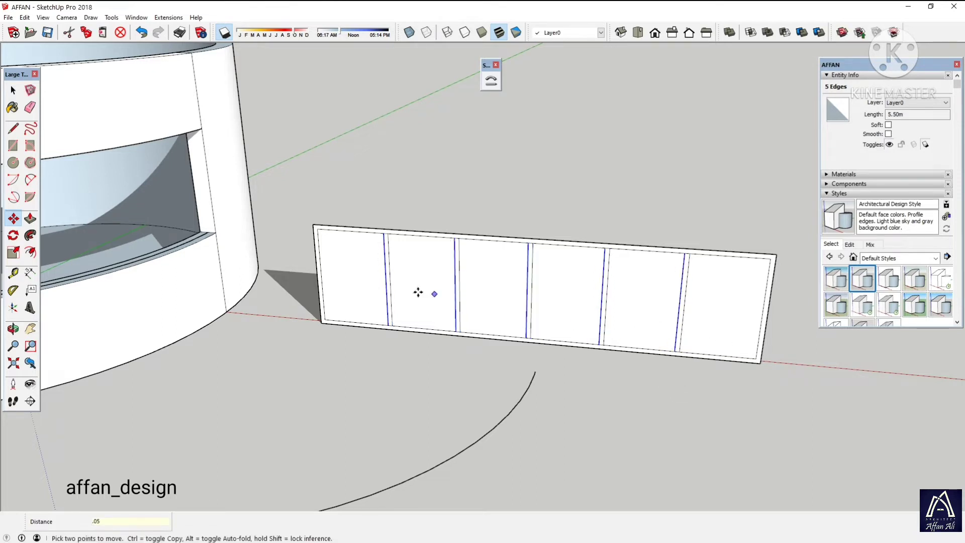
scroll(381, 246, "up", 2)
scroll(381, 246, "up", 2)
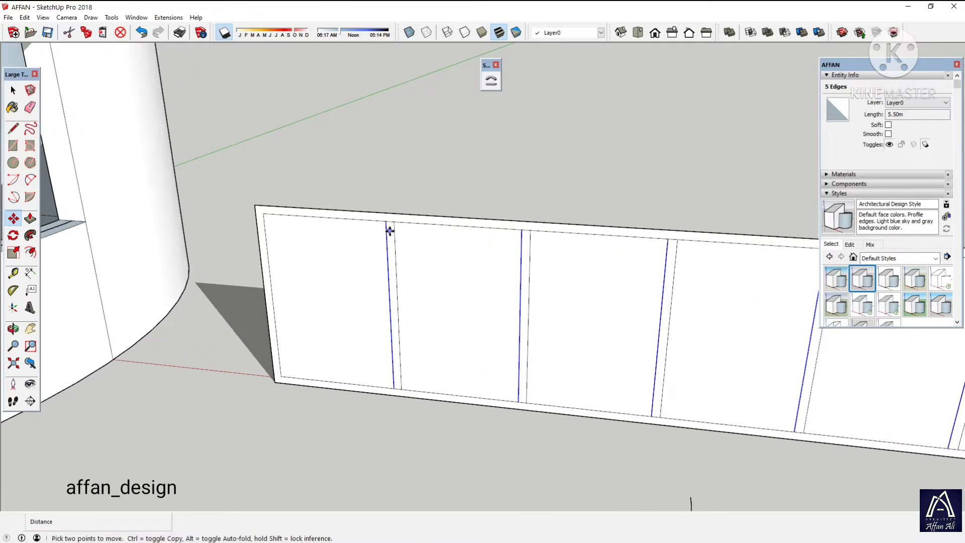
Erase stray lines and orbit to inspect the six separate pane faces
key("e")
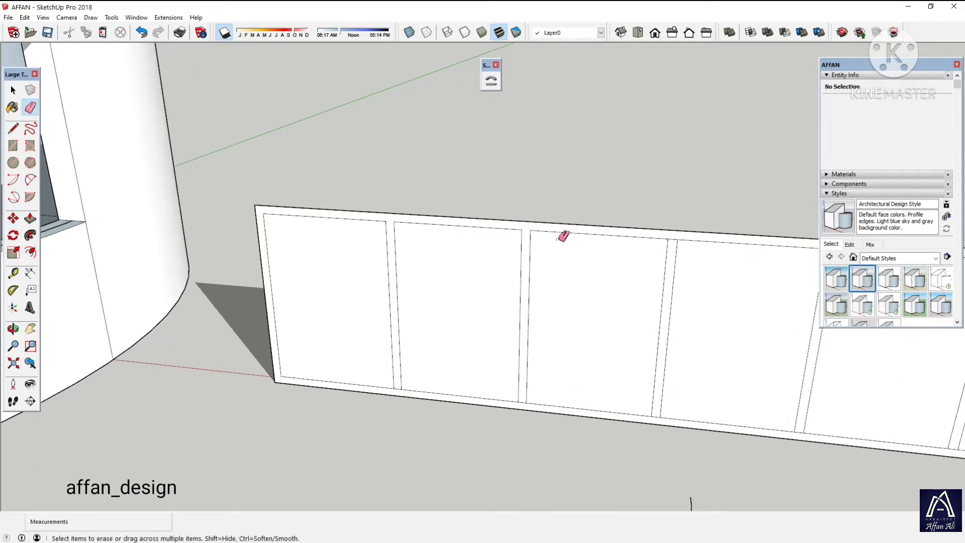
scroll(659, 408, "up", 2)
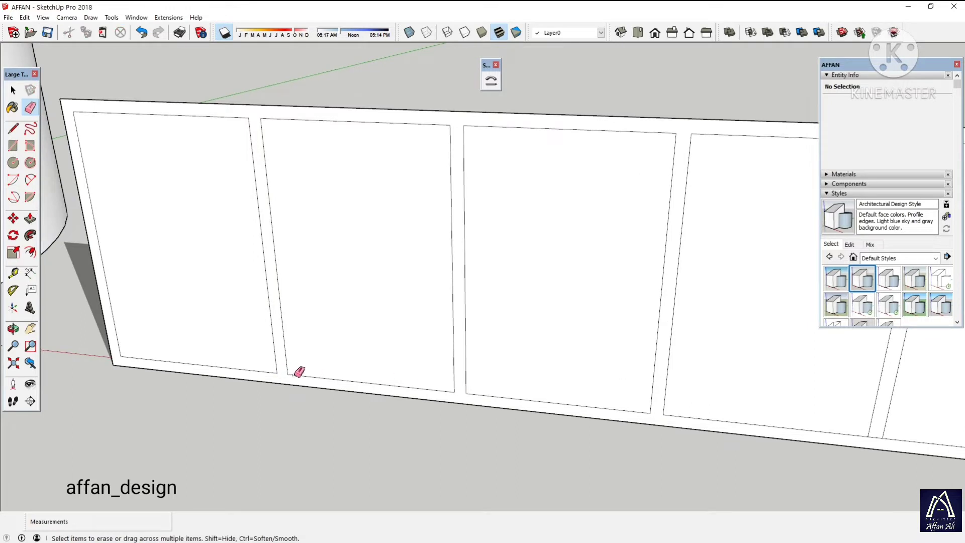
scroll(261, 302, "down", 3)
middle_click_drag(588, 344, 284, 326)
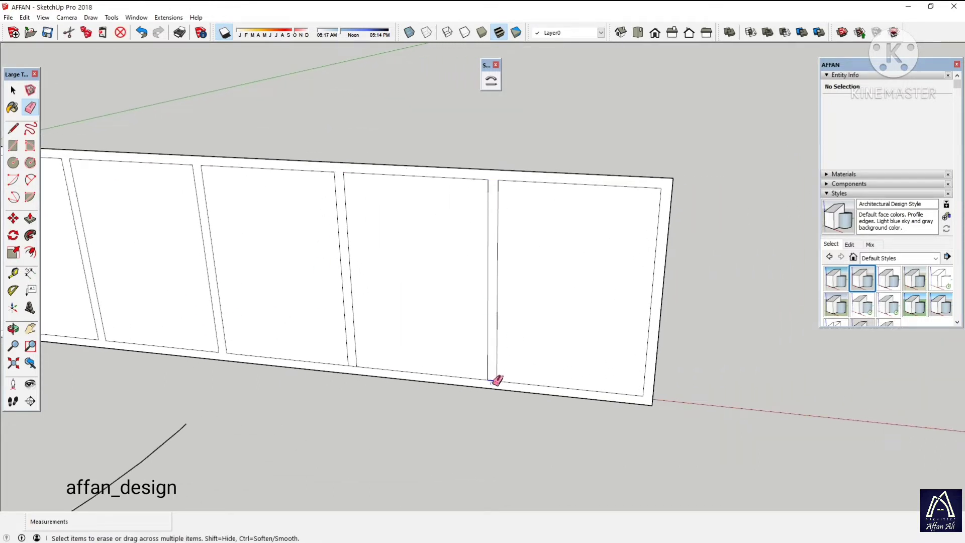
middle_click_drag(382, 325, 573, 360)
scroll(573, 360, "down", 4)
mouse_move(478, 317)
middle_mouse_down()
mouse_move(459, 335)
mouse_move(496, 308)
mouse_move(406, 286)
middle_mouse_up()
key("space")
left_click(266, 270)
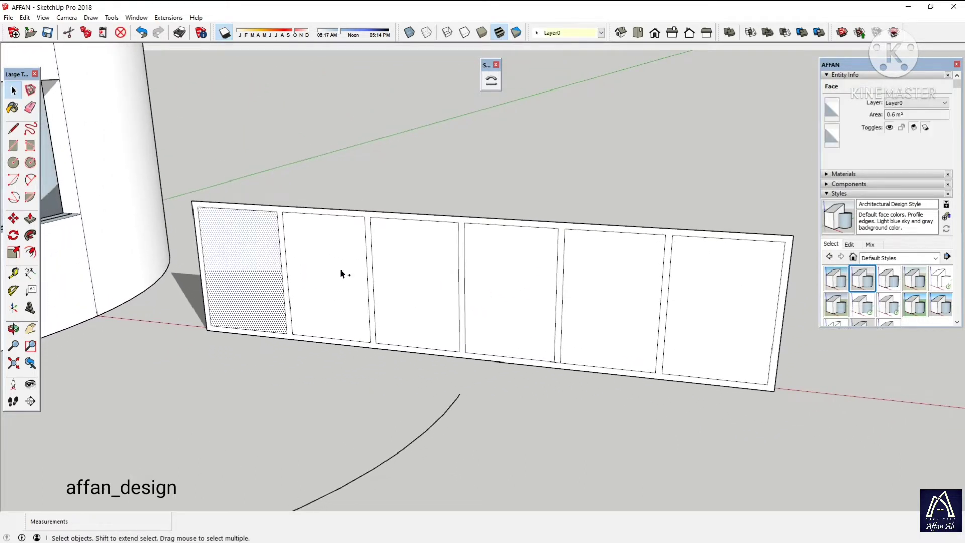
Select all six pane faces of the window panel
left_click(340, 267, "shift")
left_click(422, 281, "shift")
left_click(513, 291, "shift")
left_click(609, 295, "shift")
left_click(719, 300, "shift")
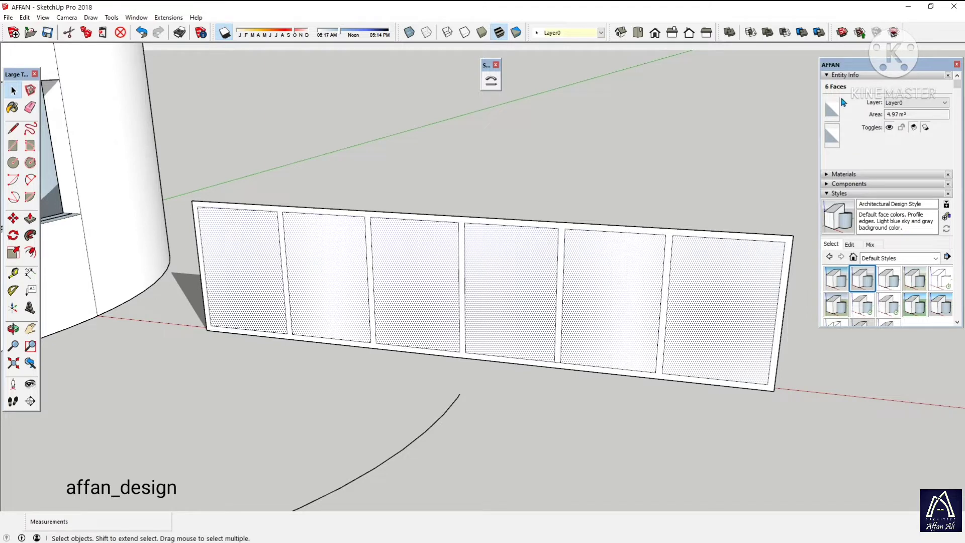
Paint the selected panes with Translucent Glass Tinted from Glass and Mirrors
left_click(825, 76)
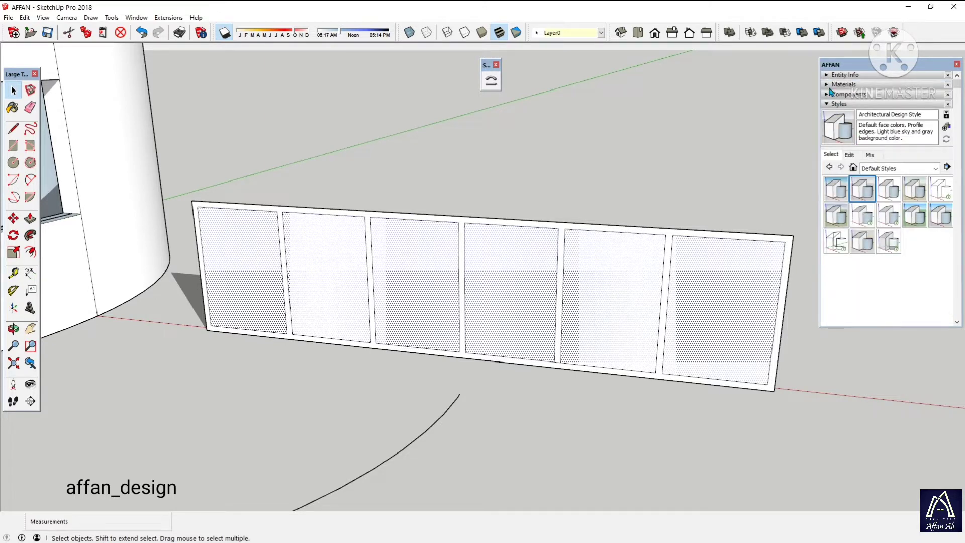
left_click(830, 86)
left_click(888, 217)
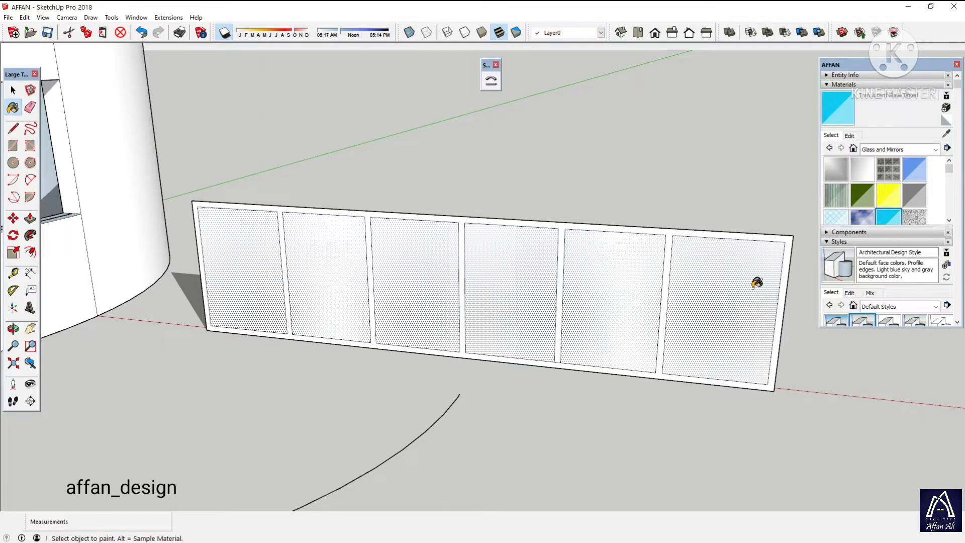
left_click(696, 342)
key("space")
left_click(495, 409)
middle_click_drag(454, 372, 431, 345)
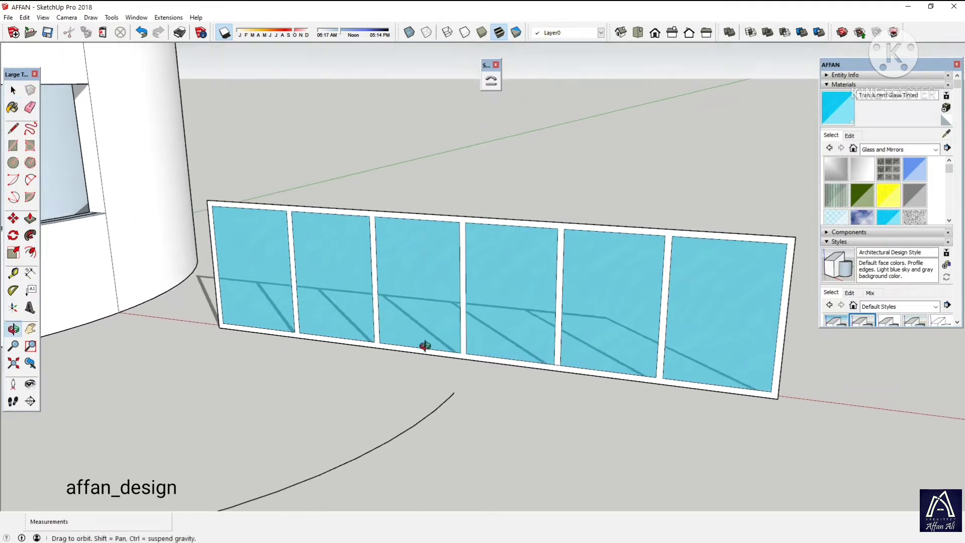
scroll(429, 328, "up", 2)
scroll(429, 281, "up", 2)
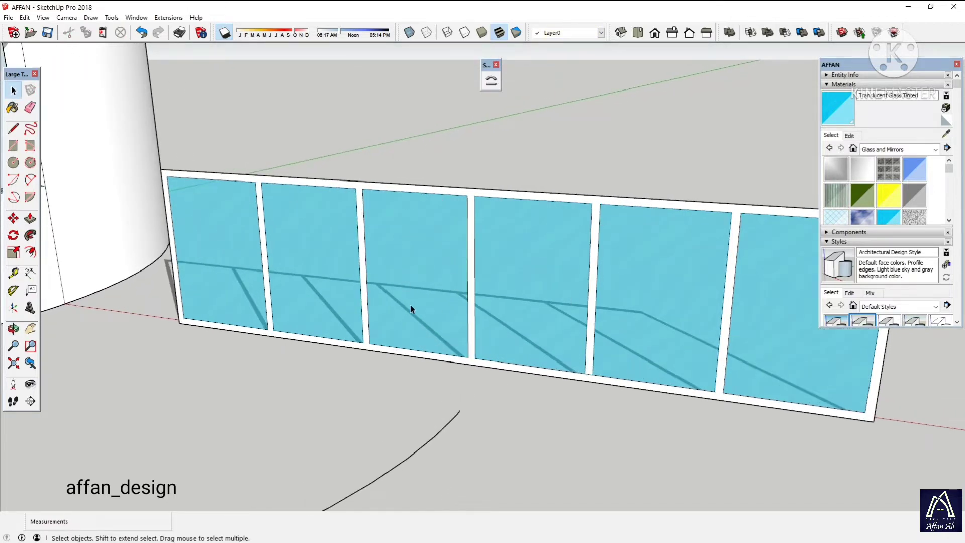
Push/pull both sides of the frame face by 0.025 to give it depth
key("p")
left_click_drag(402, 358, 401, 361)
type(".025")
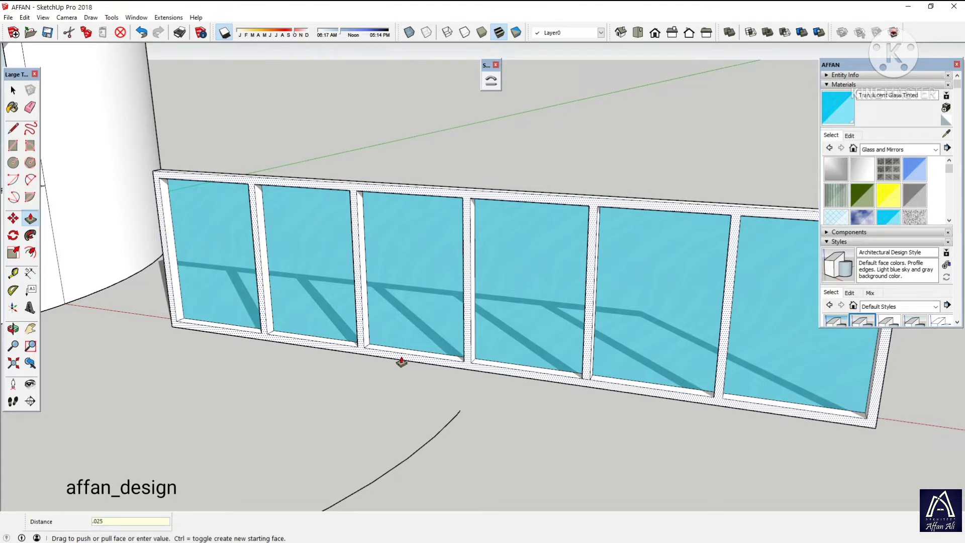
key("Return")
middle_click_drag(586, 299, 483, 385)
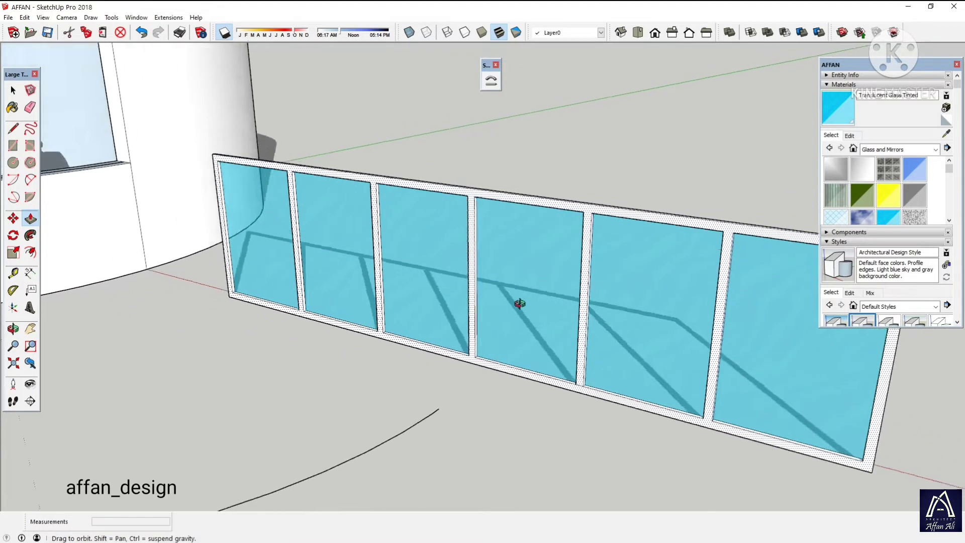
left_click(484, 382)
type(".025")
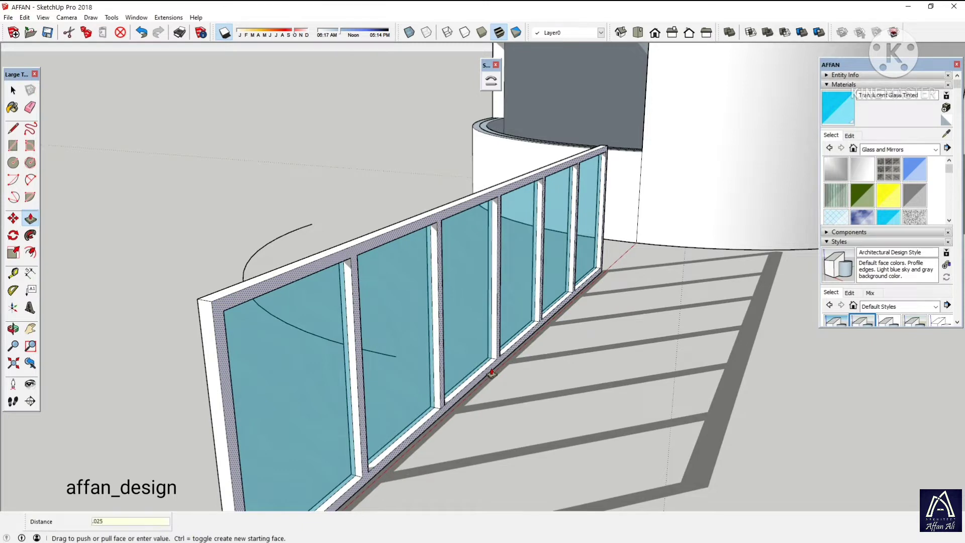
key("Return")
mouse_move(491, 370)
middle_mouse_down()
mouse_move(231, 312)
mouse_move(685, 345)
middle_mouse_up()
mouse_move(478, 280)
middle_mouse_down()
mouse_move(431, 282)
mouse_move(568, 256)
middle_mouse_up()
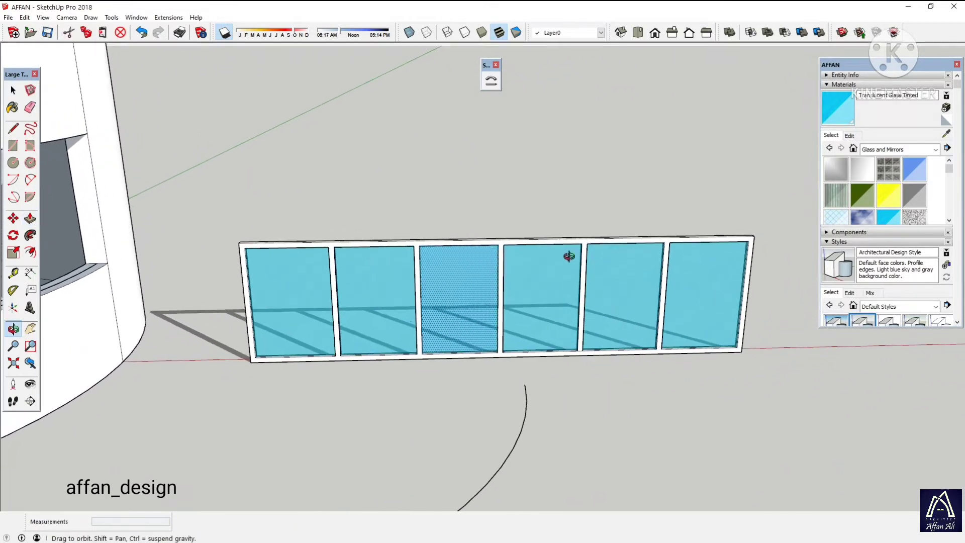
middle_click_drag(511, 296, 509, 315)
Box-select the whole glass window frame and make it a group
key("space")
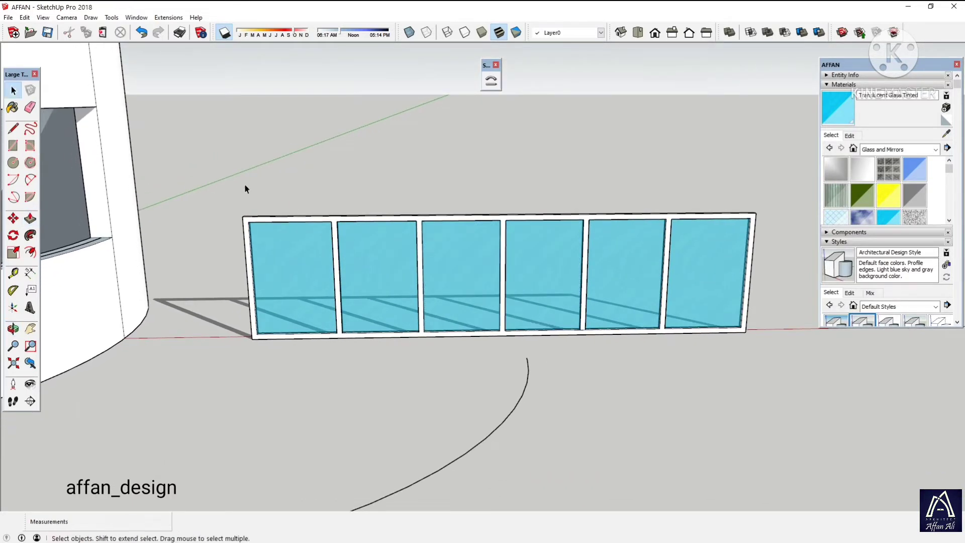
mouse_move(194, 167)
left_mouse_down()
mouse_move(533, 312)
mouse_move(765, 348)
left_mouse_up()
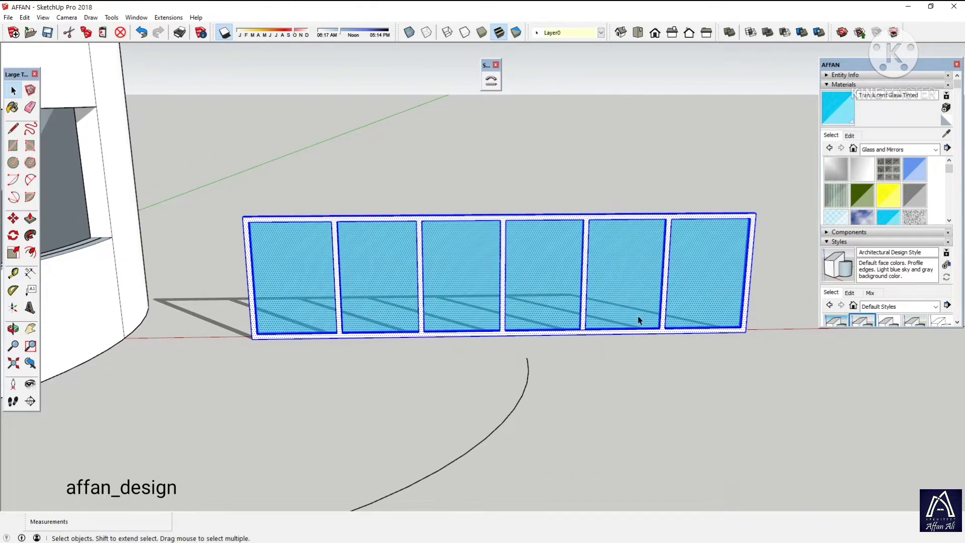
right_click(486, 276)
left_click(504, 274)
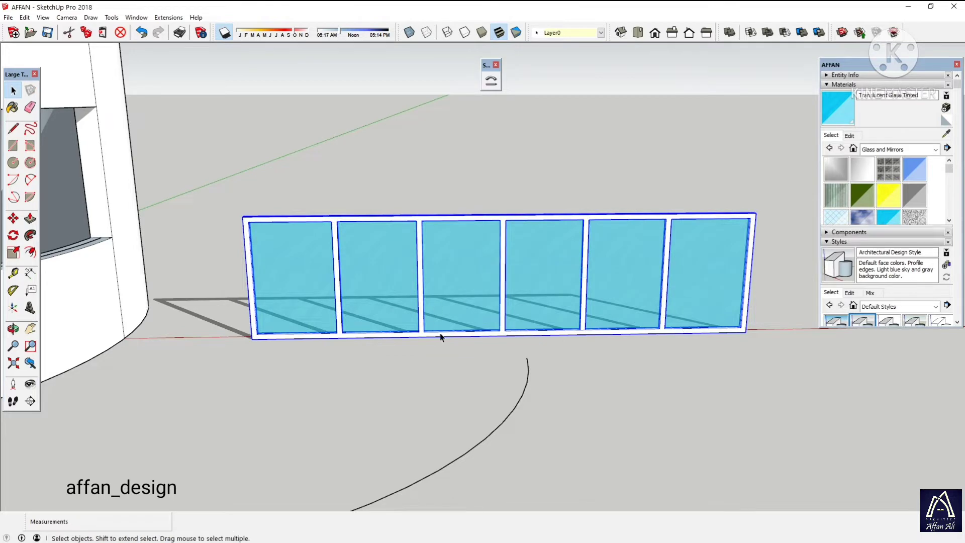
mouse_move(441, 337)
middle_mouse_down()
mouse_move(700, 388)
mouse_move(550, 372)
middle_mouse_up()
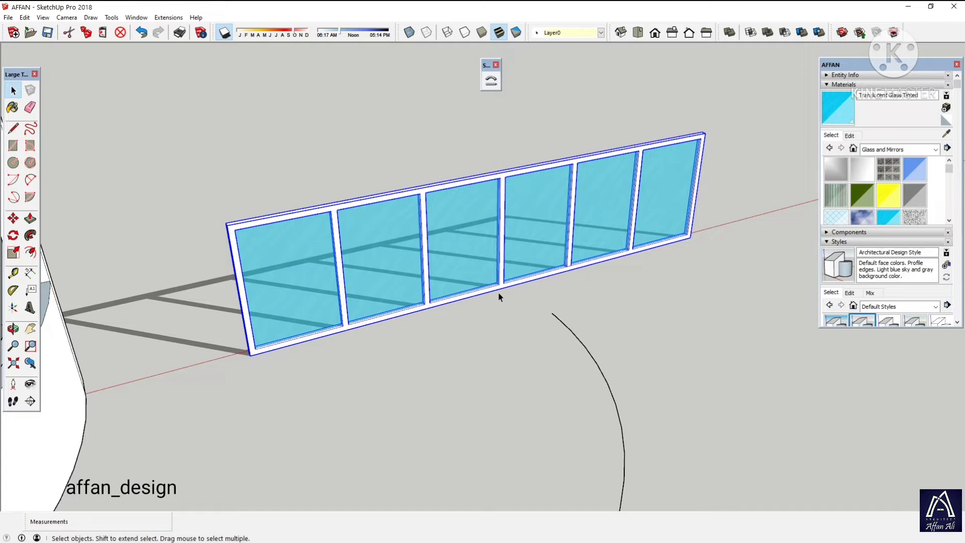
Measure the frame's 4.87 m bottom edge with a dimension, then delete it
left_click(30, 273)
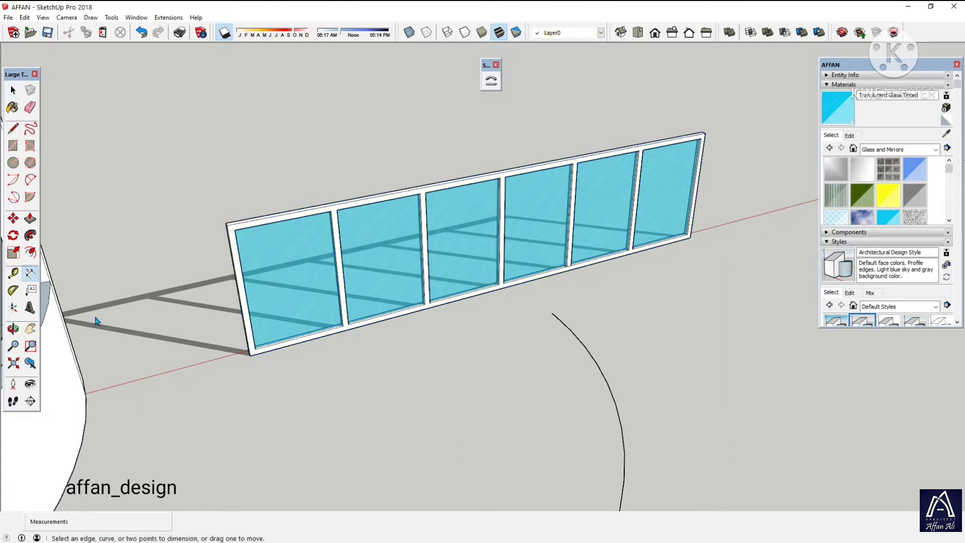
left_click(252, 355)
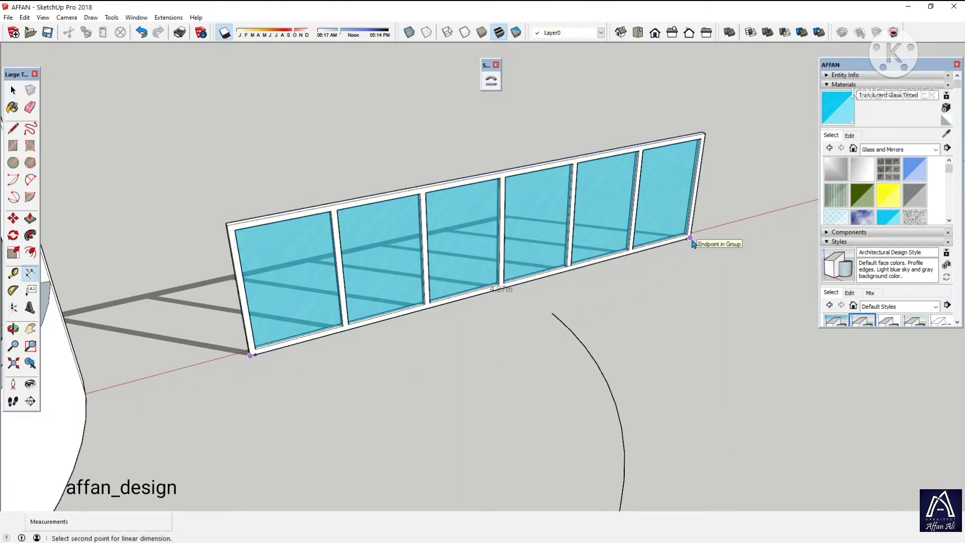
left_click(690, 237)
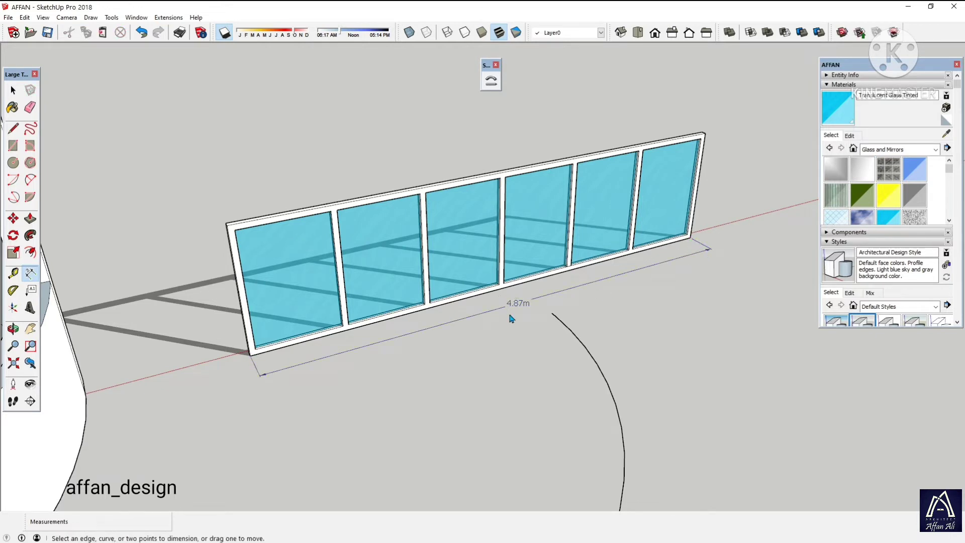
key("space")
left_click(526, 307)
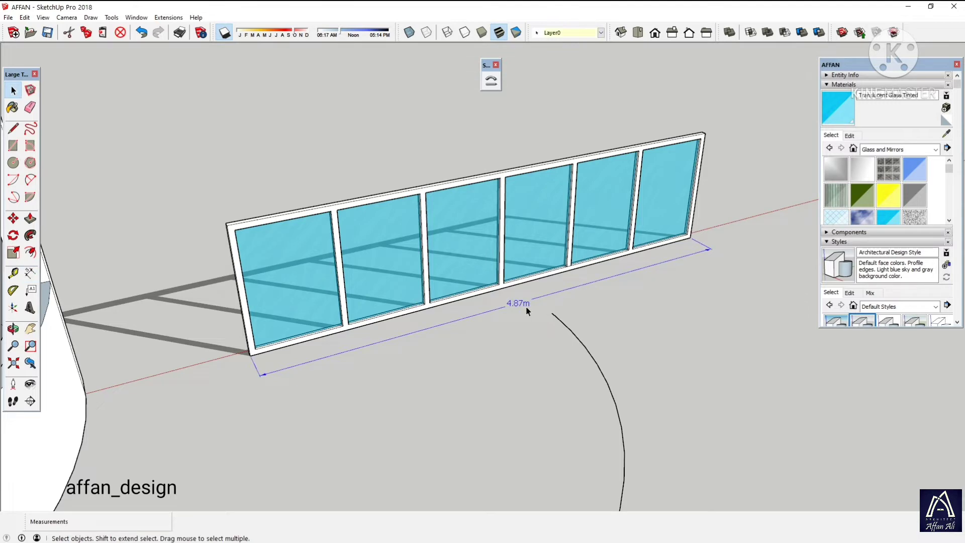
key("Delete")
mouse_move(303, 355)
middle_mouse_down()
mouse_move(375, 325)
mouse_move(307, 354)
middle_mouse_up()
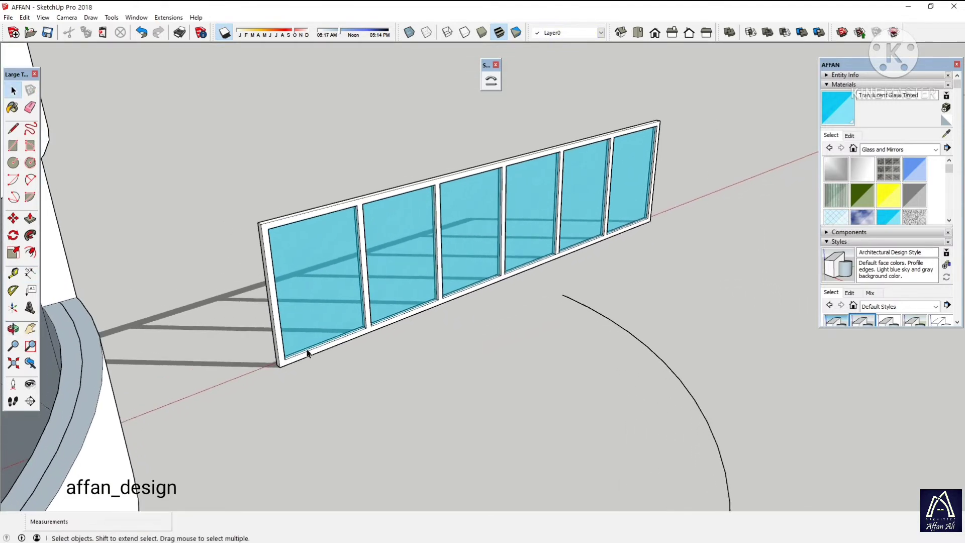
scroll(308, 354, "up", 2)
scroll(276, 367, "up", 3)
scroll(273, 368, "up", 2)
scroll(267, 370, "up", 2)
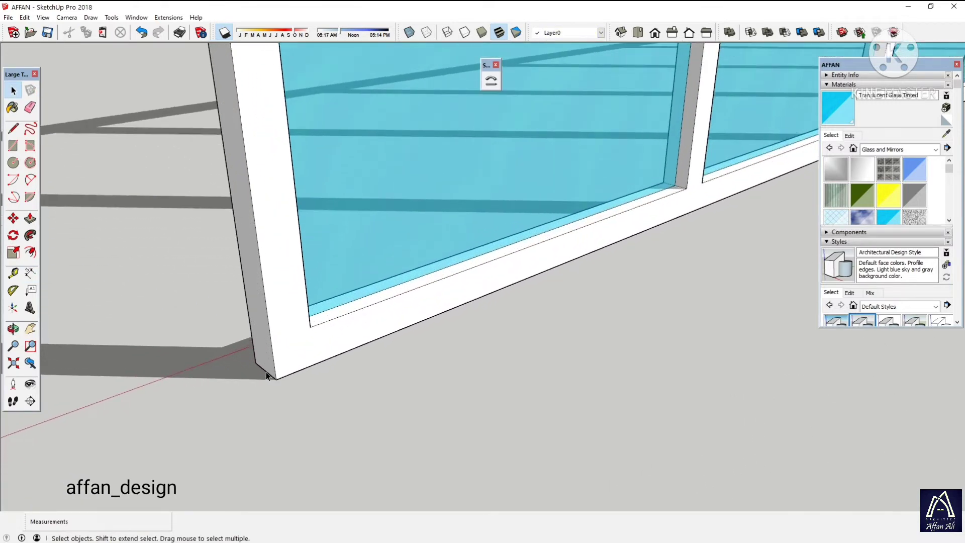
Draw a line along the frame's bottom edge from corner to corner
key("l")
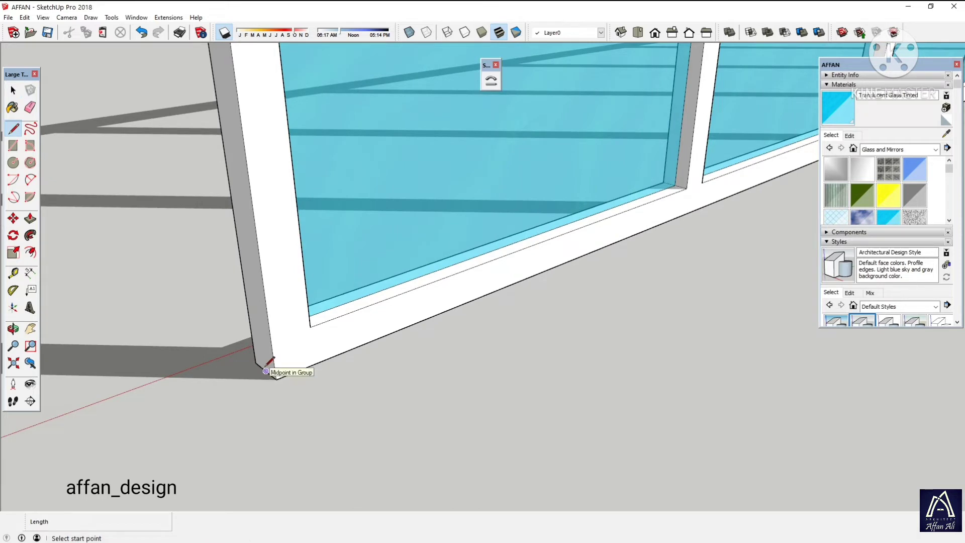
left_click(266, 370)
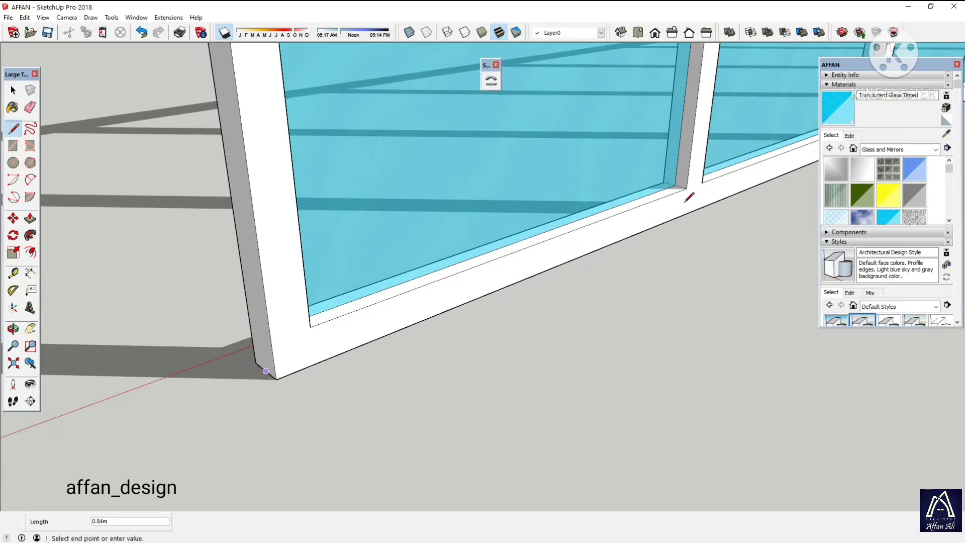
mouse_move(769, 166)
middle_mouse_down()
mouse_move(643, 244)
mouse_move(439, 306)
mouse_move(486, 334)
mouse_move(351, 252)
mouse_move(470, 394)
mouse_move(484, 323)
mouse_move(495, 392)
middle_mouse_up()
scroll(644, 245, "down", 3)
scroll(438, 308, "down", 3)
scroll(470, 402, "up", 3)
scroll(471, 424, "up", 3)
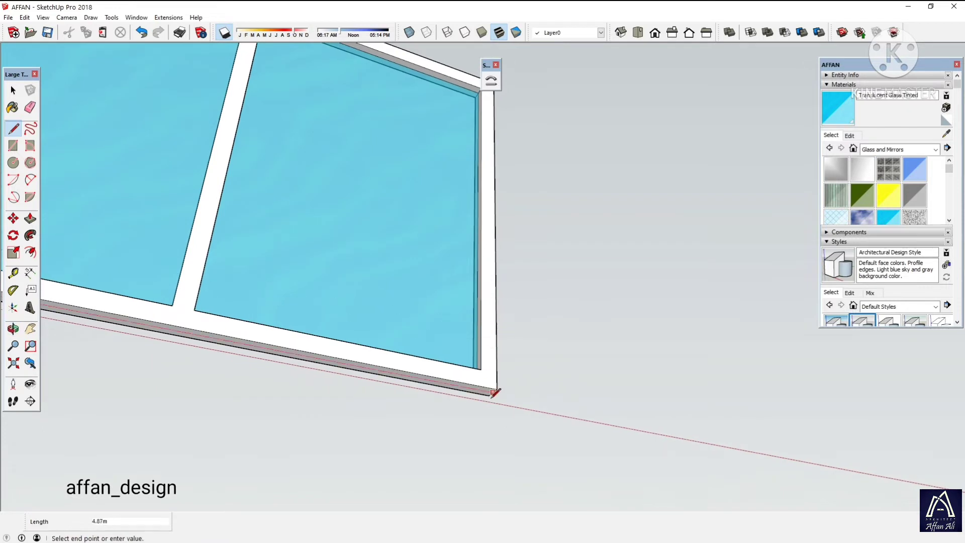
left_click(493, 391)
Move the new 4.87 m line onto the ground just in front of the frame
key("space")
left_click(486, 374)
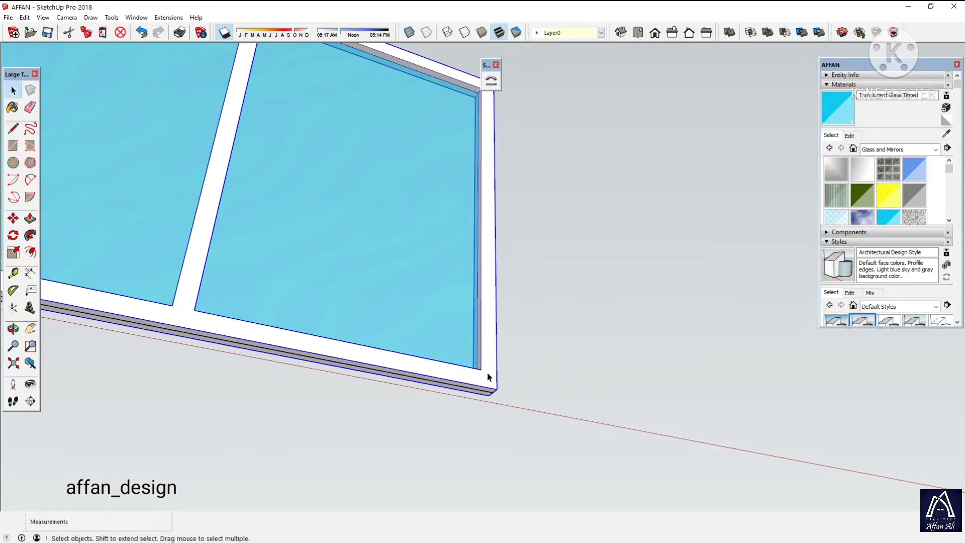
left_click(480, 393)
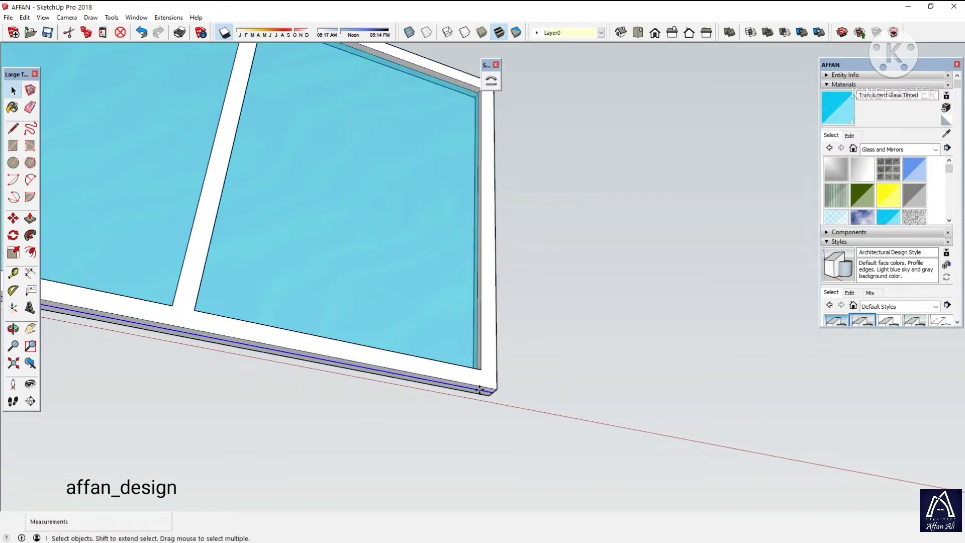
key("m")
left_click(480, 391)
left_click(478, 454)
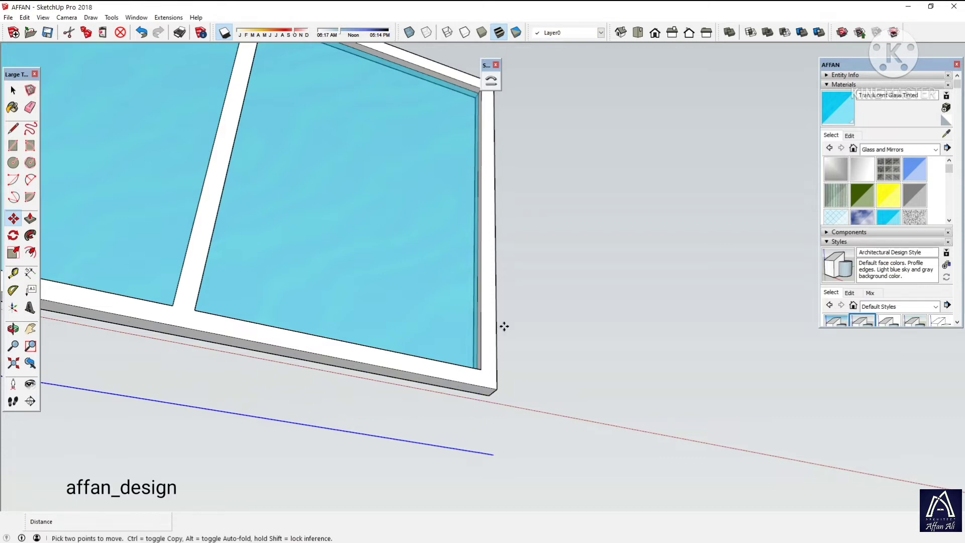
scroll(442, 324, "down", 3)
scroll(439, 359, "down", 2)
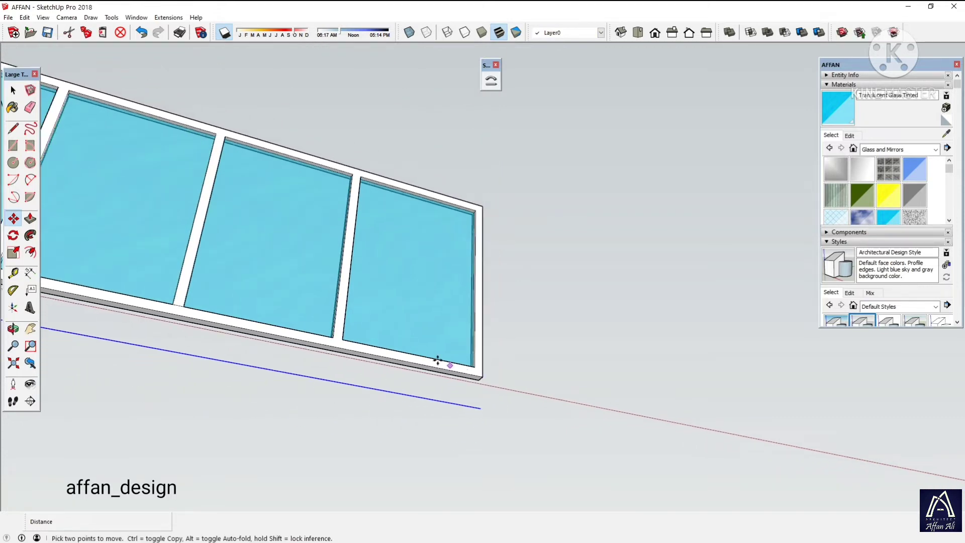
scroll(402, 352, "down", 3)
mouse_move(338, 344)
middle_mouse_down()
mouse_move(368, 248)
mouse_move(493, 334)
mouse_move(544, 502)
middle_mouse_up()
scroll(455, 319, "up", 3)
mouse_move(456, 319)
middle_mouse_down()
mouse_move(470, 350)
mouse_move(442, 256)
middle_mouse_up()
Select the frame and ground line, try Shape Bender, then cancel it
key("space")
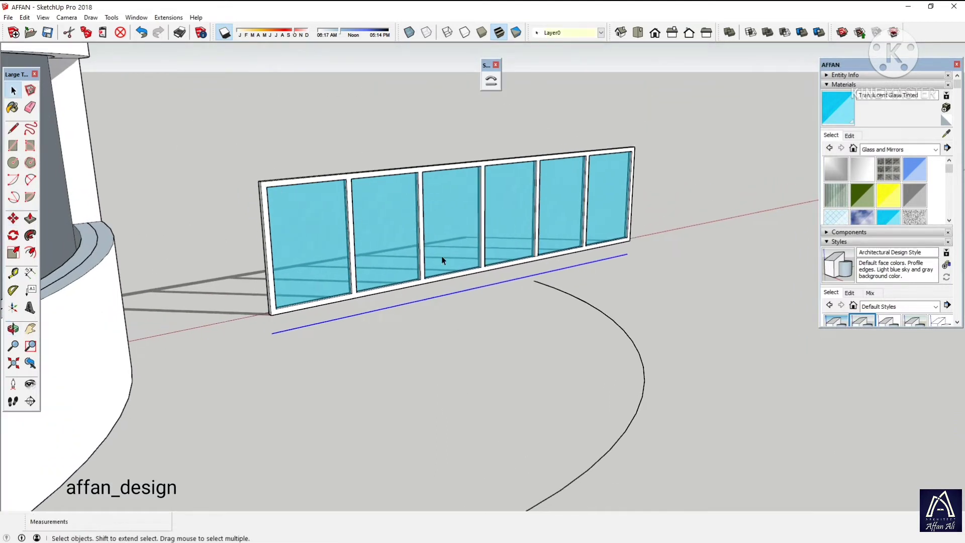
left_click(430, 231)
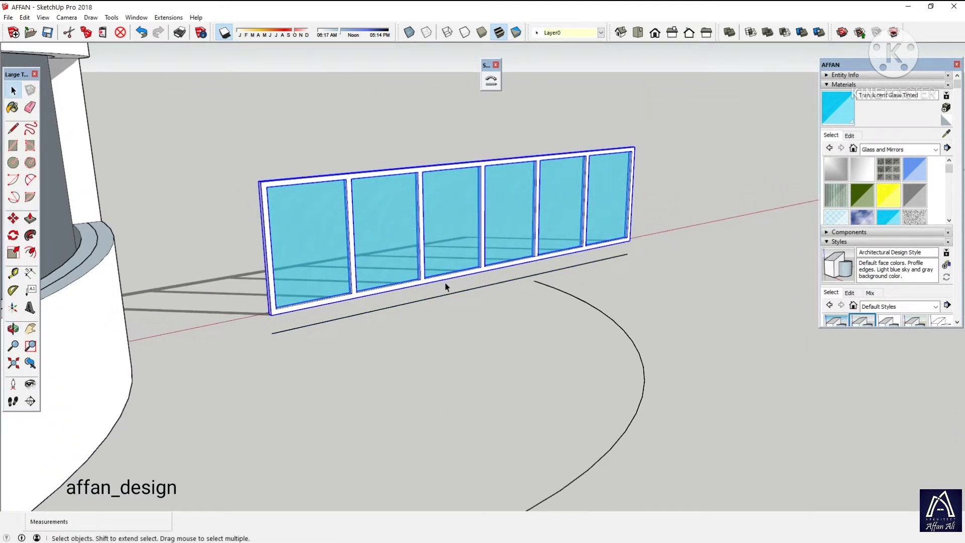
left_click(445, 295)
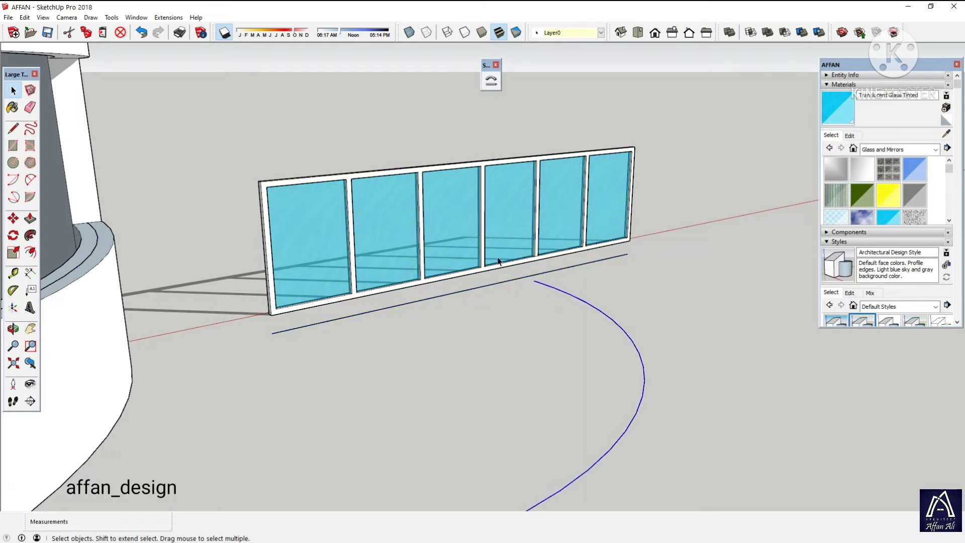
left_click(470, 233)
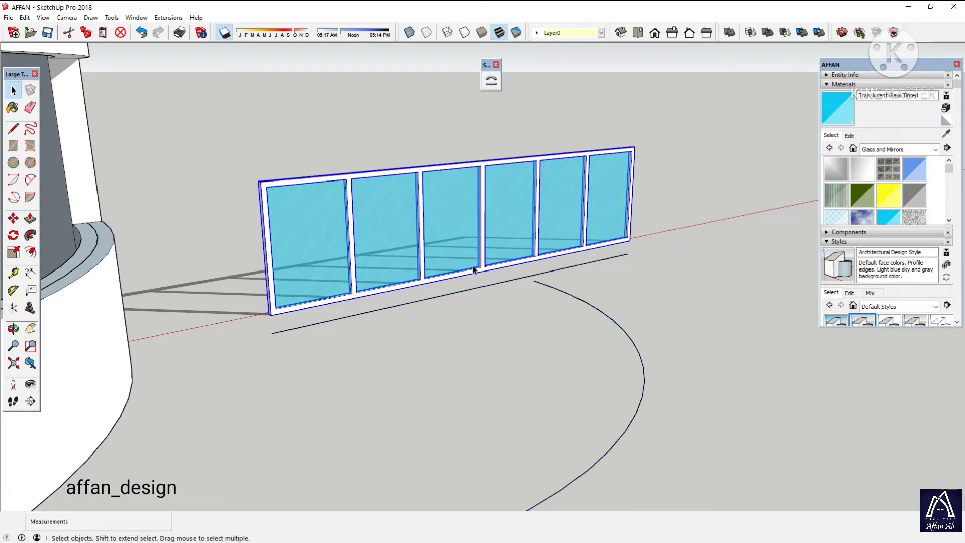
left_click(463, 292)
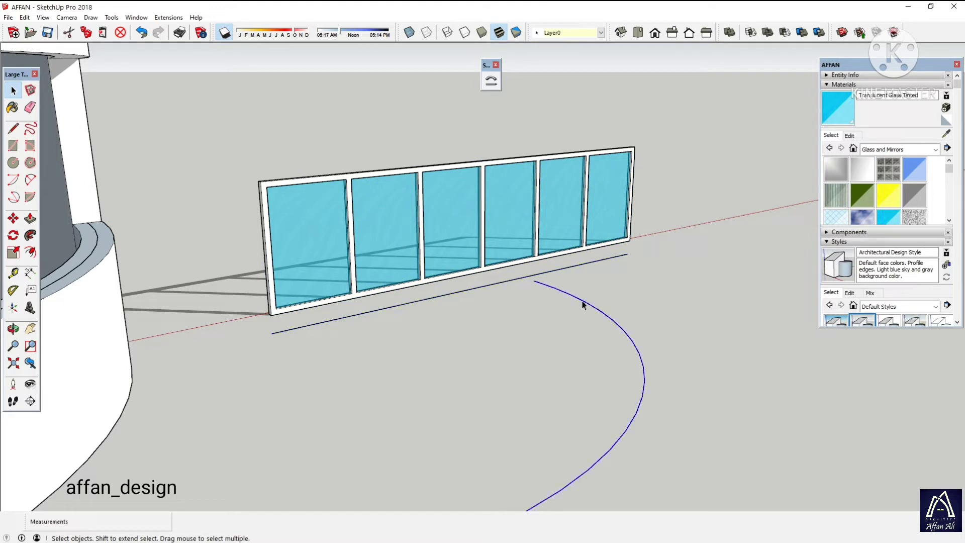
left_click(488, 80)
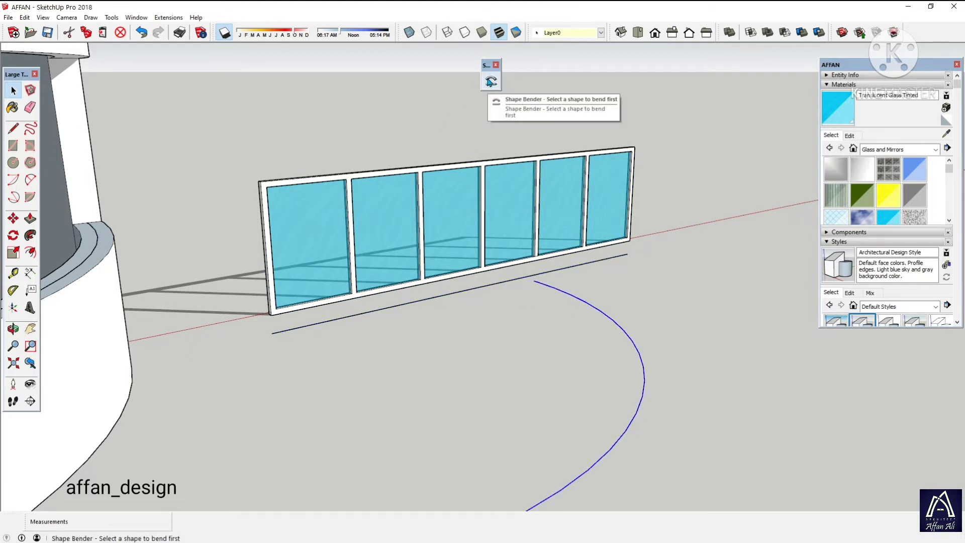
key("space")
scroll(476, 224, "down", 2)
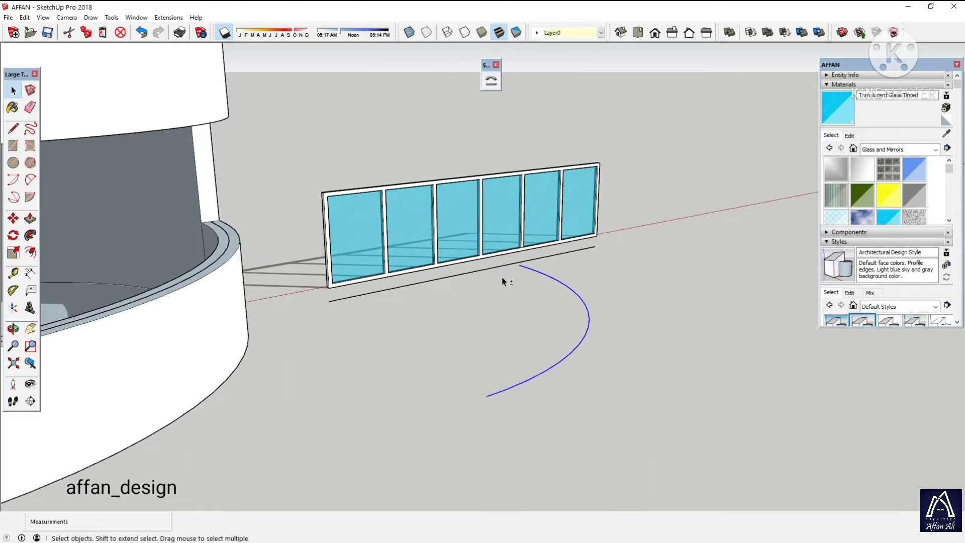
mouse_move(502, 282)
middle_mouse_down()
mouse_move(466, 254)
mouse_move(507, 262)
middle_mouse_up()
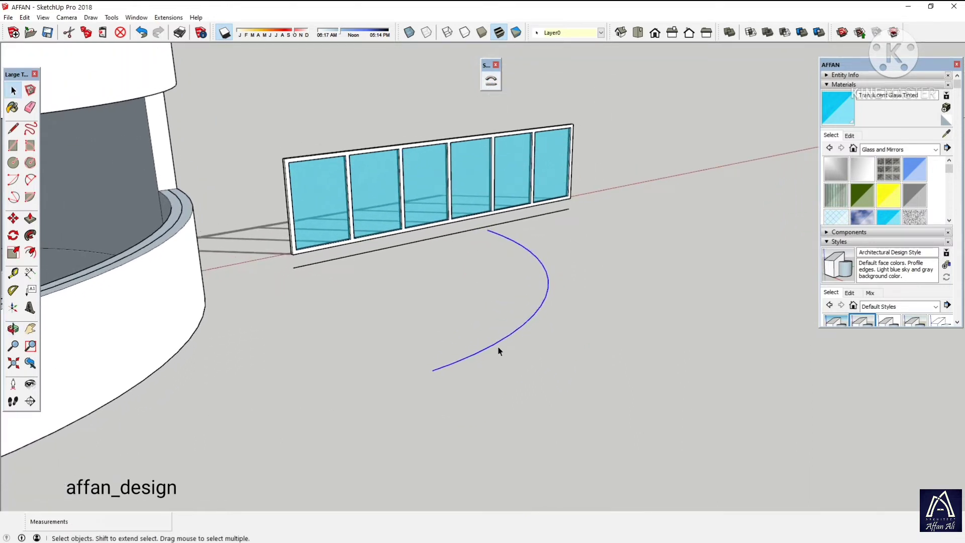
Rotate the arc 45° about its endpoint
key("q")
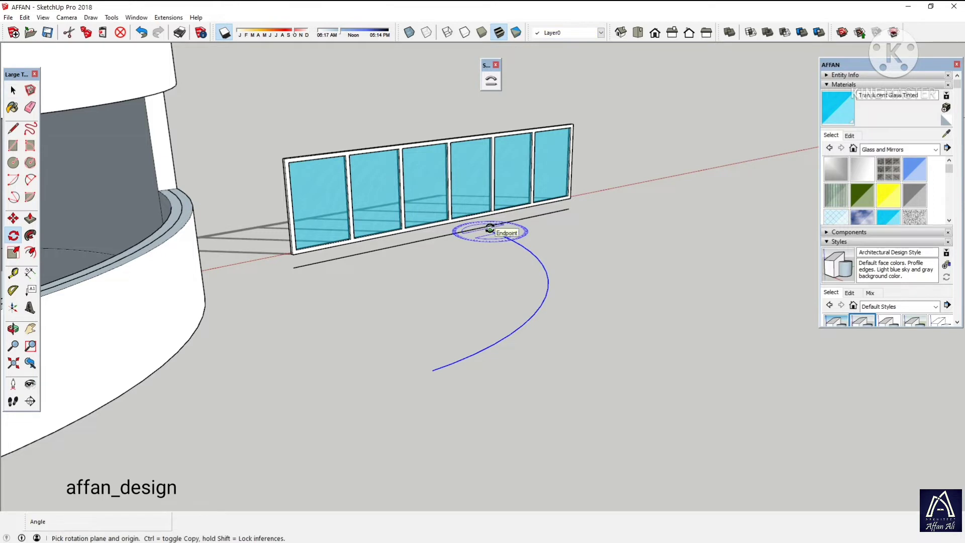
left_click(490, 230)
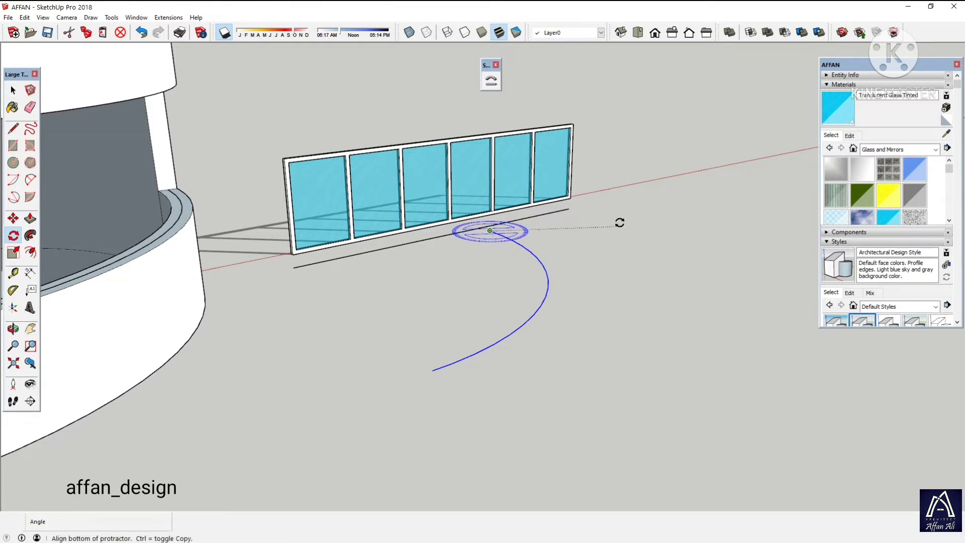
left_click(626, 202)
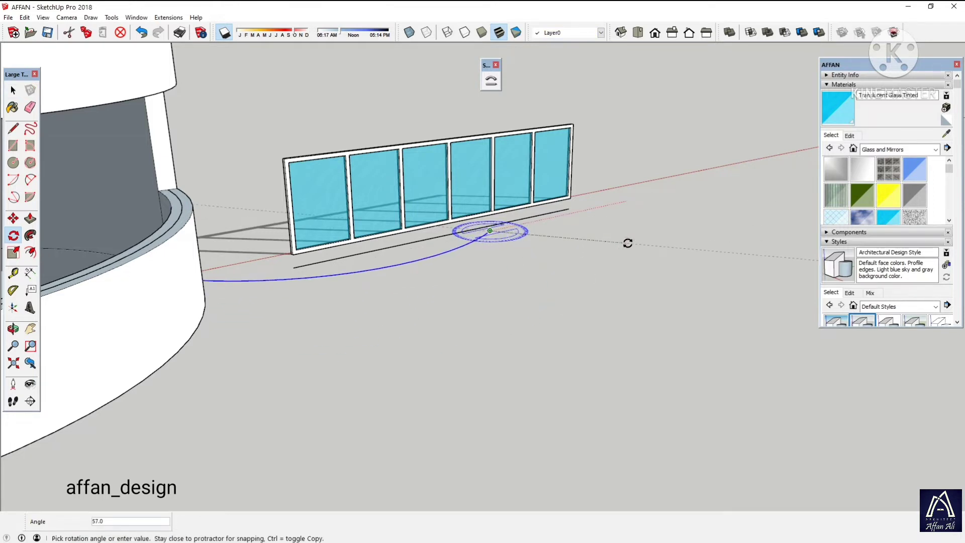
type("45")
left_click(628, 243)
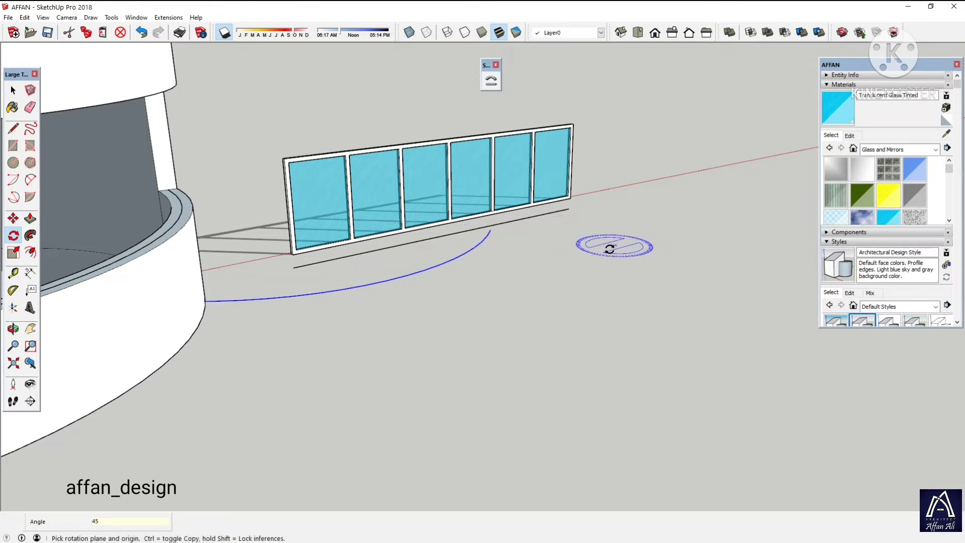
Move the arc along the red axis to sit in front of the glass panel
key("m")
left_click(496, 318)
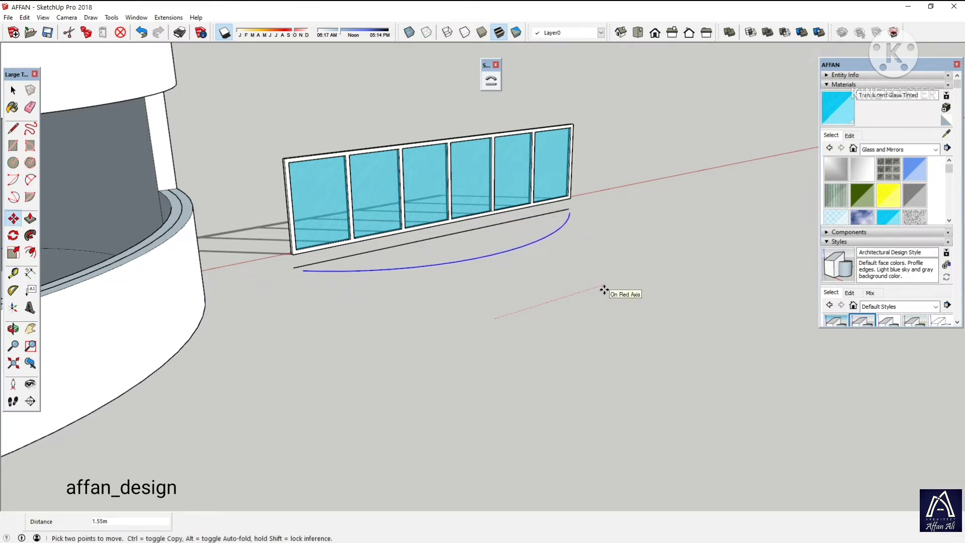
left_click(604, 290)
middle_click_drag(488, 265, 578, 340)
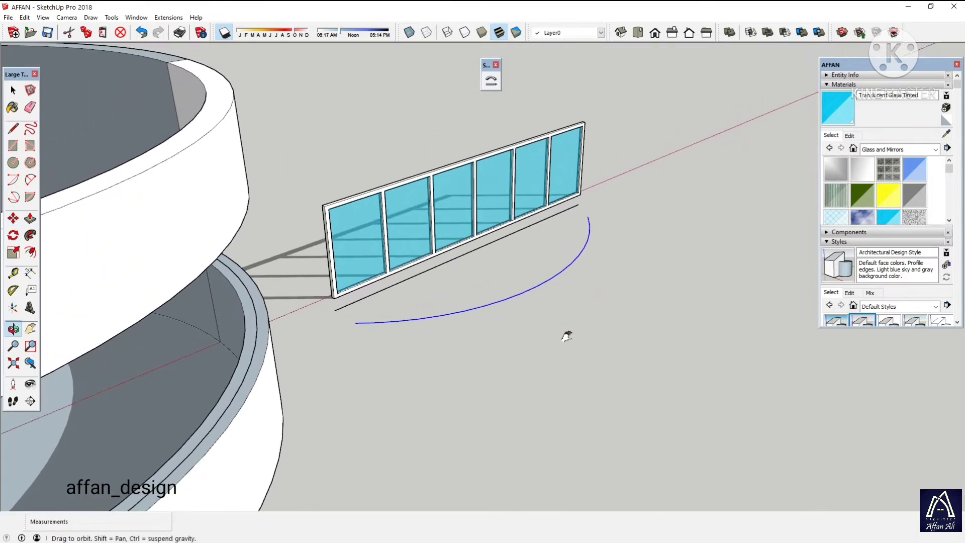
scroll(472, 284, "up", 1)
scroll(472, 284, "up", 1)
Shape-bend the six-pane glass window from its straight base line onto the arc
scroll(472, 282, "up", 1)
key("space")
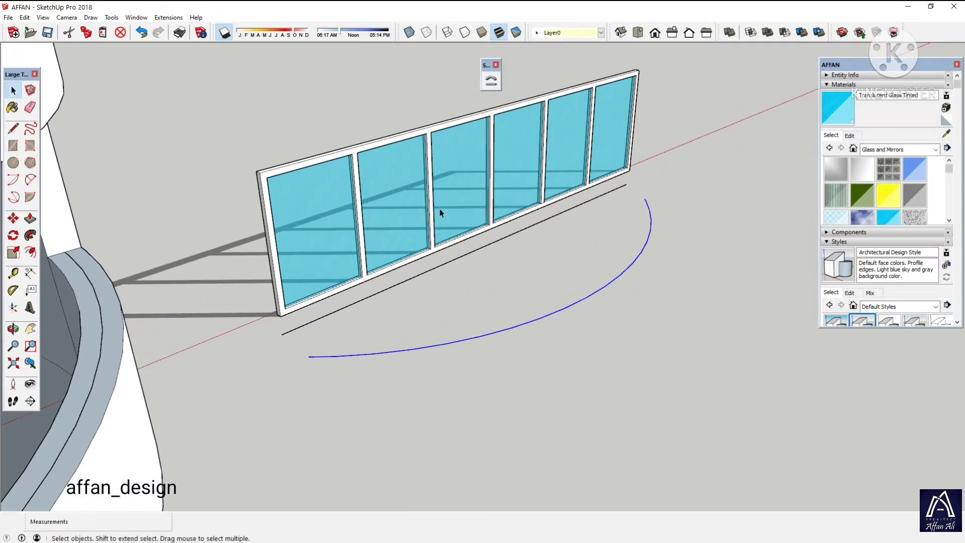
left_click(439, 212)
left_click(462, 261)
middle_click_drag(484, 334, 475, 221)
left_click(475, 211)
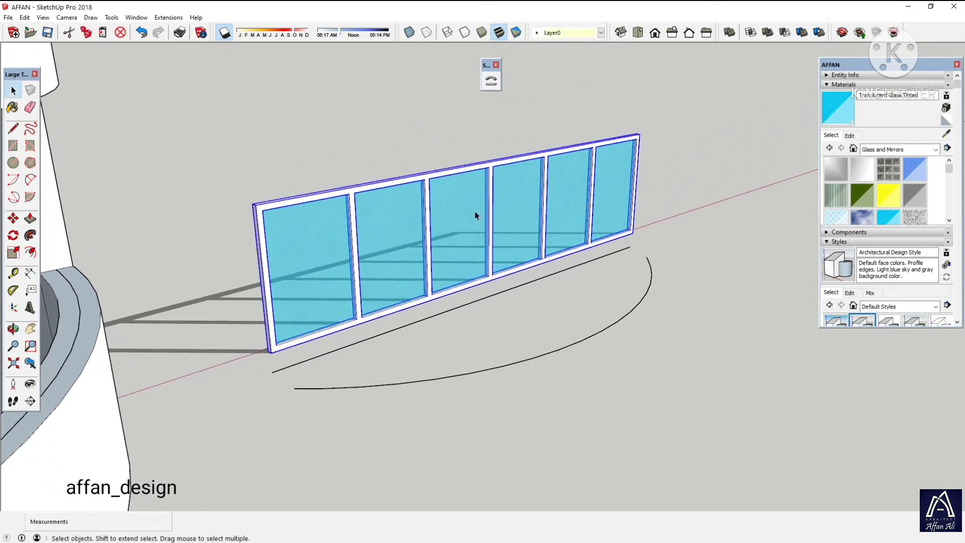
left_click(491, 82)
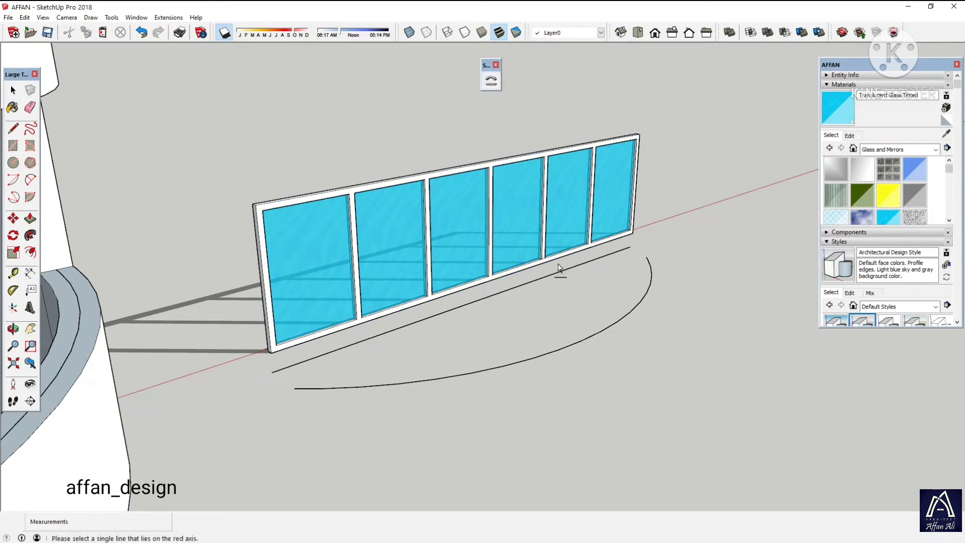
left_click(512, 290)
left_click(512, 290)
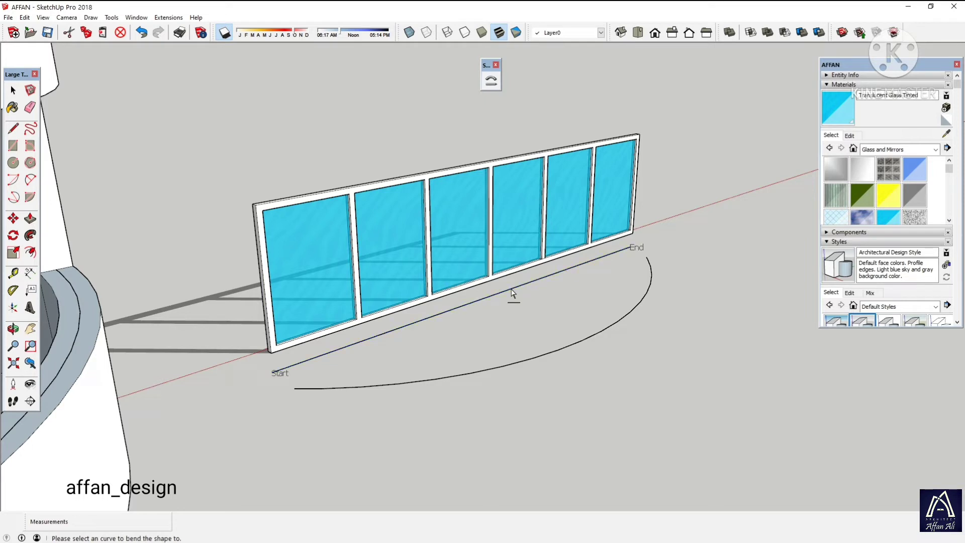
left_click(300, 387)
left_click(586, 343)
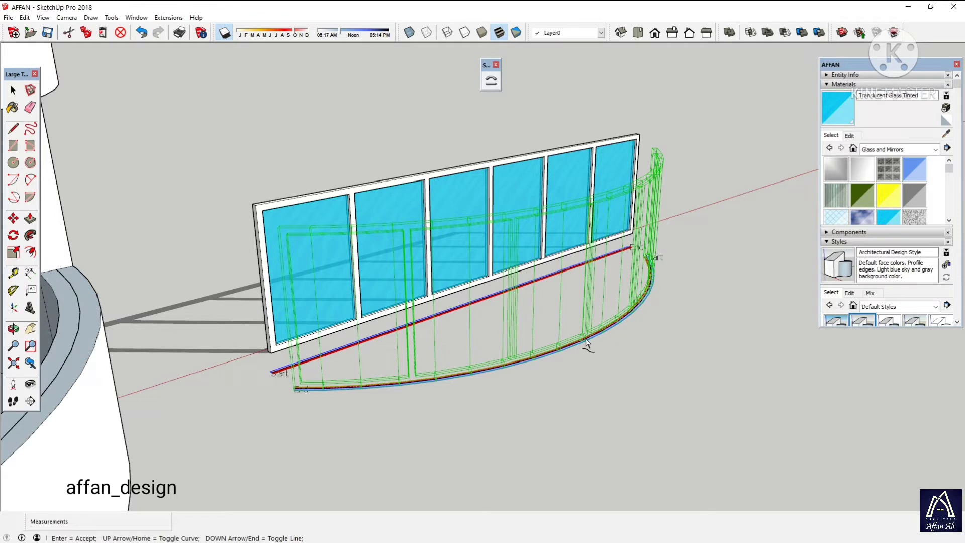
key("Return")
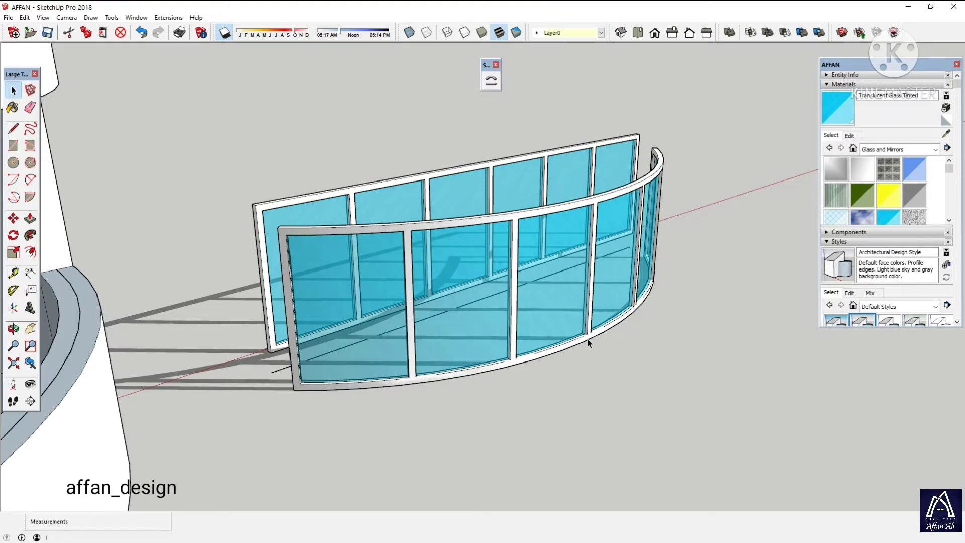
Zoom in on the curved glass window and select the whole window group
mouse_move(499, 320)
middle_mouse_down()
mouse_move(102, 272)
mouse_move(315, 312)
mouse_move(534, 317)
mouse_move(340, 361)
mouse_move(327, 341)
mouse_move(366, 164)
middle_mouse_up()
scroll(340, 361, "up", 3)
scroll(341, 193, "up", 2)
scroll(338, 212, "up", 2)
scroll(339, 212, "up", 1)
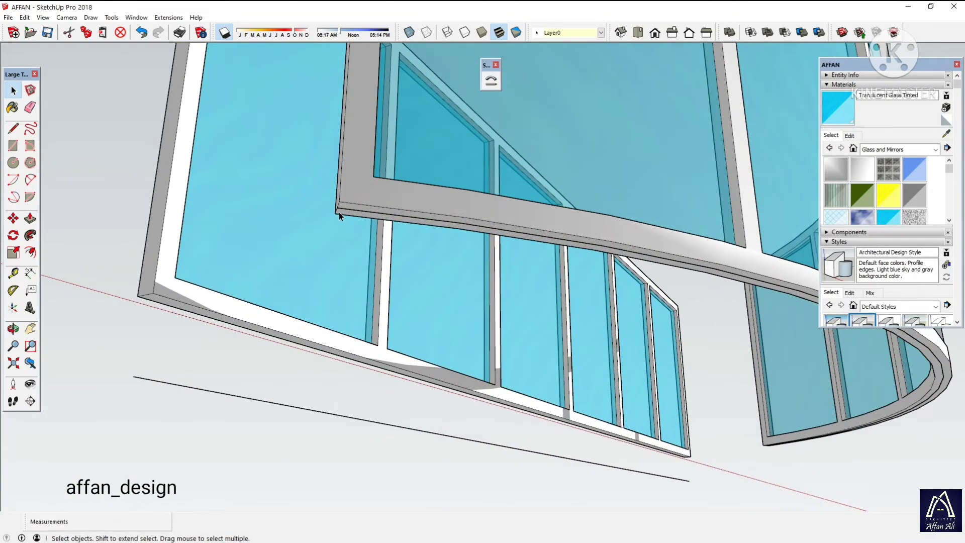
key("m")
key("space")
left_click(354, 206)
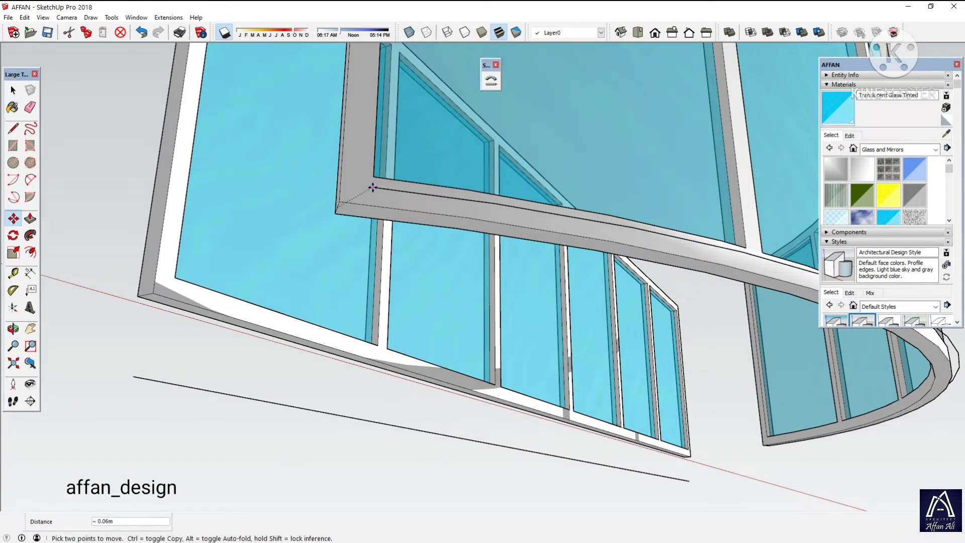
left_click(354, 203)
Move the curved window by its frame corner toward the building's wall opening
key("m")
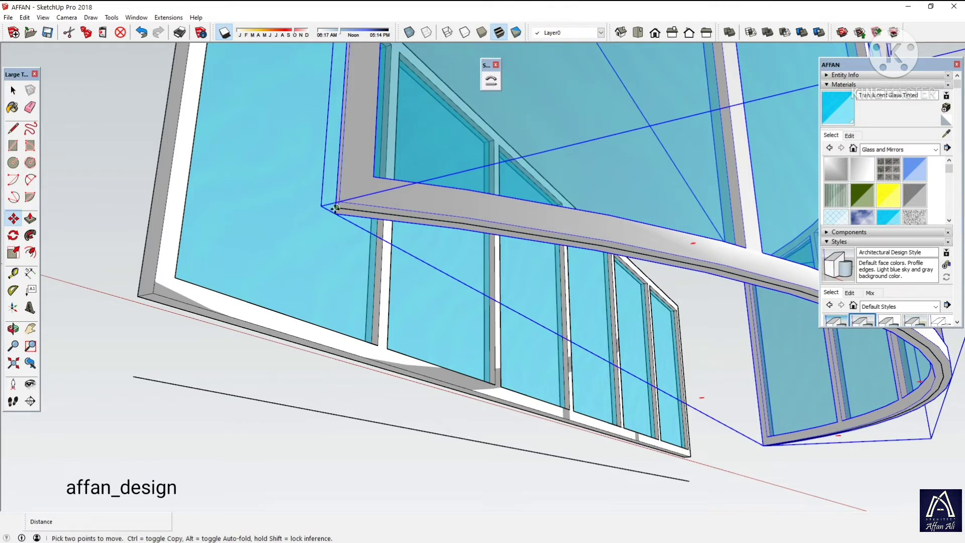
left_click(335, 207)
scroll(336, 207, "down", 2)
scroll(352, 206, "down", 2)
scroll(427, 204, "down", 2)
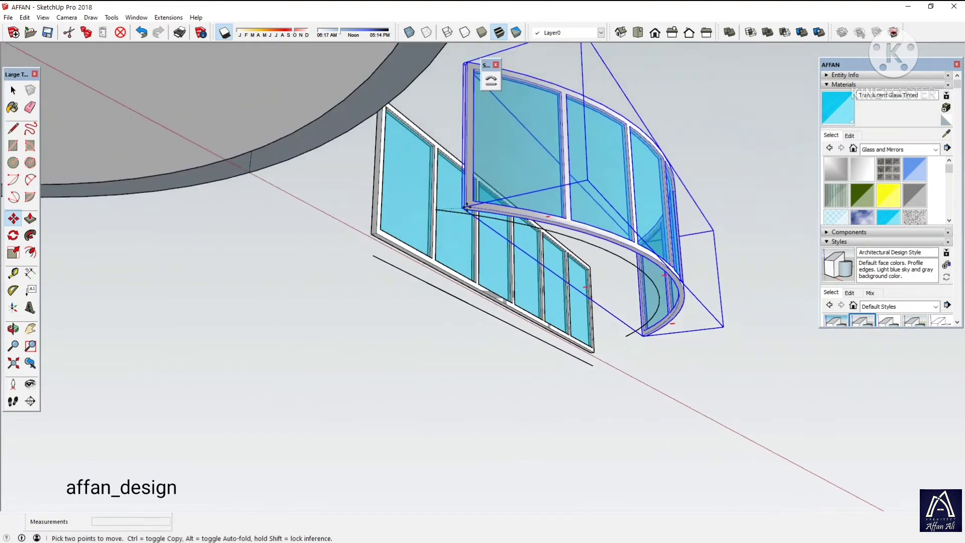
scroll(477, 201, "down", 1)
middle_click_drag(475, 201, 366, 442)
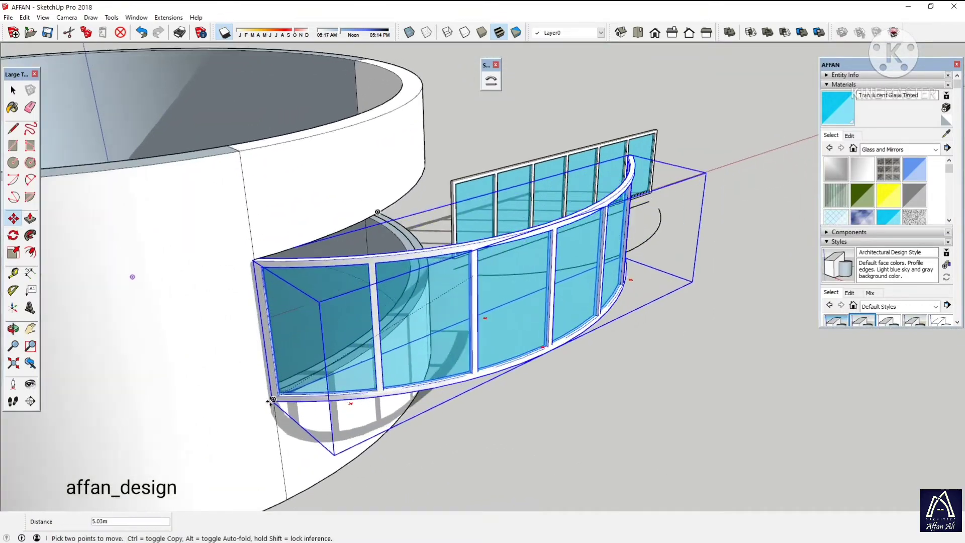
middle_click_drag(273, 406, 266, 388)
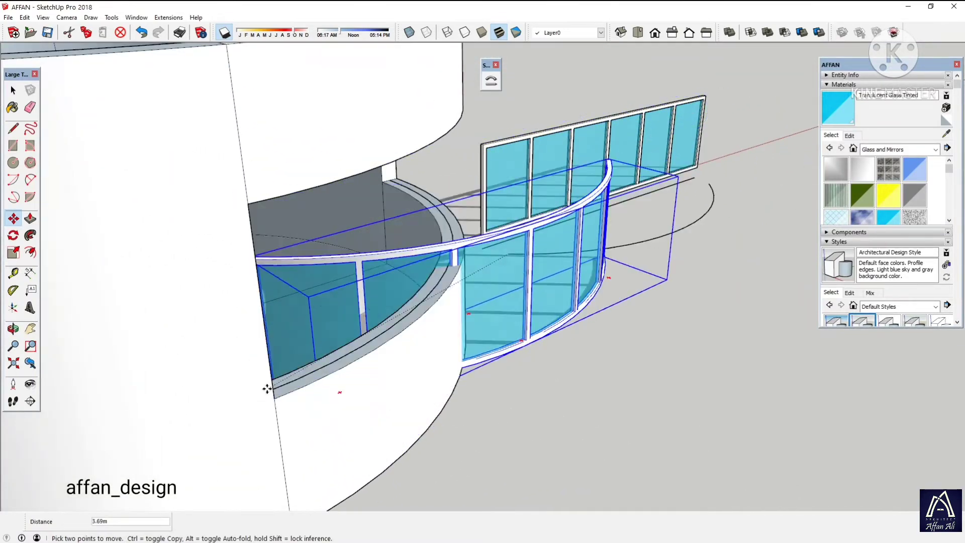
scroll(400, 132, "up", 3)
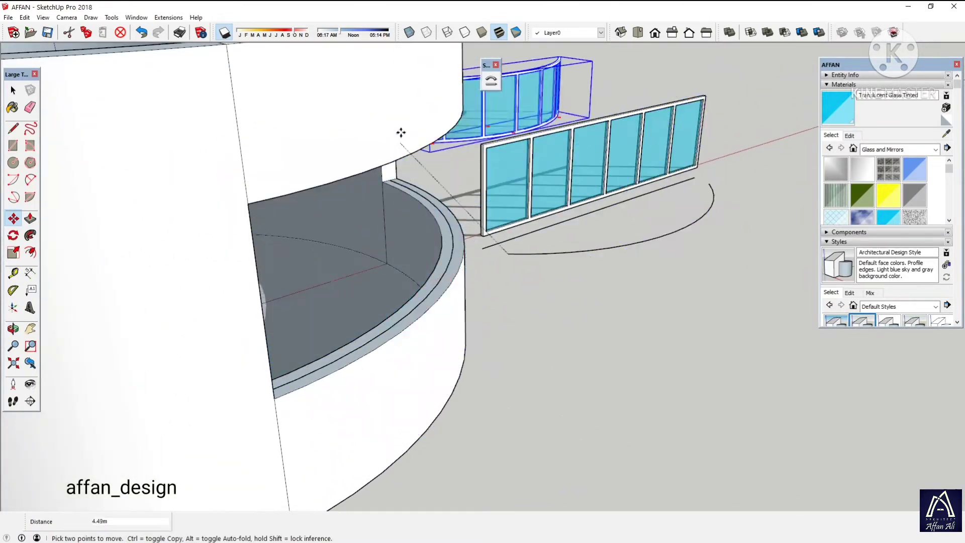
Switch to Wireframe and set the Rotate centre at the window's frame corner
left_click(447, 32)
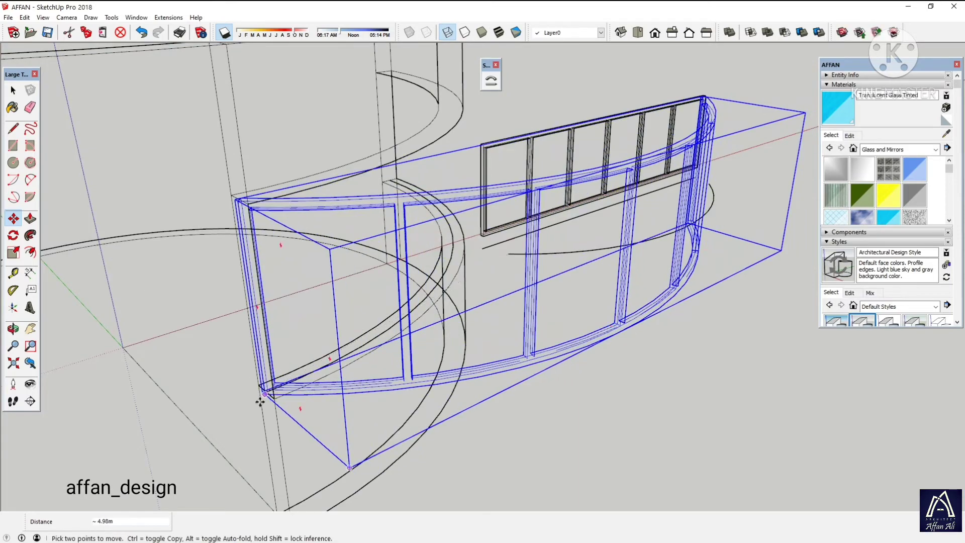
mouse_move(267, 417)
middle_mouse_down()
mouse_move(260, 385)
mouse_move(263, 393)
middle_mouse_up()
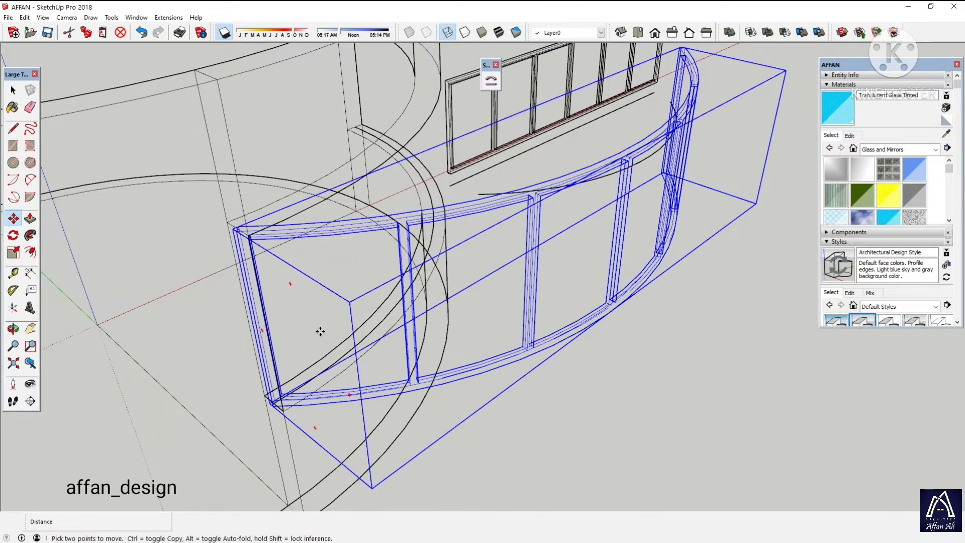
scroll(282, 420, "up", 4)
scroll(285, 420, "up", 2)
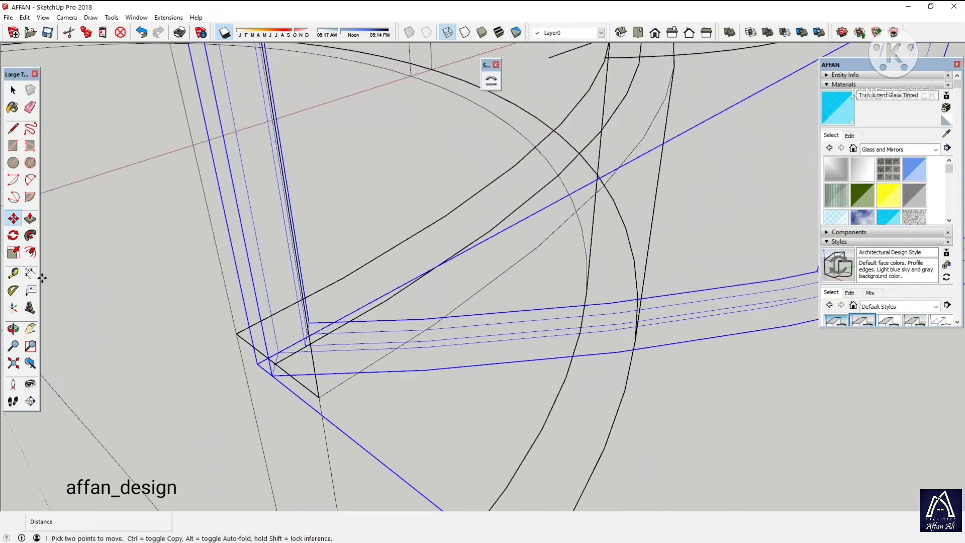
left_click(13, 235)
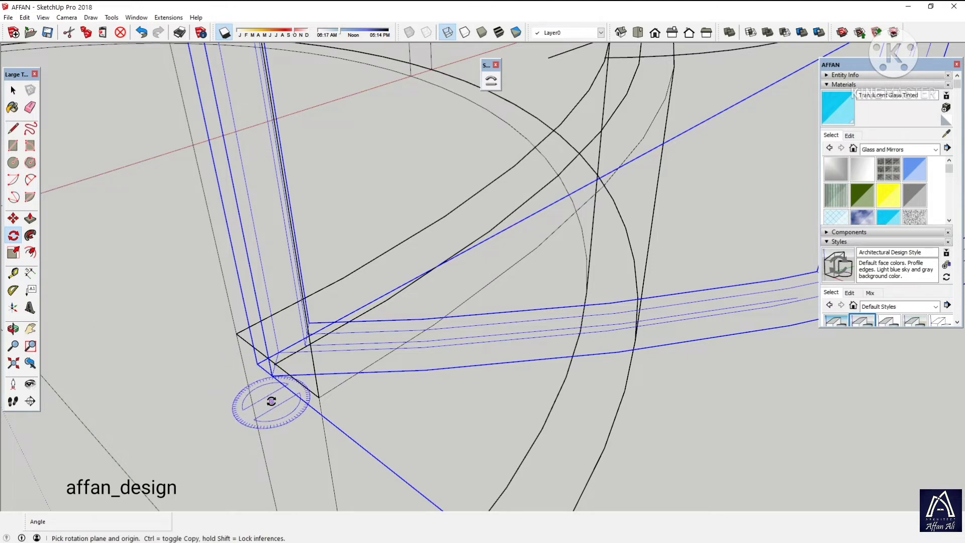
left_click(276, 363)
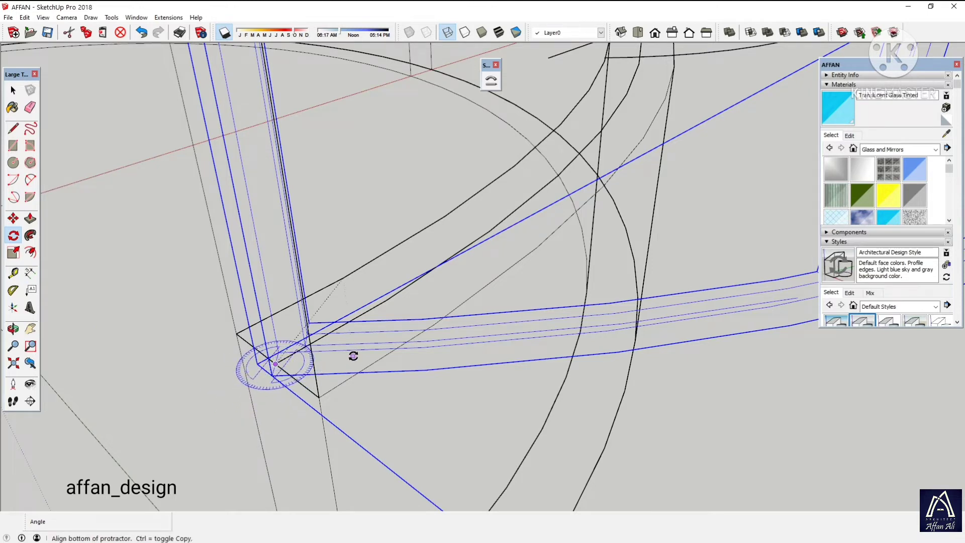
Rotate the curved window 45° so its frame follows the round wall
scroll(350, 361, "down", 2)
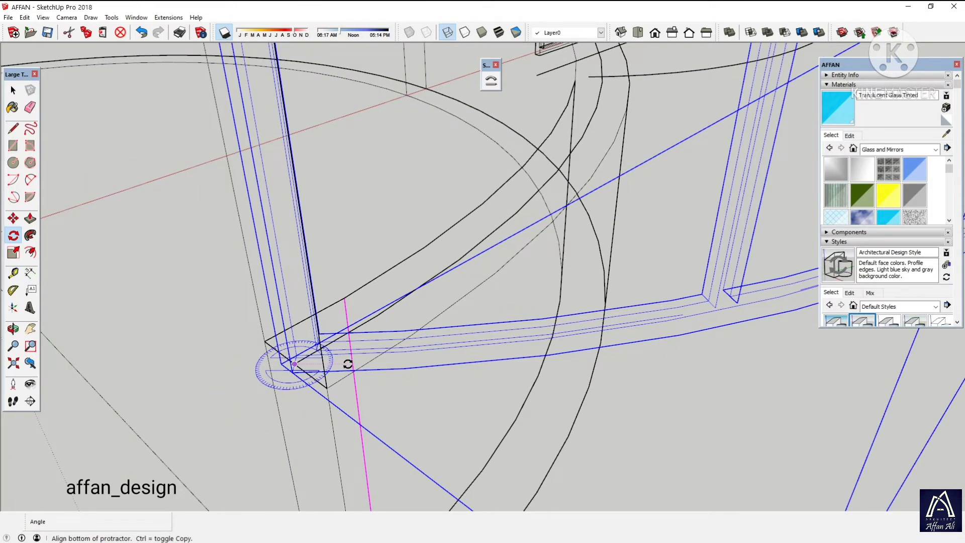
scroll(348, 364, "down", 2)
scroll(348, 363, "down", 2)
scroll(694, 146, "up", 5)
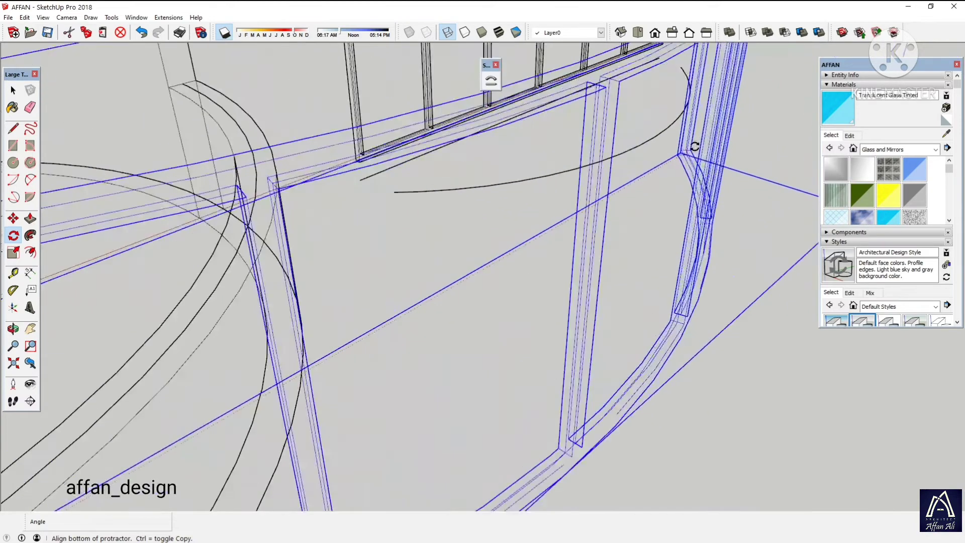
scroll(694, 147, "up", 2)
scroll(691, 148, "up", 2)
scroll(666, 170, "up", 1)
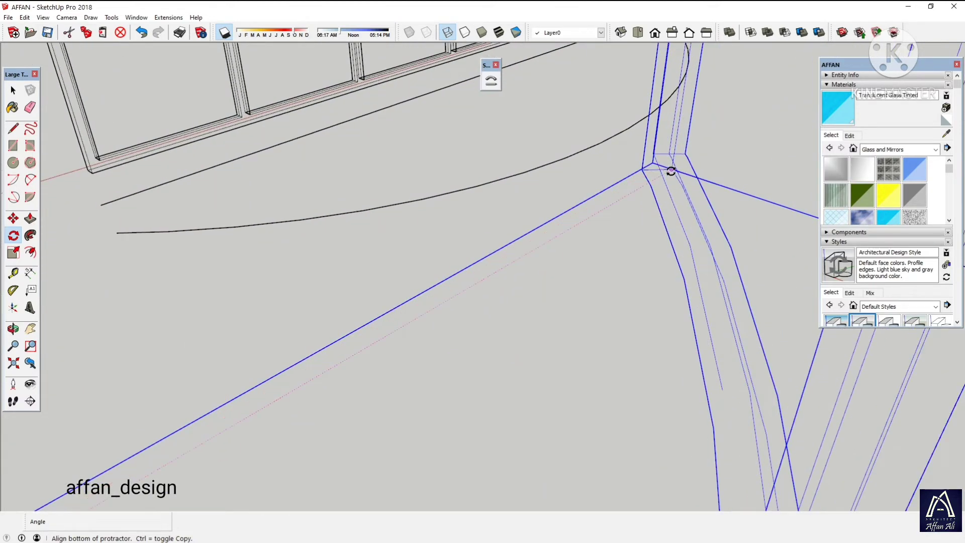
scroll(671, 171, "up", 2)
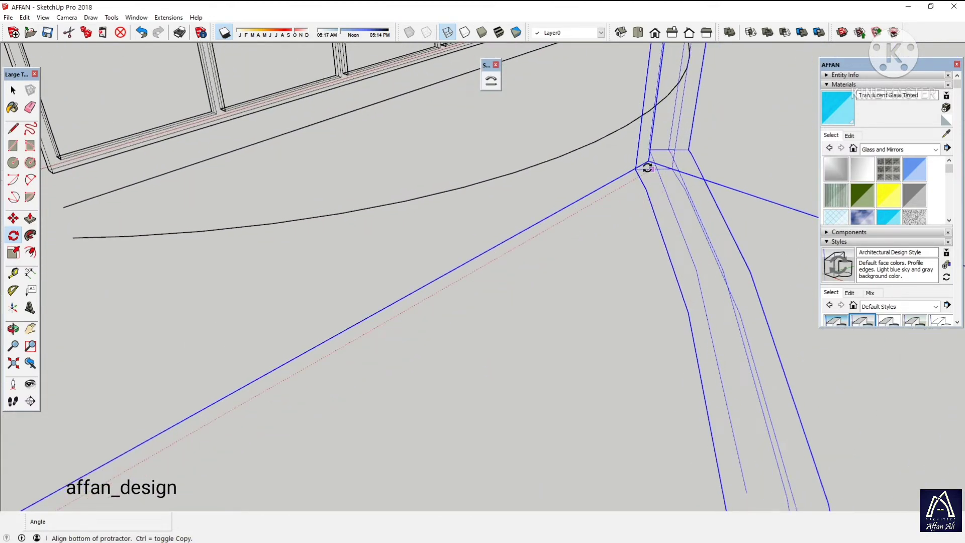
scroll(656, 169, "up", 2)
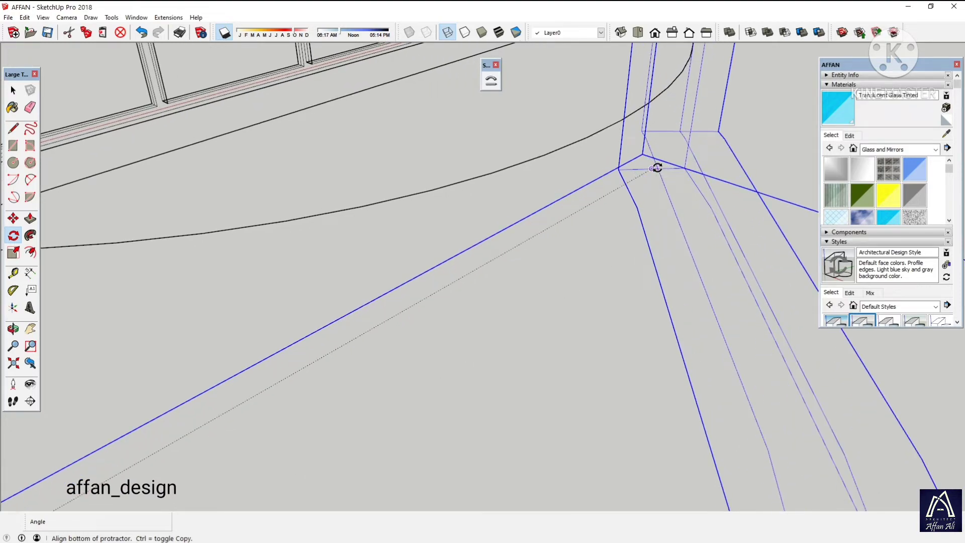
left_click(653, 169)
scroll(547, 144, "down", 2)
scroll(674, 177, "down", 2)
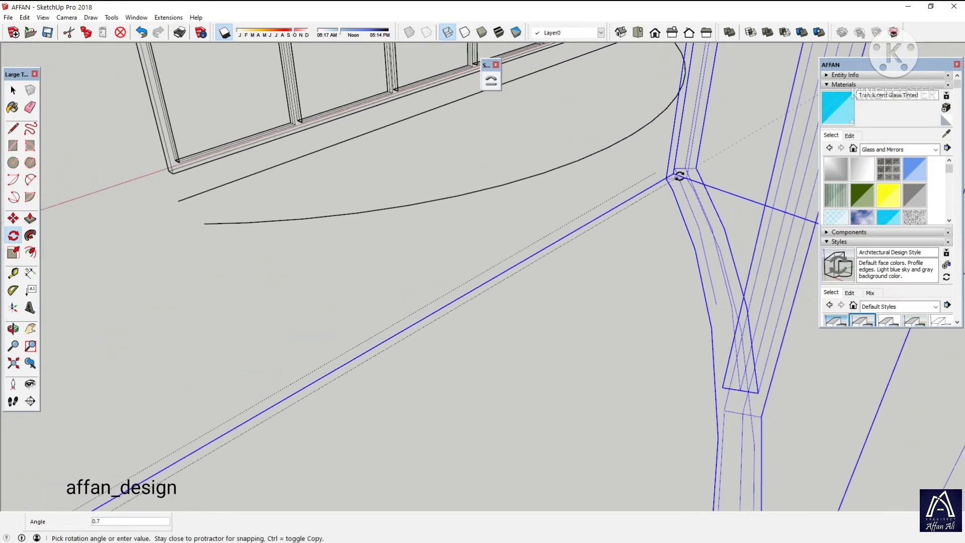
mouse_move(681, 176)
middle_mouse_down()
mouse_move(410, 145)
mouse_move(445, 201)
mouse_move(429, 199)
middle_mouse_up()
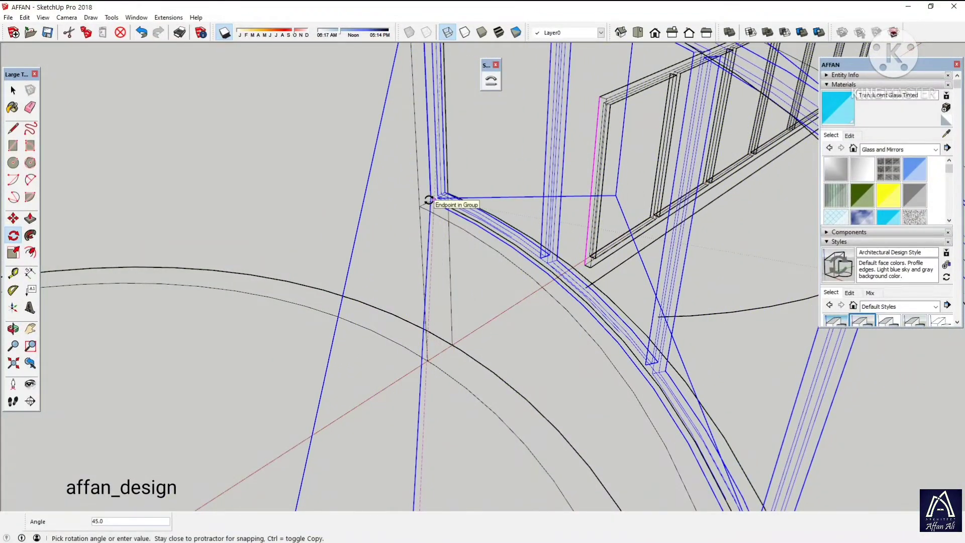
left_click(428, 199)
Return to Shaded with Textures and select the arc in front of the glass panel for scaling
left_click(498, 32)
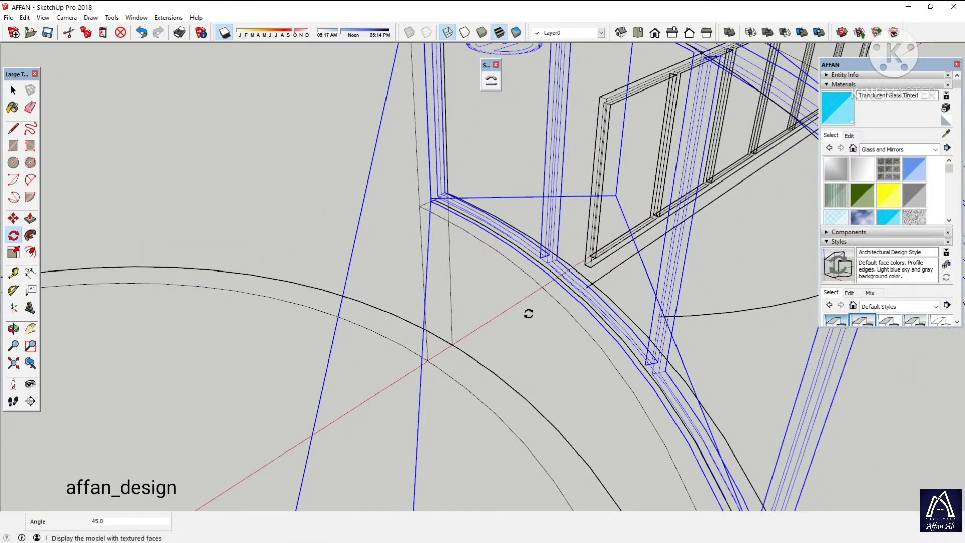
mouse_move(476, 291)
middle_mouse_down()
mouse_move(596, 351)
mouse_move(430, 270)
mouse_move(444, 276)
mouse_move(311, 287)
mouse_move(379, 396)
middle_mouse_up()
left_click(379, 396)
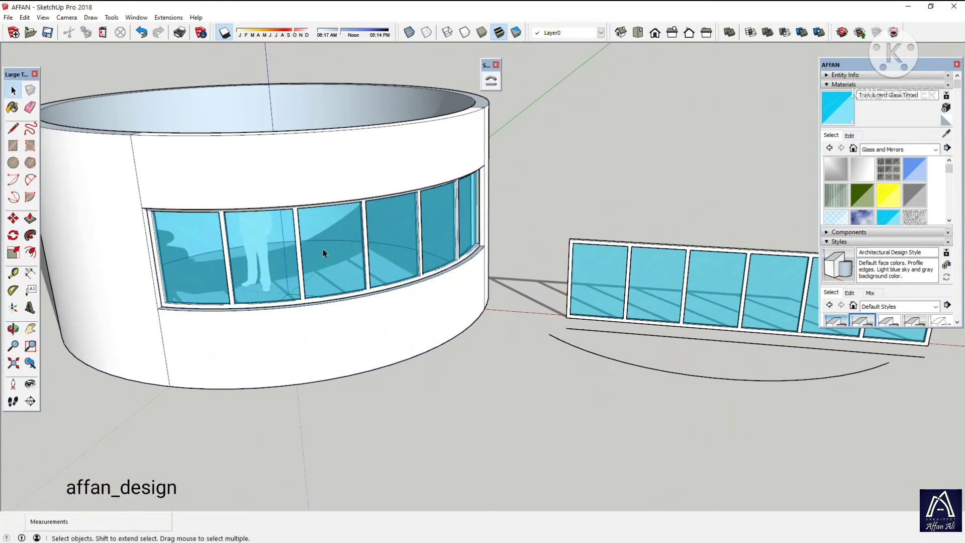
mouse_move(383, 282)
middle_mouse_down()
mouse_move(281, 255)
mouse_move(374, 282)
mouse_move(399, 260)
mouse_move(276, 272)
mouse_move(274, 304)
mouse_move(442, 297)
mouse_move(371, 299)
middle_mouse_up()
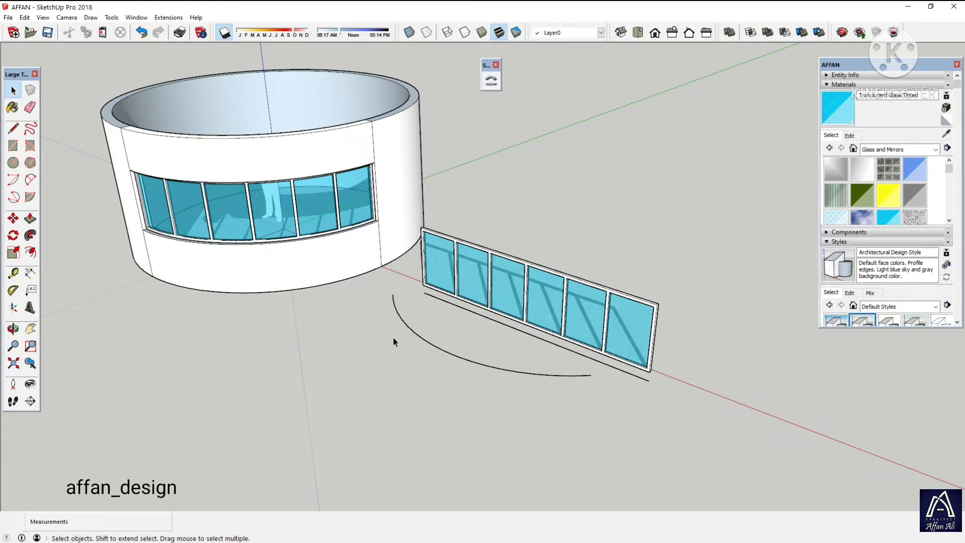
left_click(427, 343)
key("s")
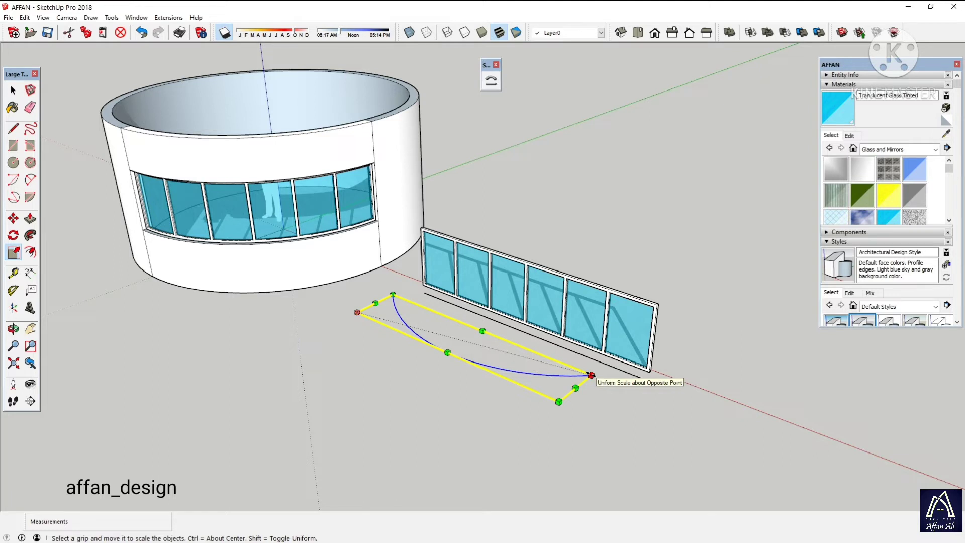
Scale the arc by 0.5 from a corner grip
left_click_drag(591, 375, 544, 363)
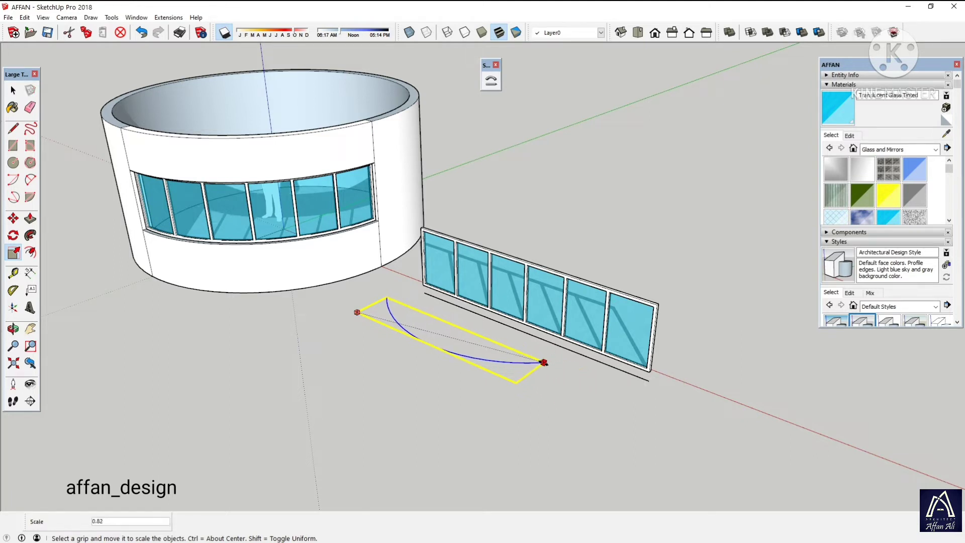
type("5")
key("Return")
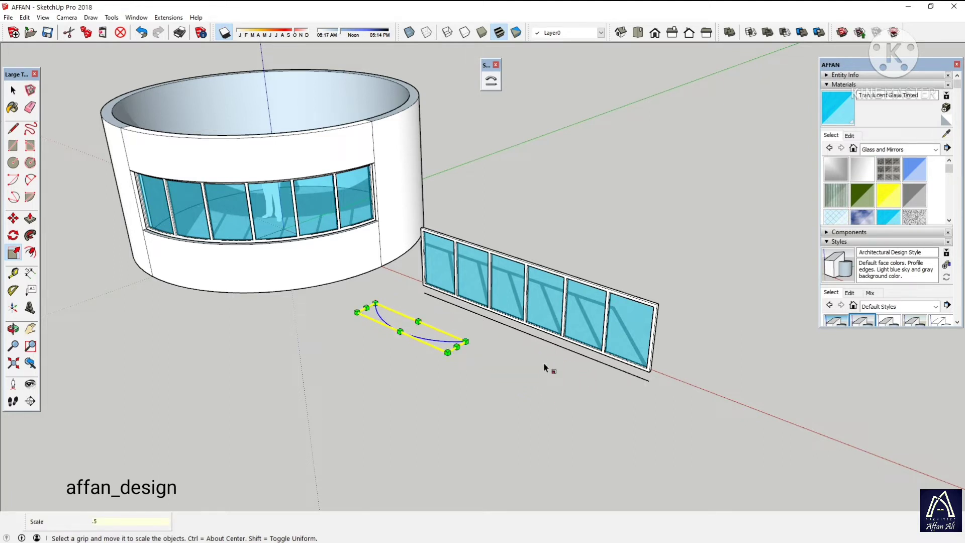
Try placing a Ctrl-move copy of the arc, then undo it
key("m")
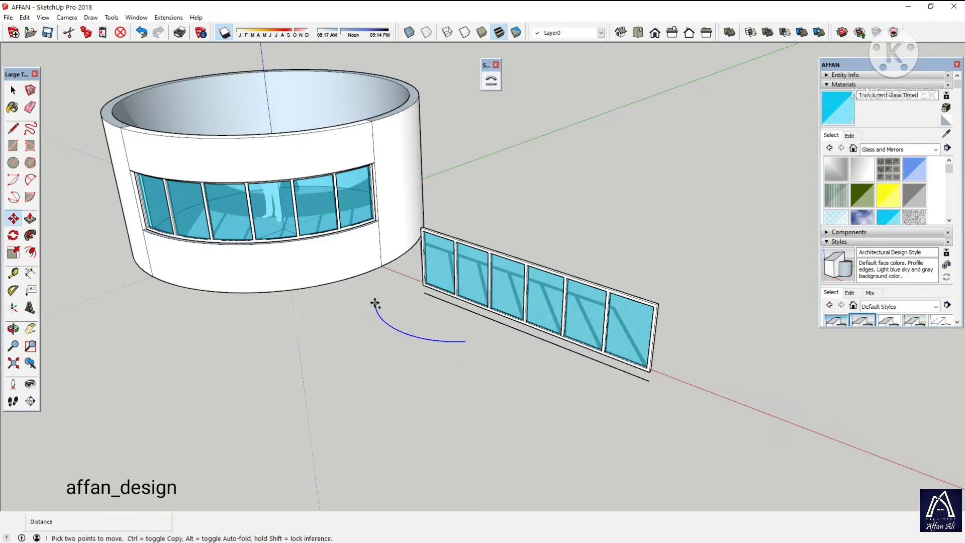
left_click(375, 303)
key("ctrl")
left_click(470, 353)
right_click(469, 353)
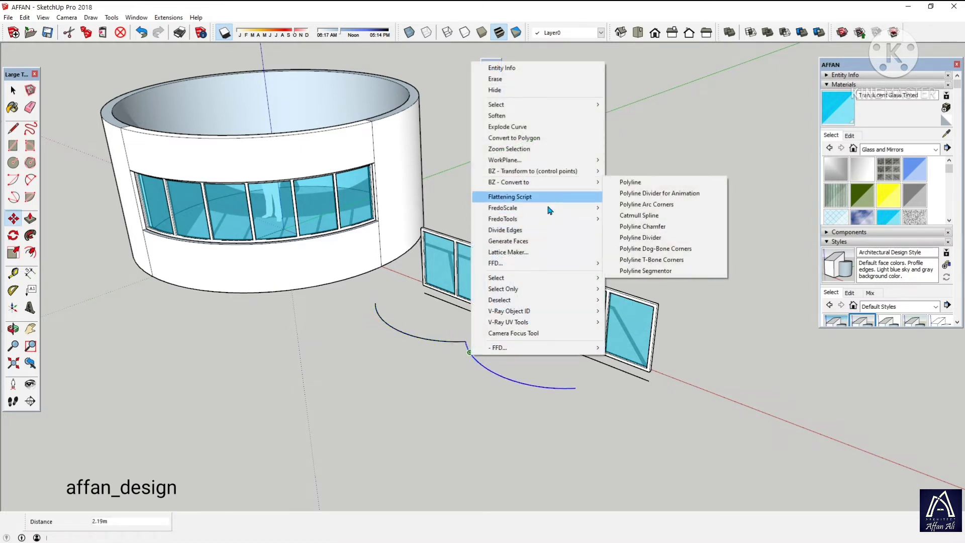
mouse_move(503, 218)
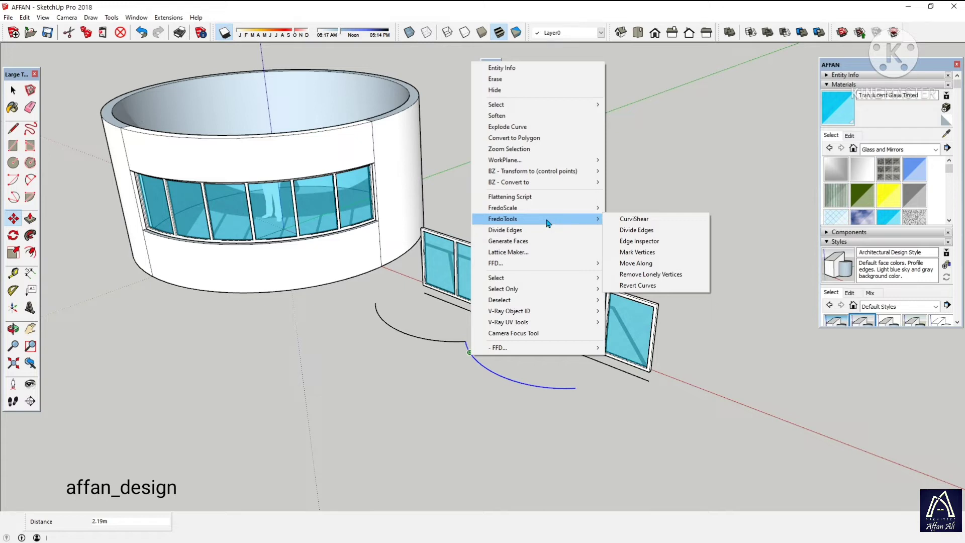
left_click(499, 378)
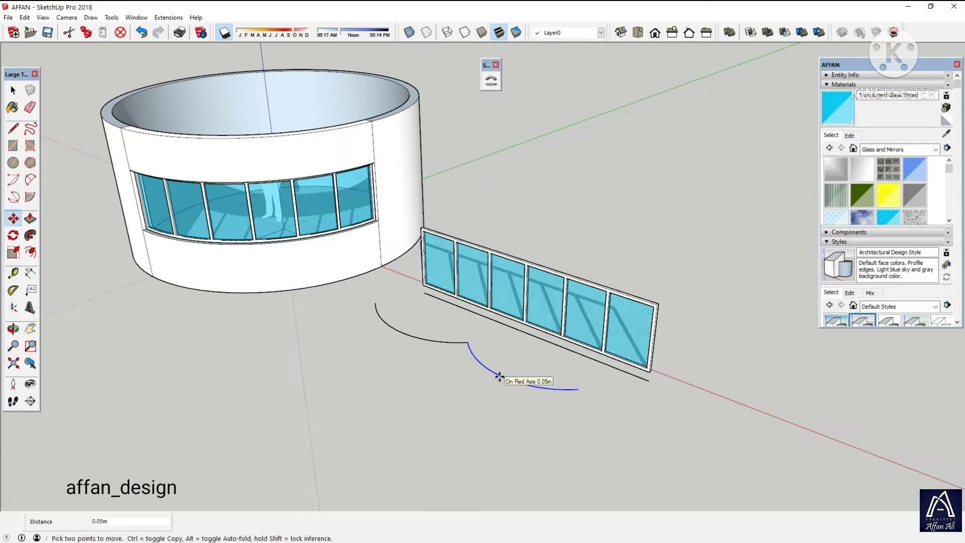
key("ctrl+z")
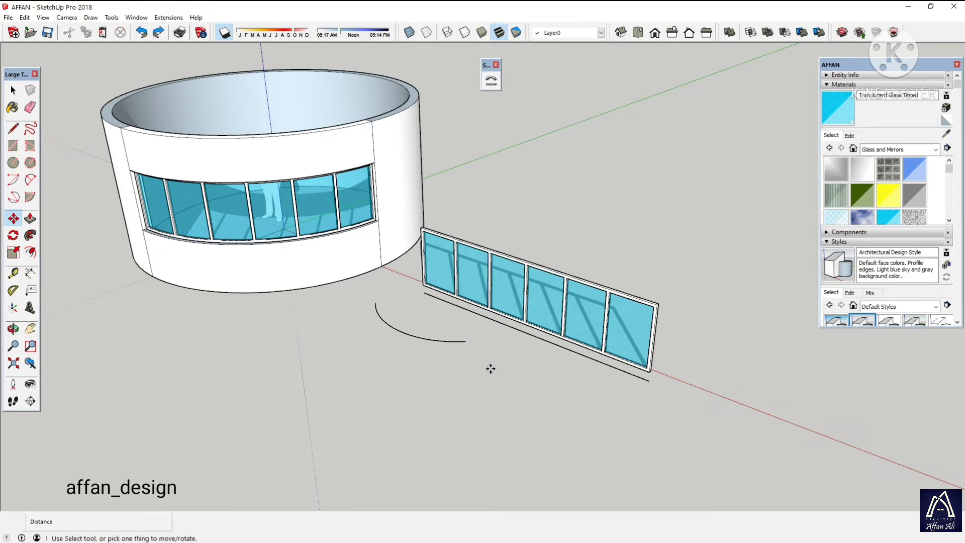
Copy the half-size arc from its end as a second trial, then undo that copy
key("space")
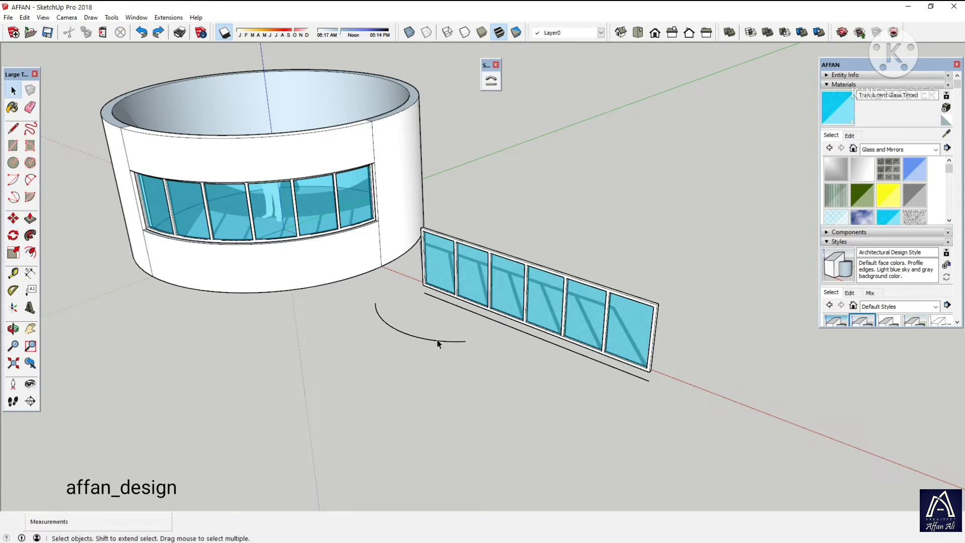
left_click(438, 341)
key("m")
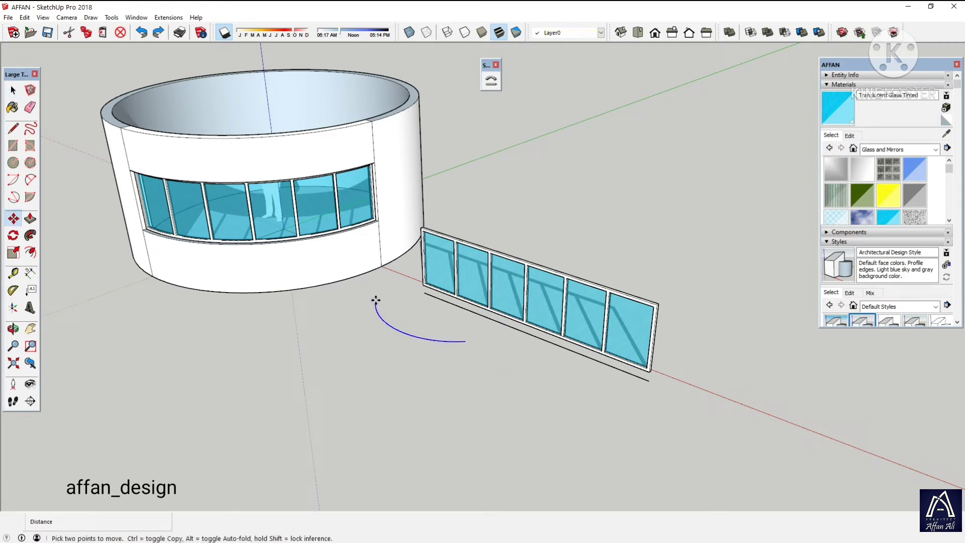
left_click(375, 303)
key("ctrl")
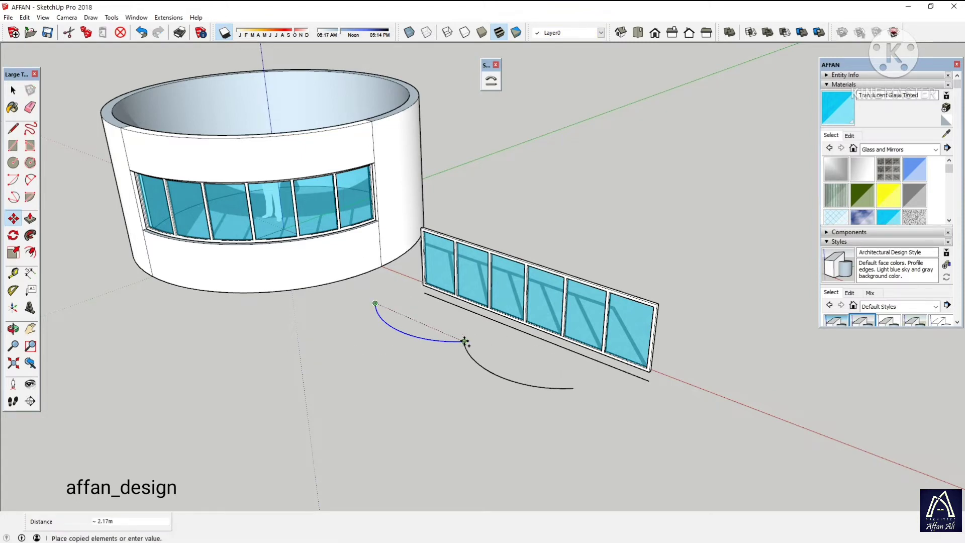
left_click(465, 340)
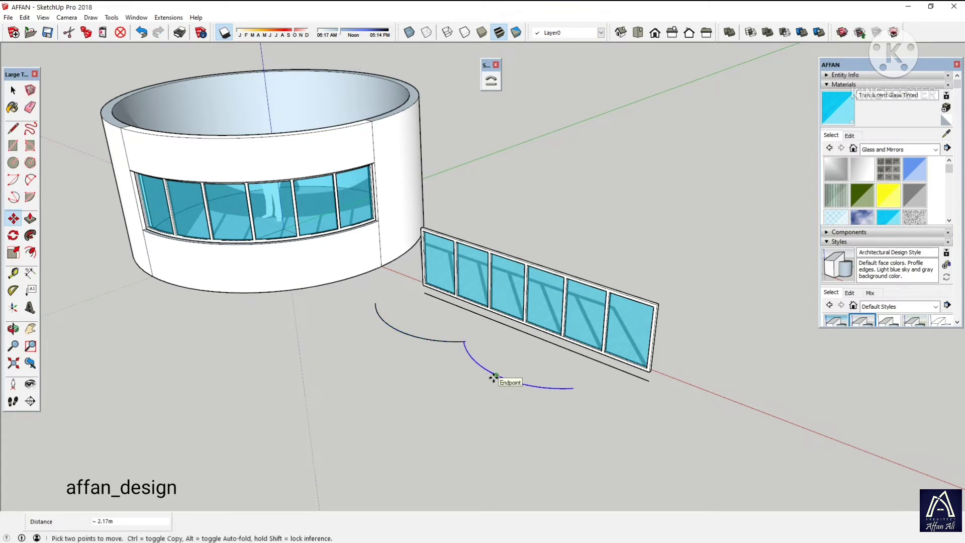
scroll(484, 360, "up", 1)
scroll(481, 359, "up", 2)
key("ctrl+z")
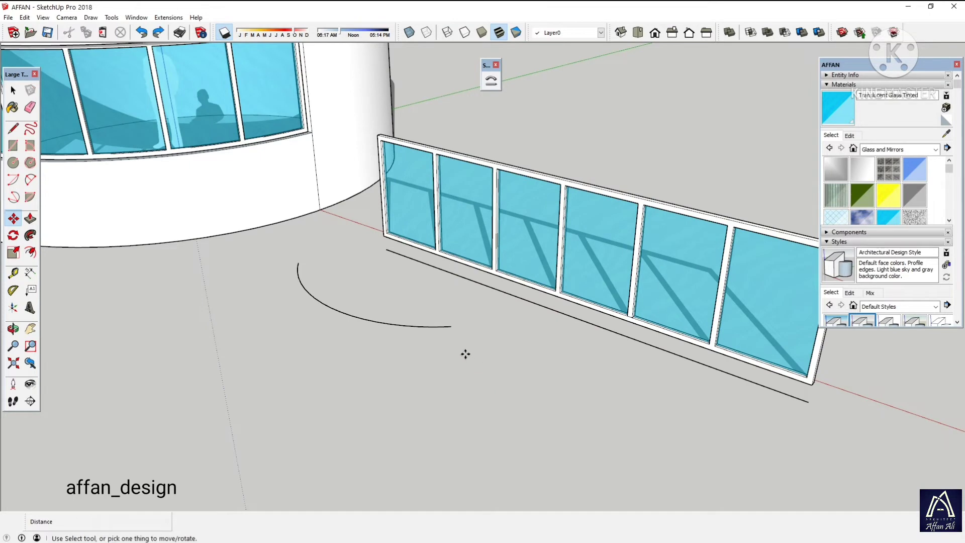
key("space")
Undo the arc's halving, redo the window band change, and reselect the arc
scroll(465, 344, "down", 3)
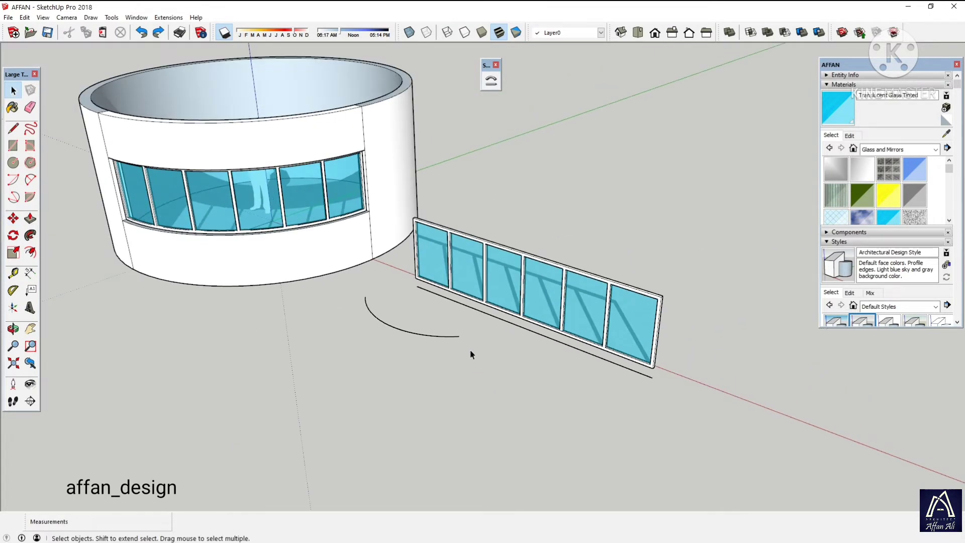
mouse_move(469, 350)
middle_mouse_down()
mouse_move(450, 346)
mouse_move(541, 378)
mouse_move(547, 362)
middle_mouse_up()
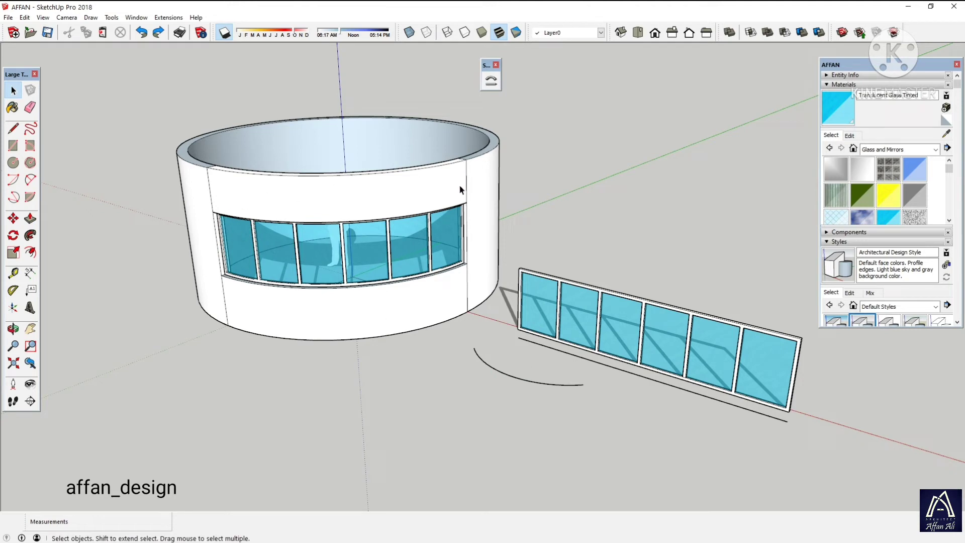
scroll(275, 303, "down", 1)
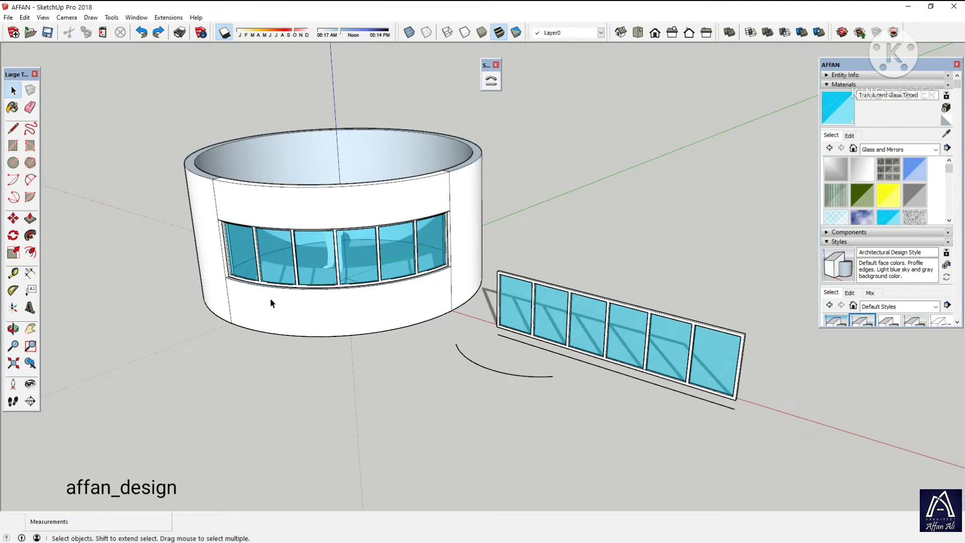
key("ctrl+z")
key("ctrl+z")
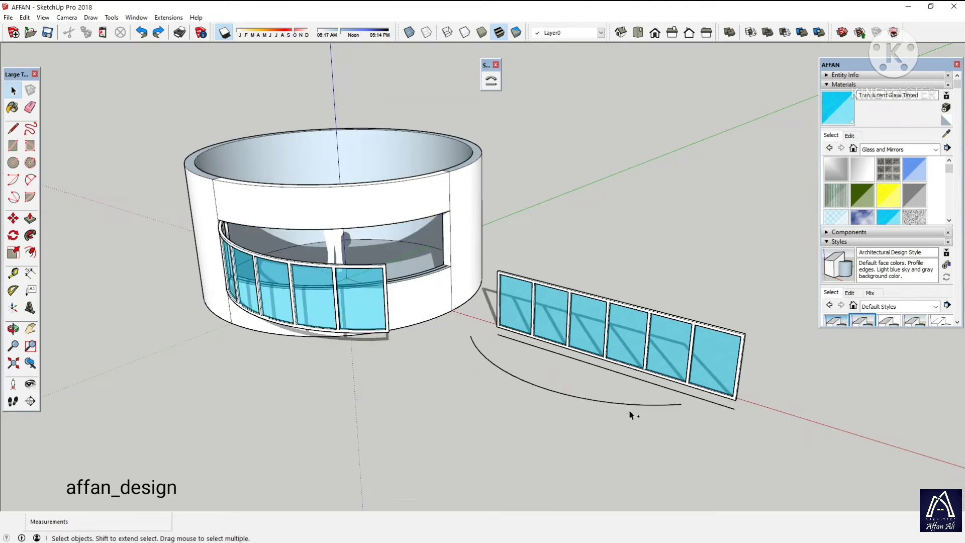
left_click(157, 32)
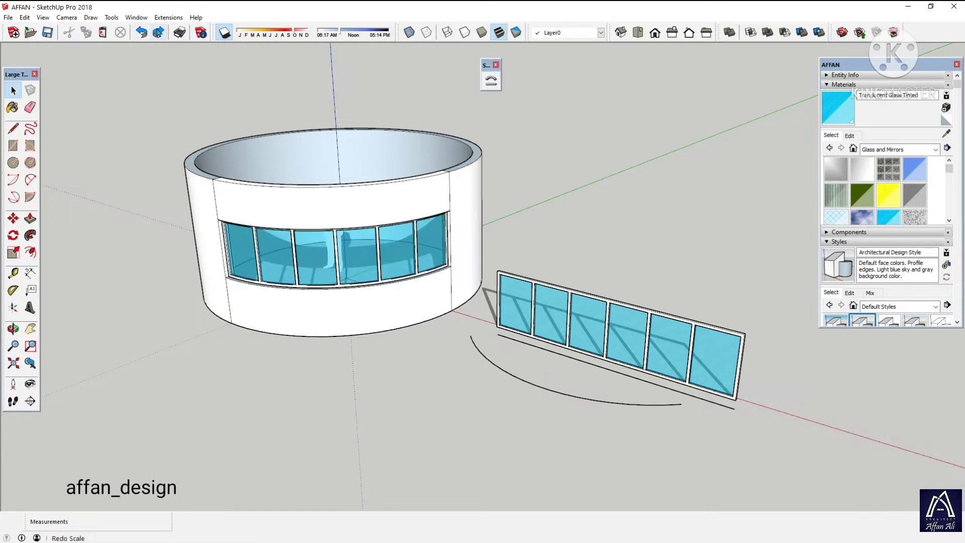
middle_click_drag(381, 368, 401, 372)
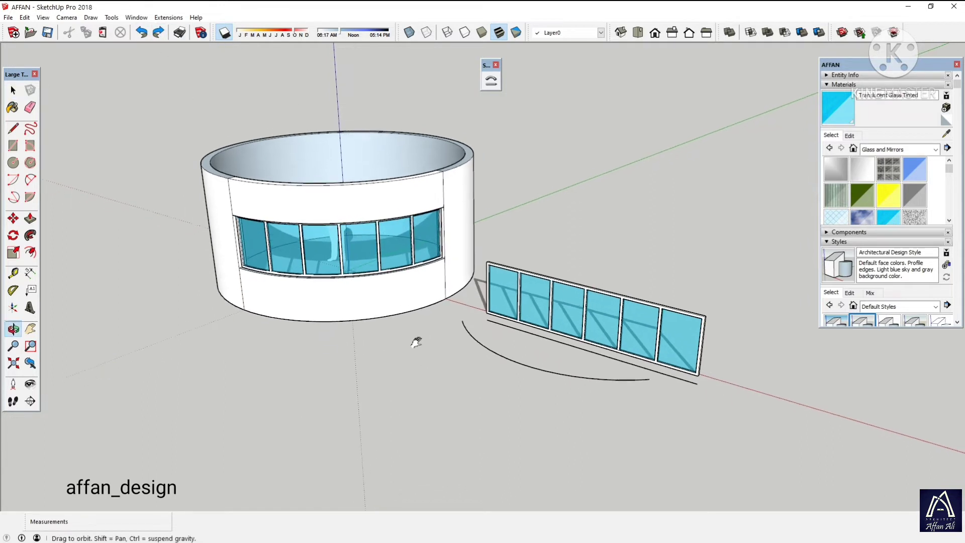
key("space")
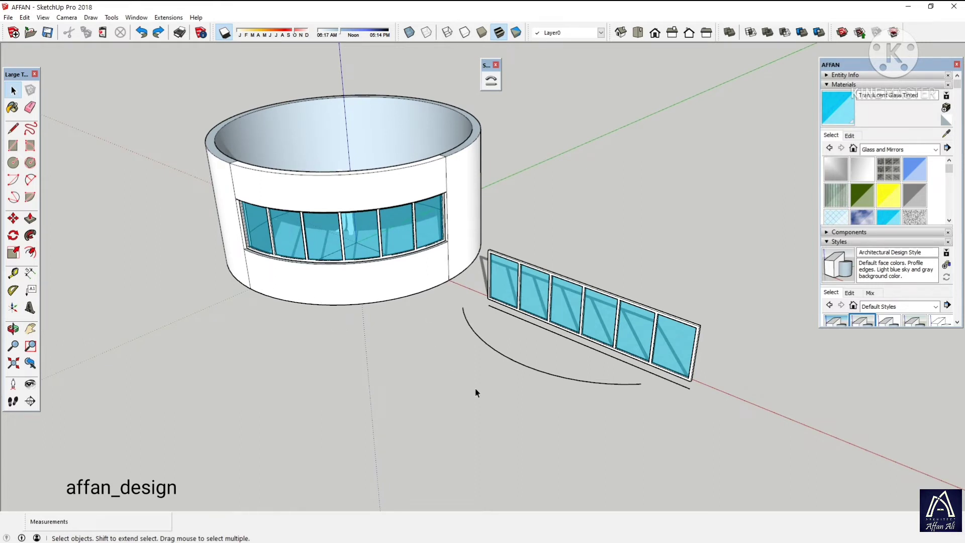
middle_click_drag(576, 389, 380, 279)
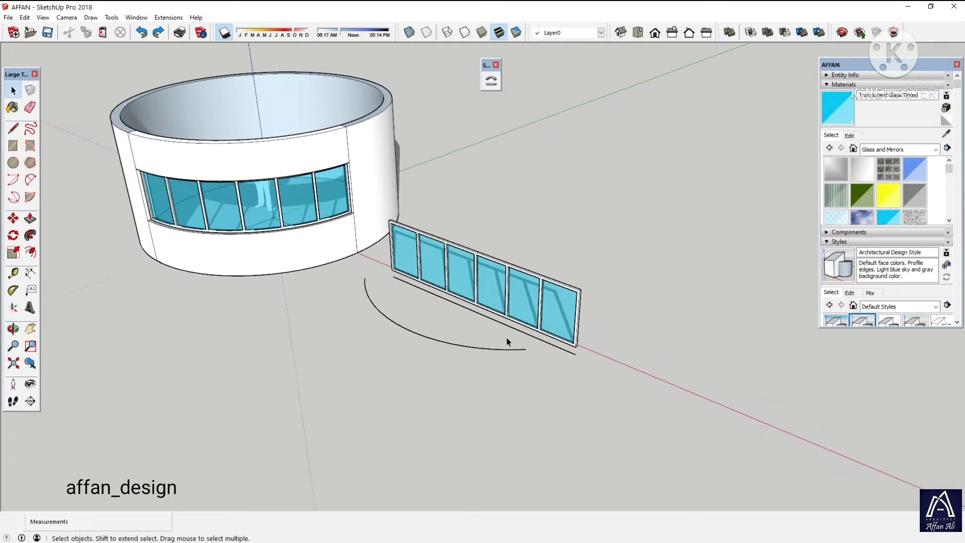
middle_click_drag(494, 384, 414, 305)
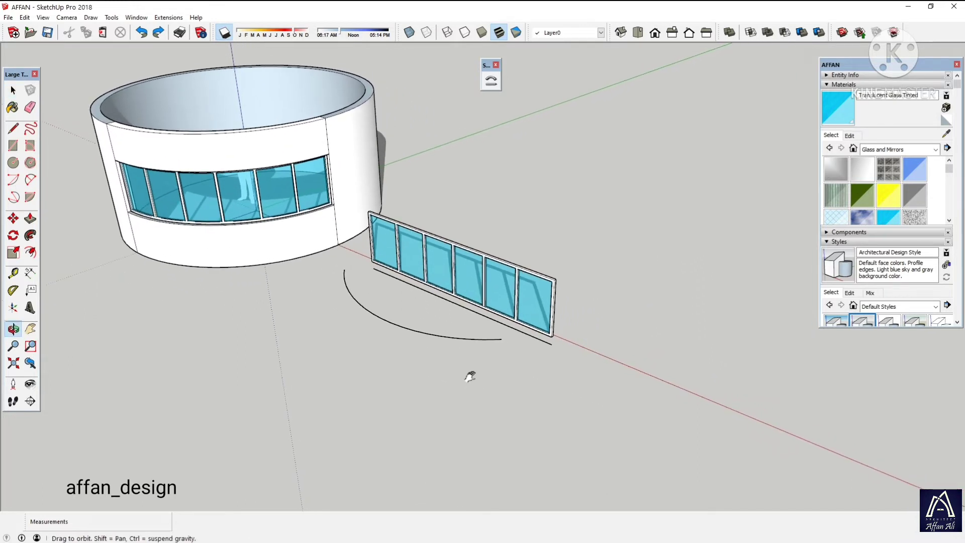
left_click(406, 327)
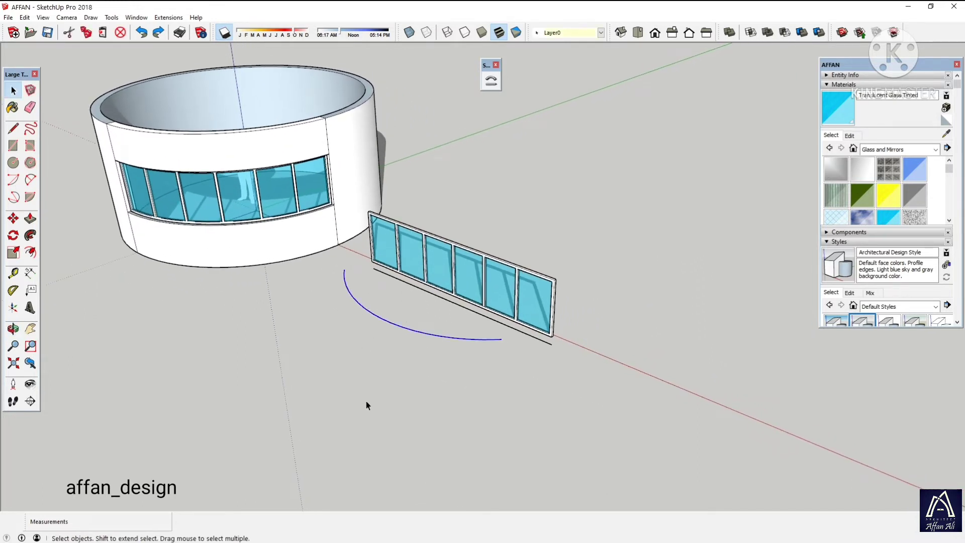
Copy the arc, mirror the copy, and join it to the original to form an S-curve
key("m")
key("ctrl")
left_click(330, 308)
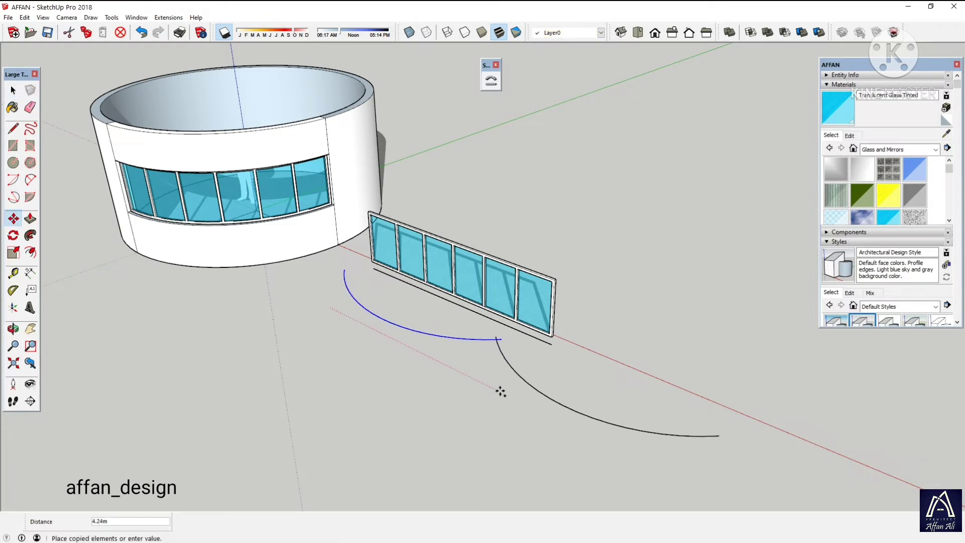
left_click(523, 398)
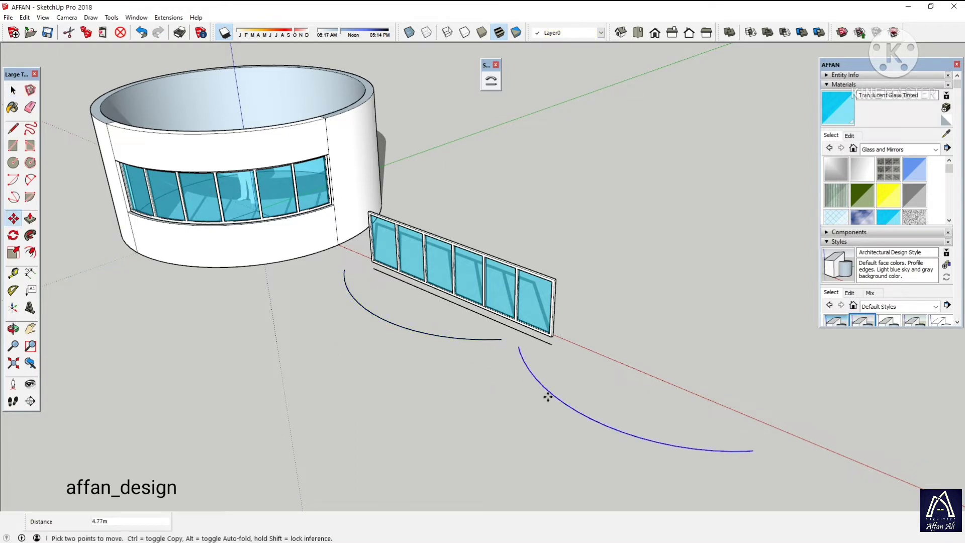
key("s")
left_click_drag(610, 406, 619, 392)
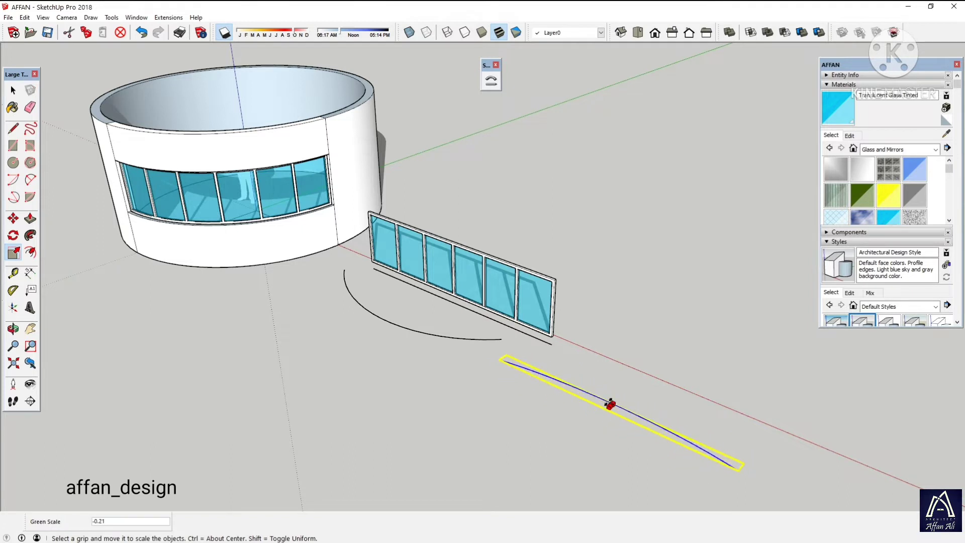
key("m")
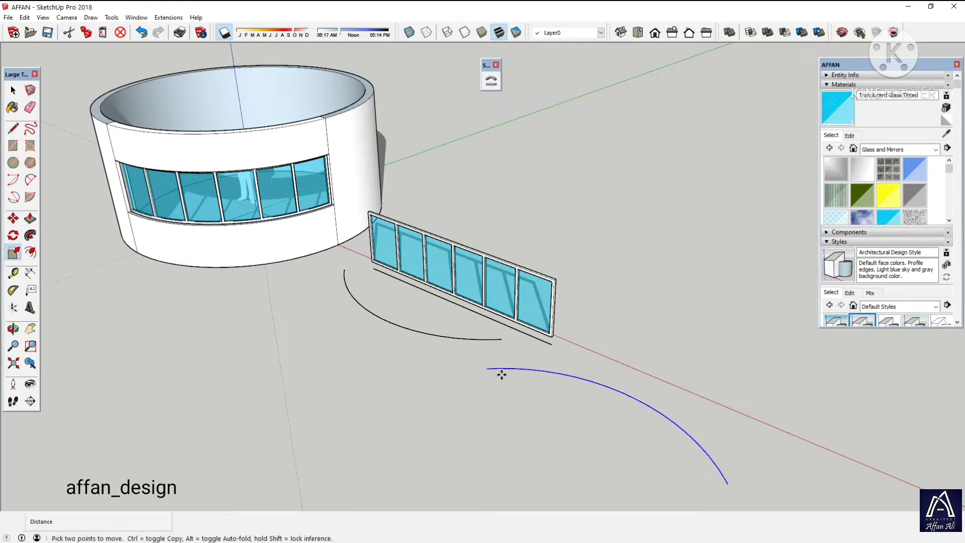
left_click(487, 369)
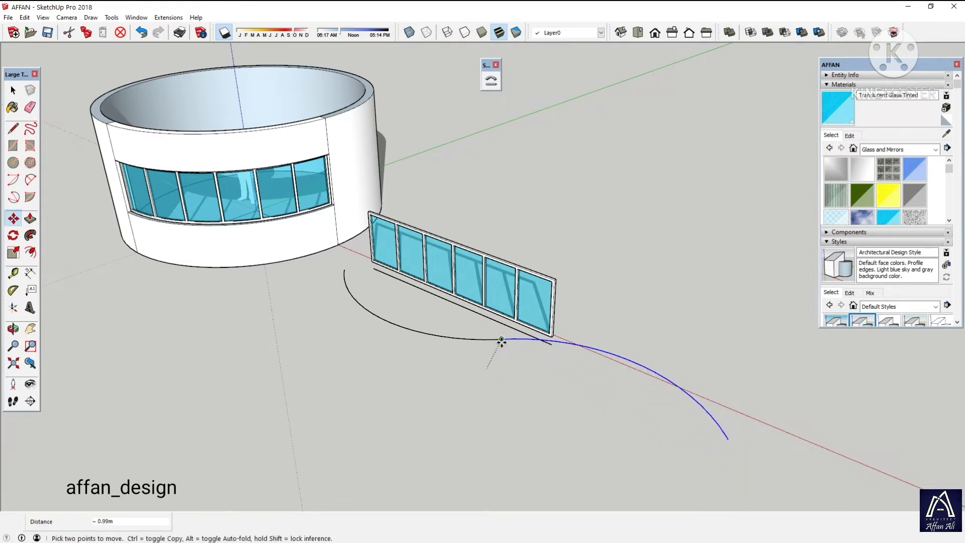
left_click(502, 339)
mouse_move(488, 360)
middle_mouse_down()
mouse_move(469, 390)
mouse_move(443, 390)
mouse_move(493, 370)
middle_mouse_up()
key("space")
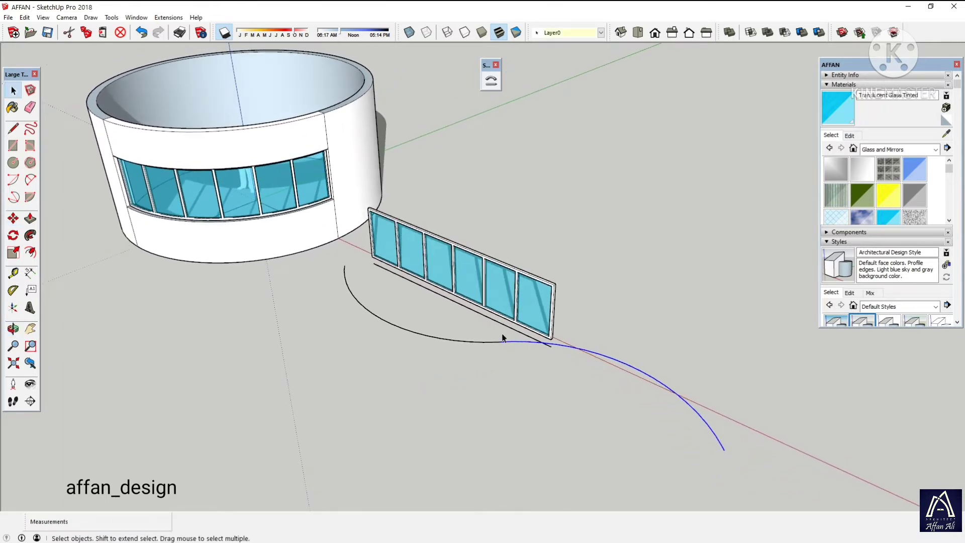
Move the S-curve 1.20 m along the green axis away from the glass panel
key("m")
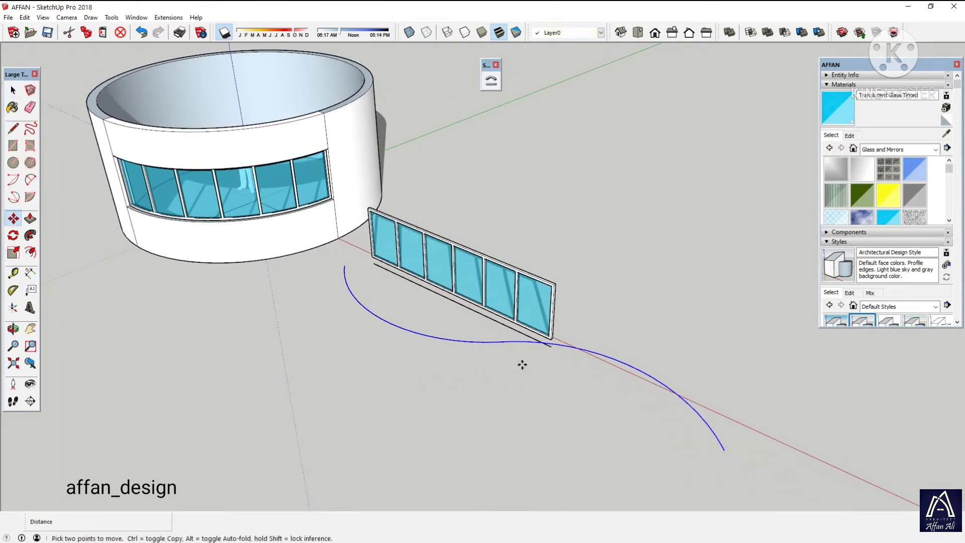
left_click(522, 364)
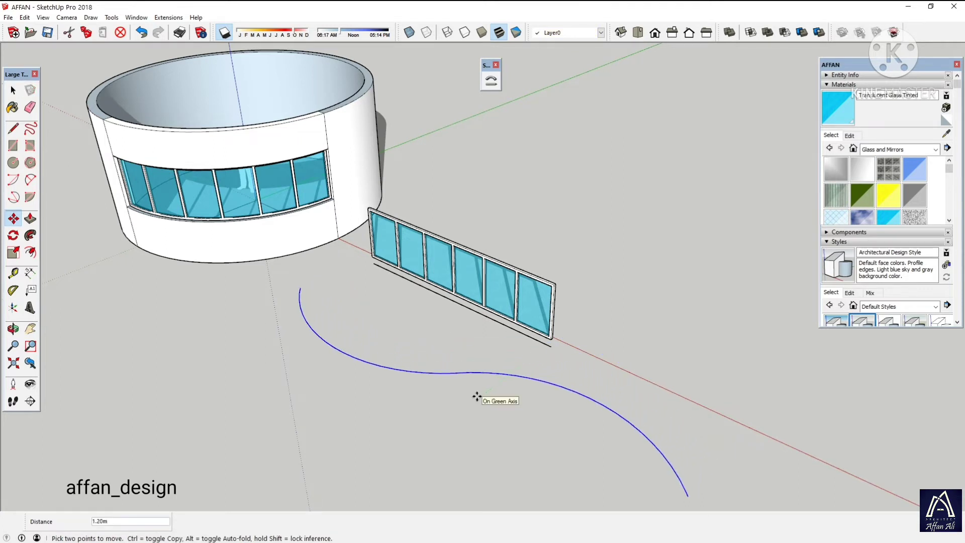
scroll(502, 387, "down", 3)
mouse_move(515, 377)
middle_mouse_down()
mouse_move(551, 334)
mouse_move(528, 348)
middle_mouse_up()
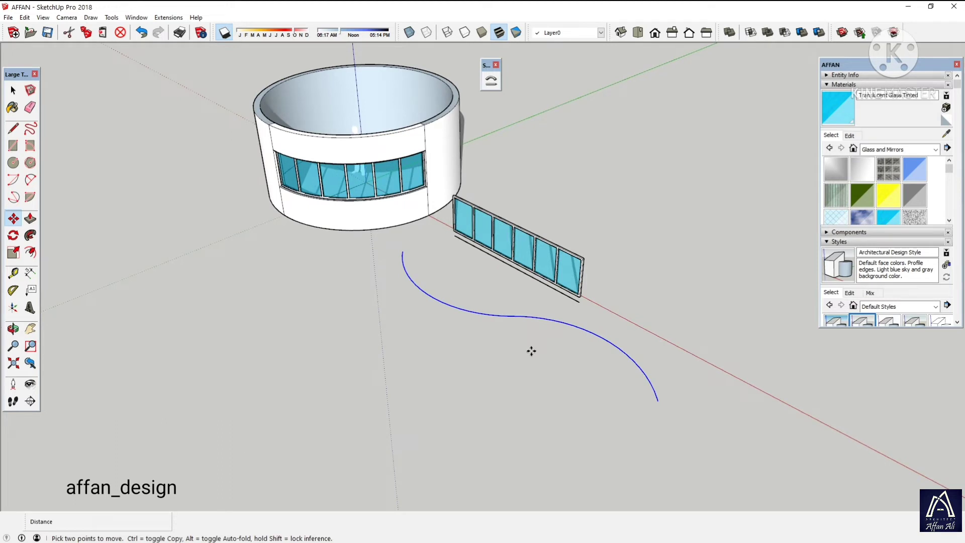
Offset the S-curve 0.1 m to one side, after a failed zero-distance attempt
key("f")
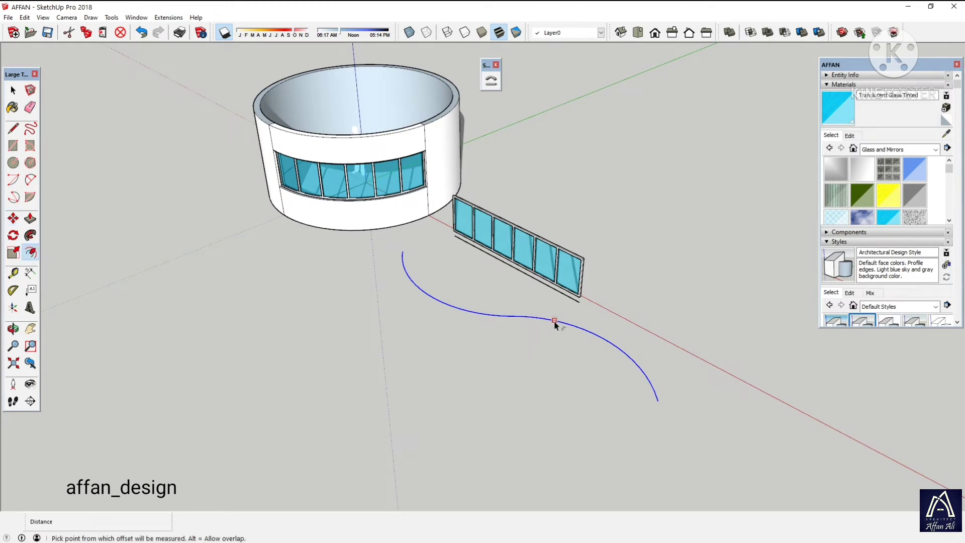
key("ctrl+z")
left_click(555, 321)
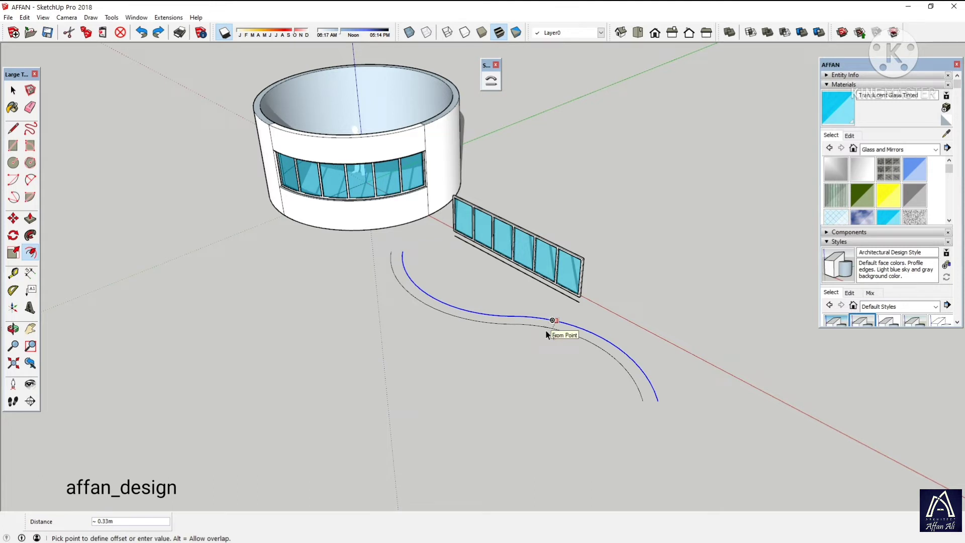
key("Return")
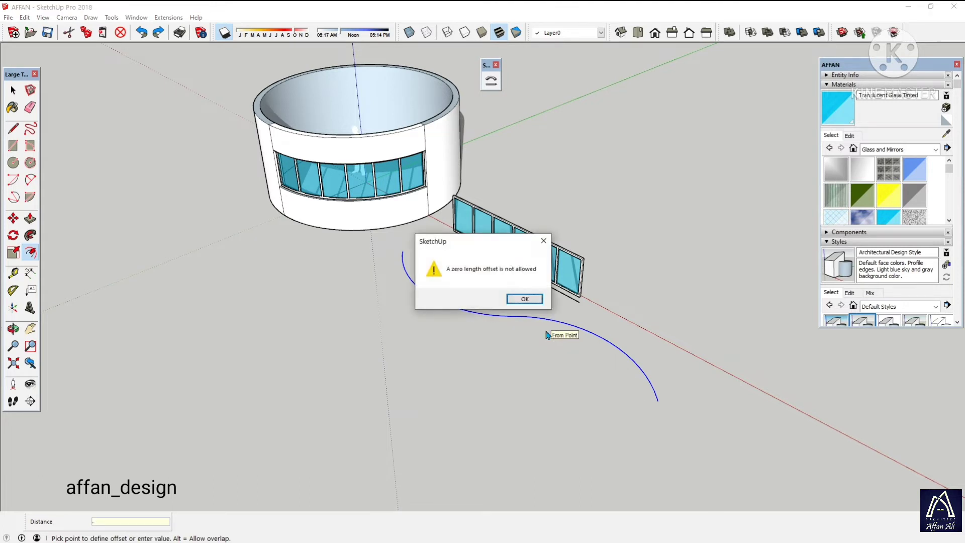
key("Return")
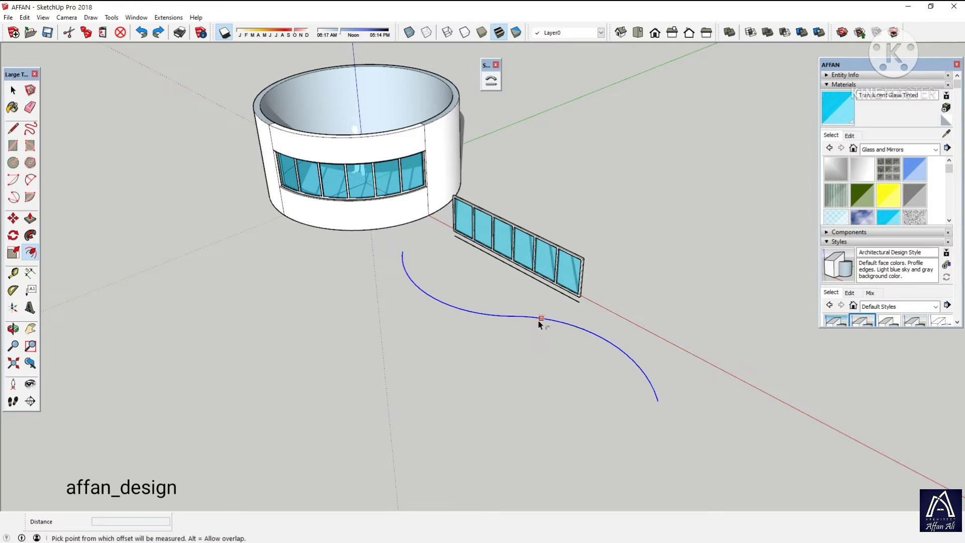
left_click(539, 323)
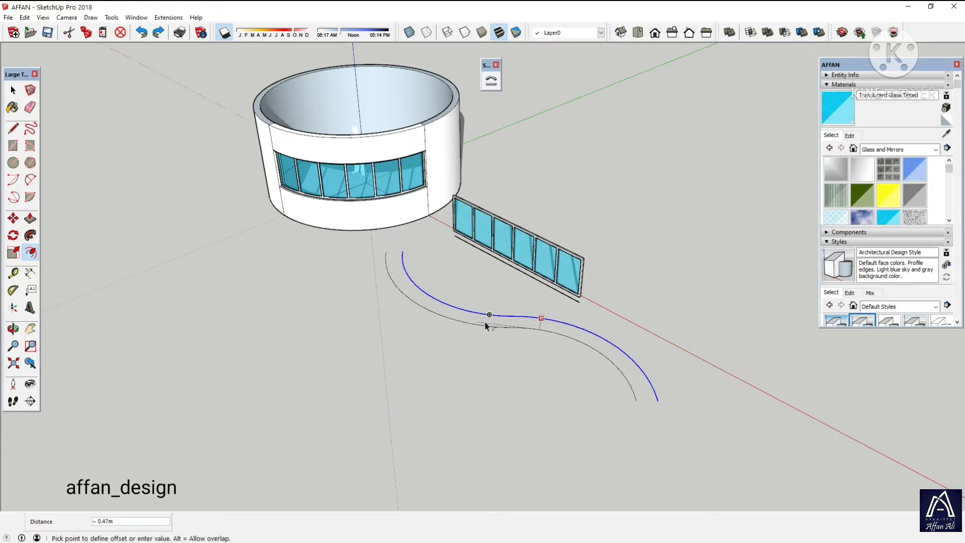
scroll(527, 324, "up", 3)
mouse_move(571, 325)
middle_mouse_down()
mouse_move(517, 316)
mouse_move(453, 339)
middle_mouse_up()
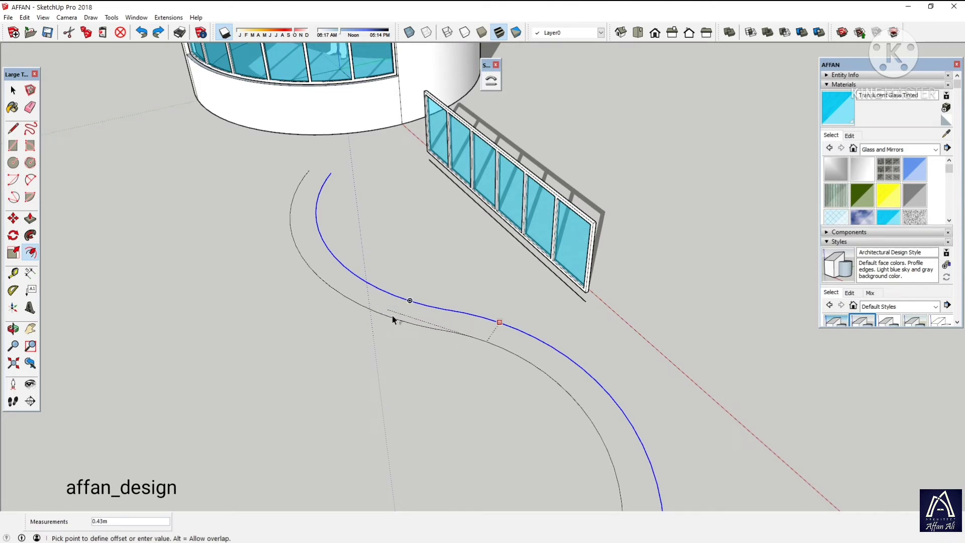
type(".1")
key("Return")
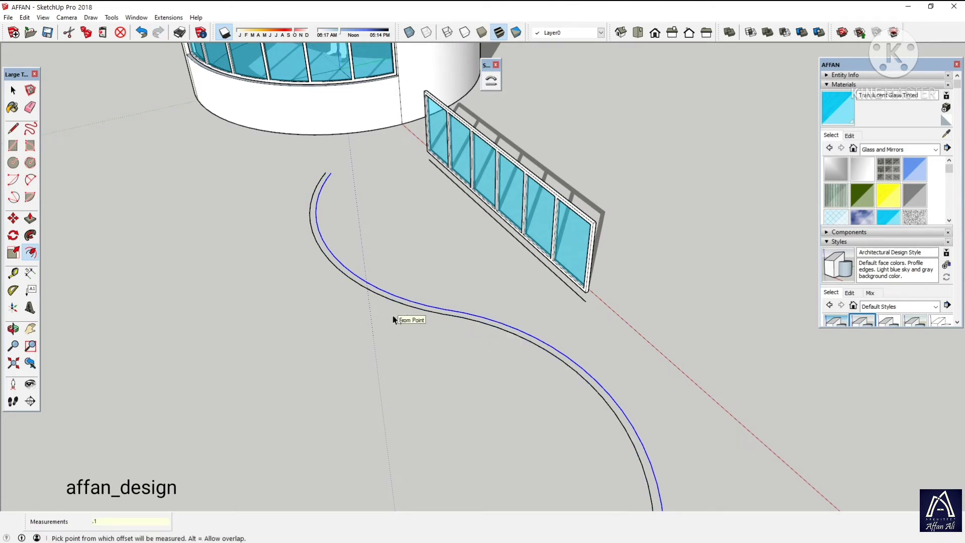
key("space")
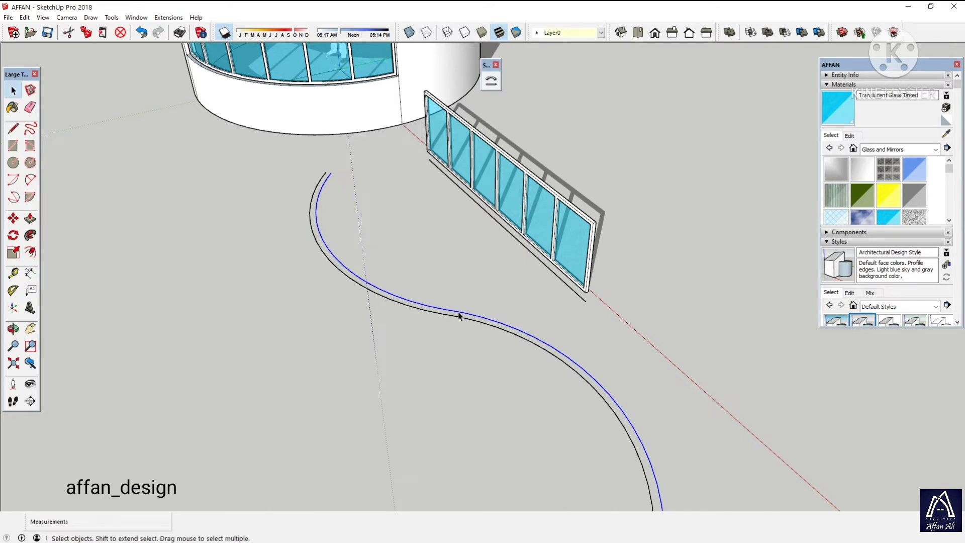
Offset the curve 0.1 m to the other side and start erasing the original middle curve
key("f")
left_click(458, 311)
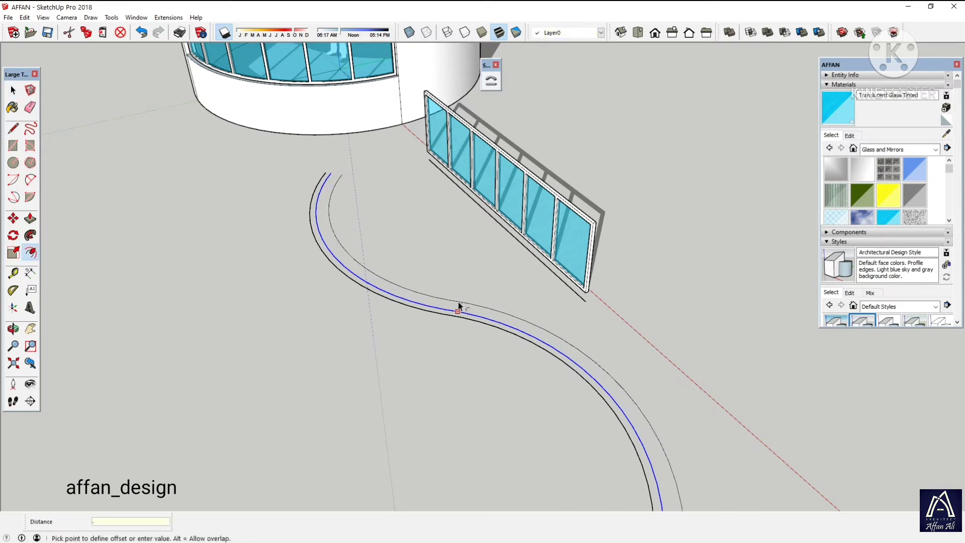
type("1")
key("Return")
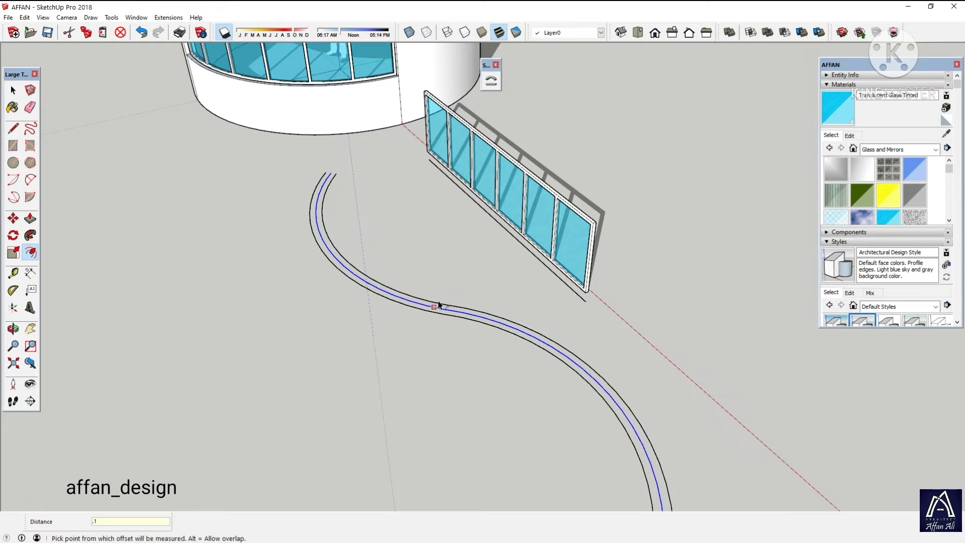
key("e")
left_click(441, 307)
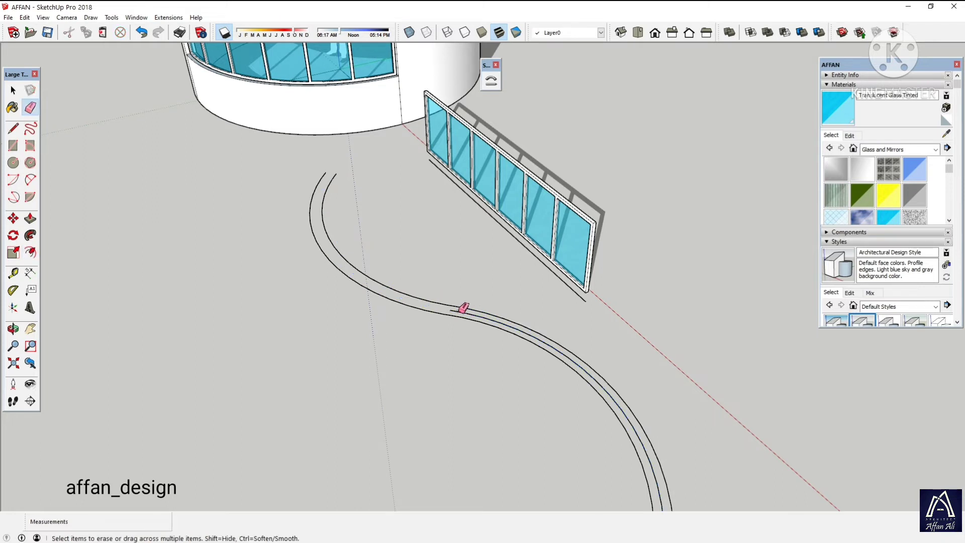
Erase the rest of the middle curve and draw lines closing both ends of the strip
left_click(457, 306)
mouse_move(456, 307)
middle_mouse_down()
mouse_move(500, 362)
mouse_move(498, 339)
middle_mouse_up()
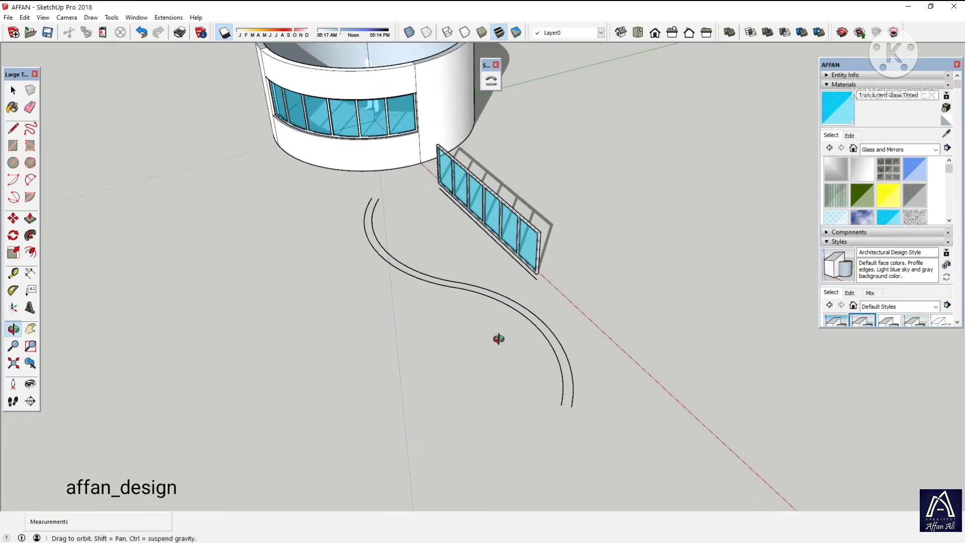
key("l")
left_click(561, 404)
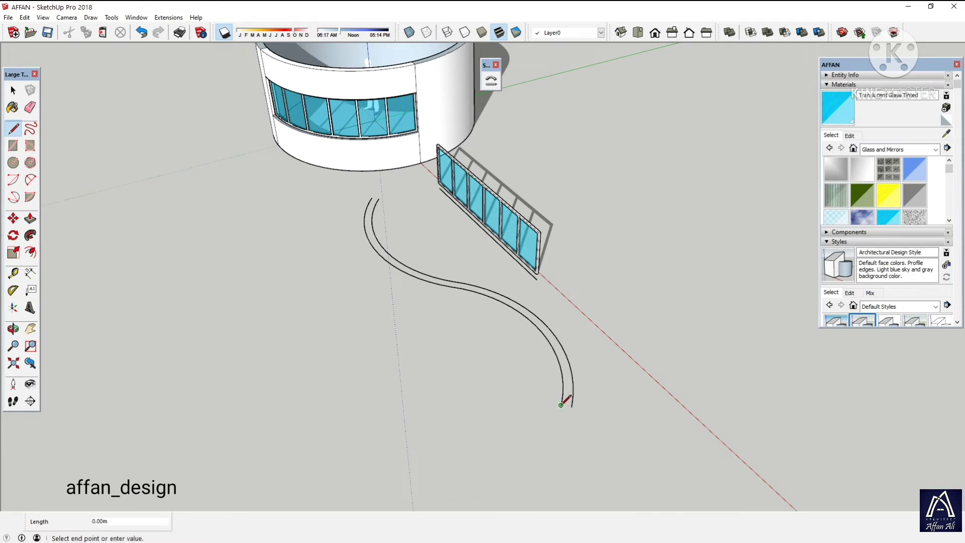
left_click(571, 407)
key("Escape")
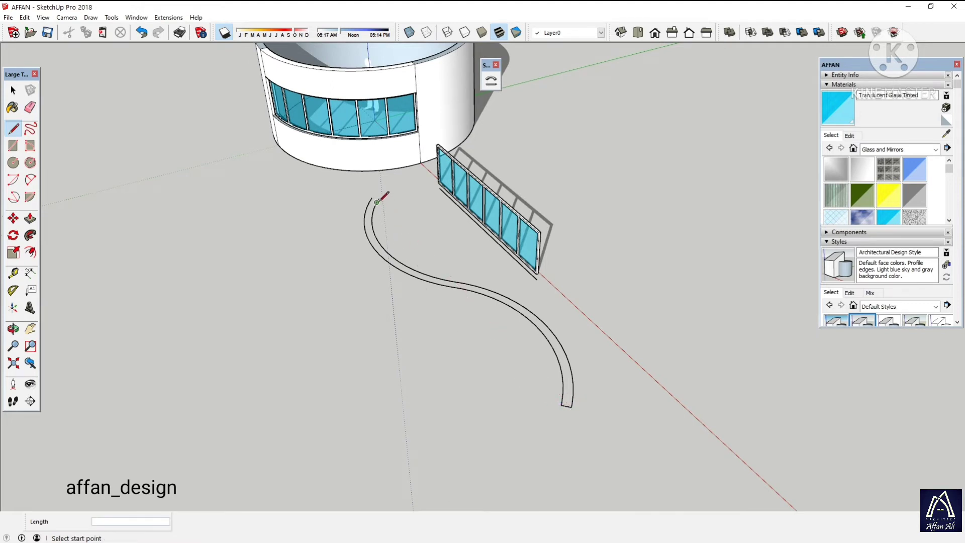
left_click(379, 198)
mouse_move(379, 280)
middle_mouse_down()
mouse_move(373, 345)
mouse_move(519, 325)
mouse_move(482, 315)
middle_mouse_up()
Push/Pull the strip face up 1 m into a wall, undoing an accidental 100 m pull
key("p")
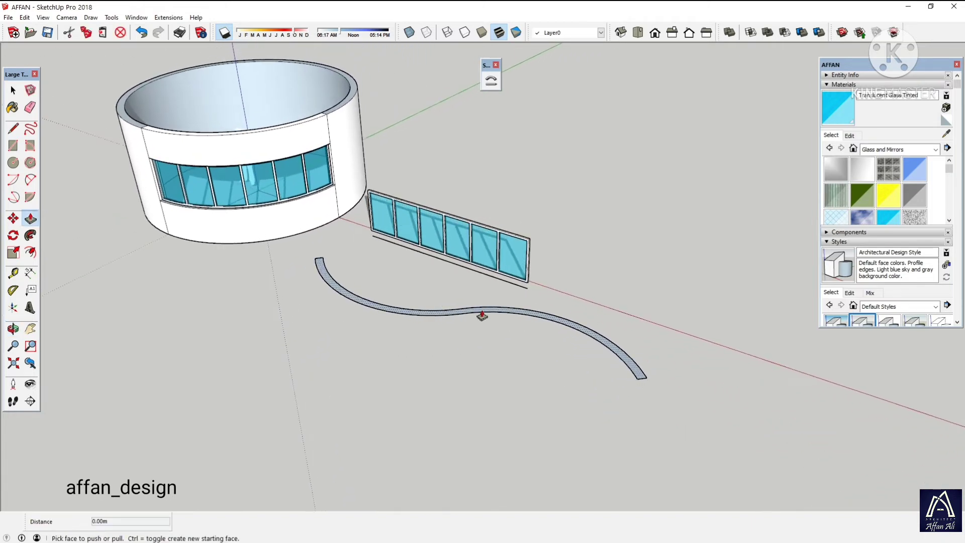
left_click(482, 315)
type("100")
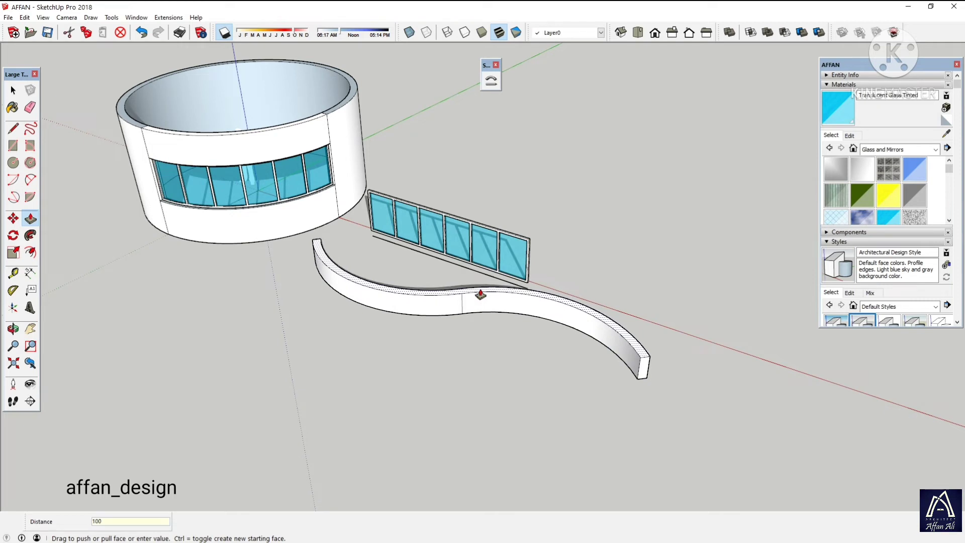
key("Return")
key("ctrl+z")
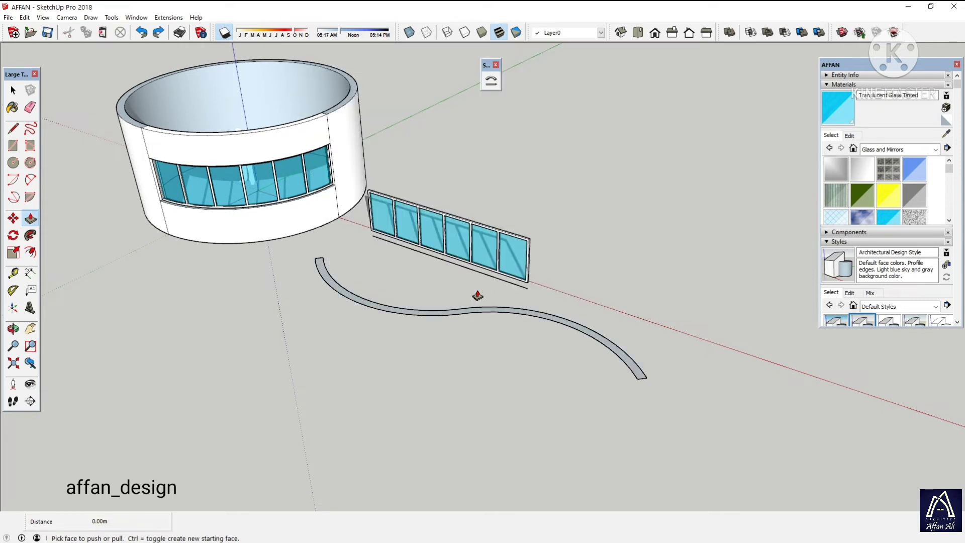
left_click(502, 314)
type("1")
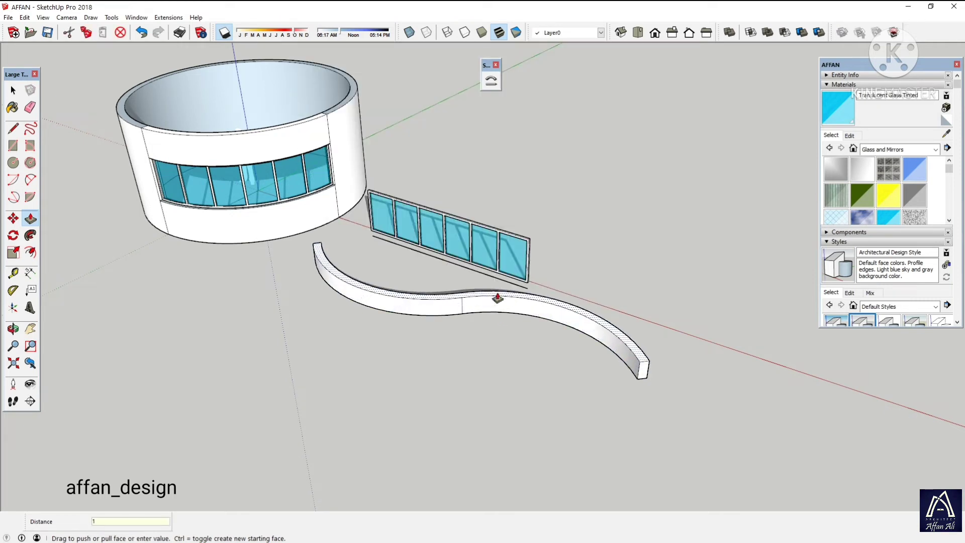
key("Return")
key("space")
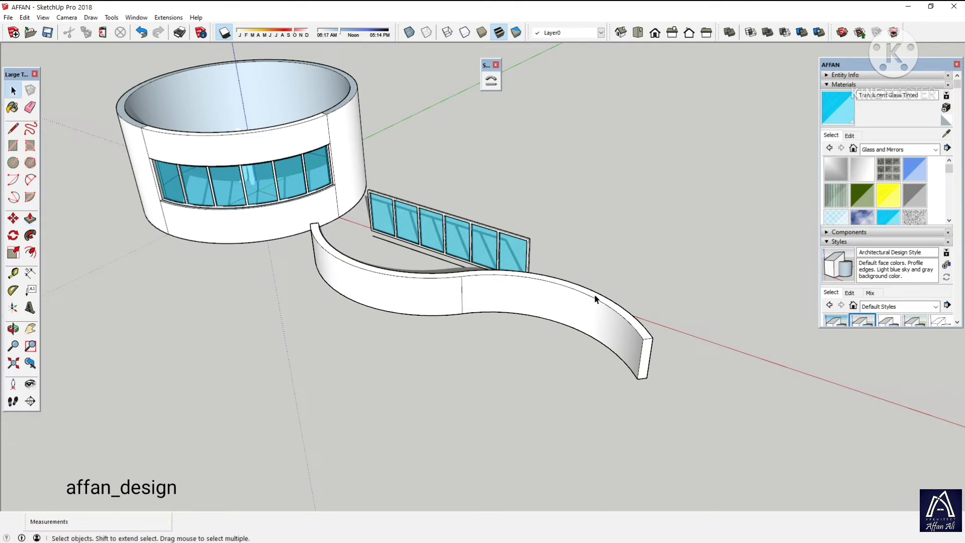
Copy the wall's top face 1.2 m up the blue axis
left_click(595, 299)
key("m")
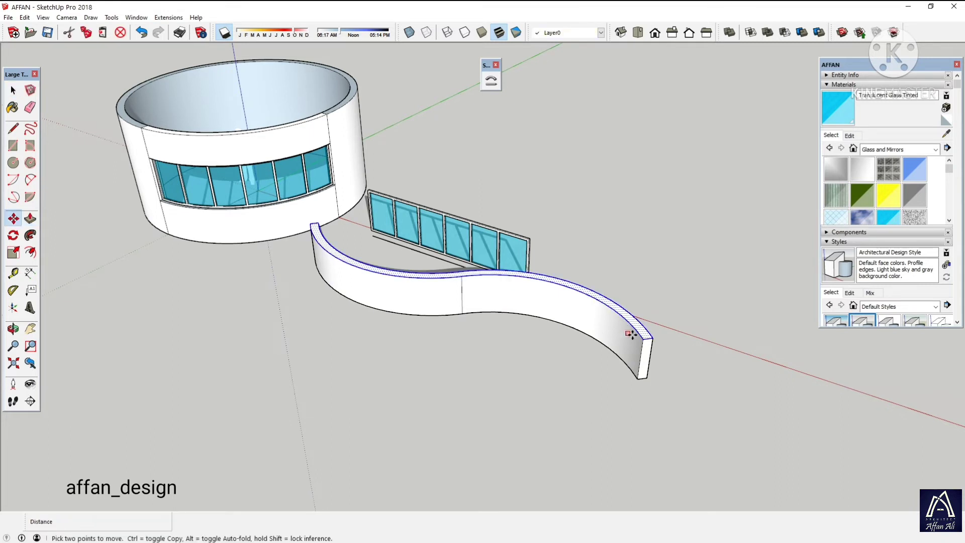
left_click(644, 339)
key("ctrl")
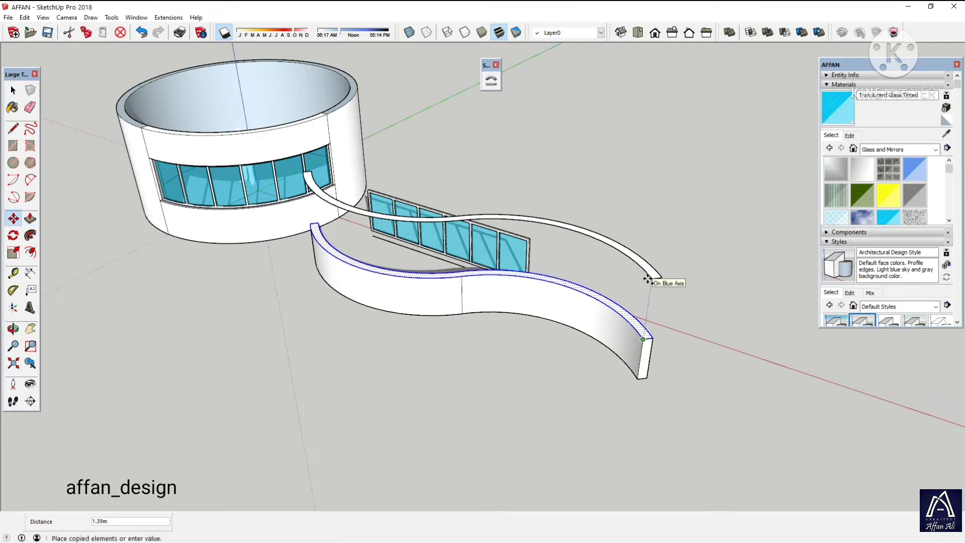
type("1.2")
key("Return")
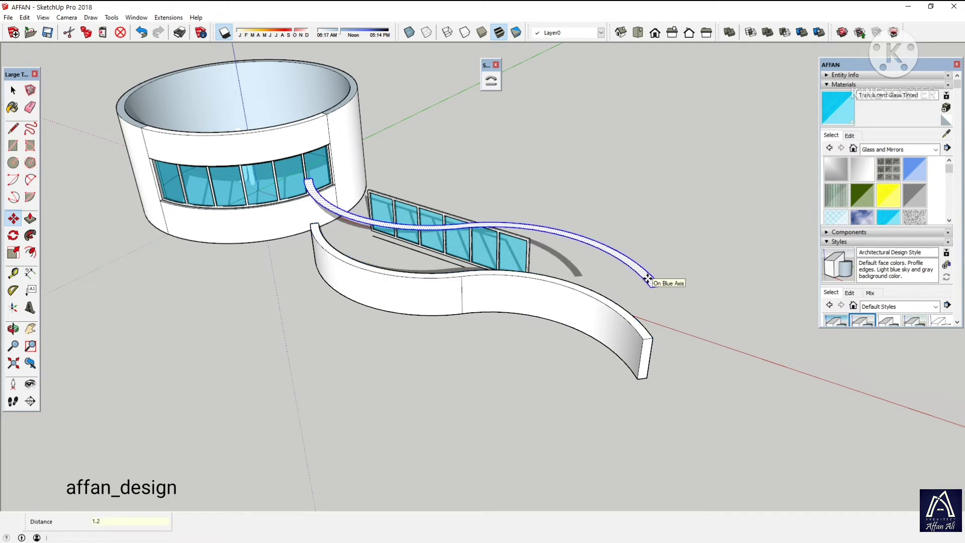
Push/Pull the copied face into a thin band about 0.8 m deep
key("p")
left_click(648, 279)
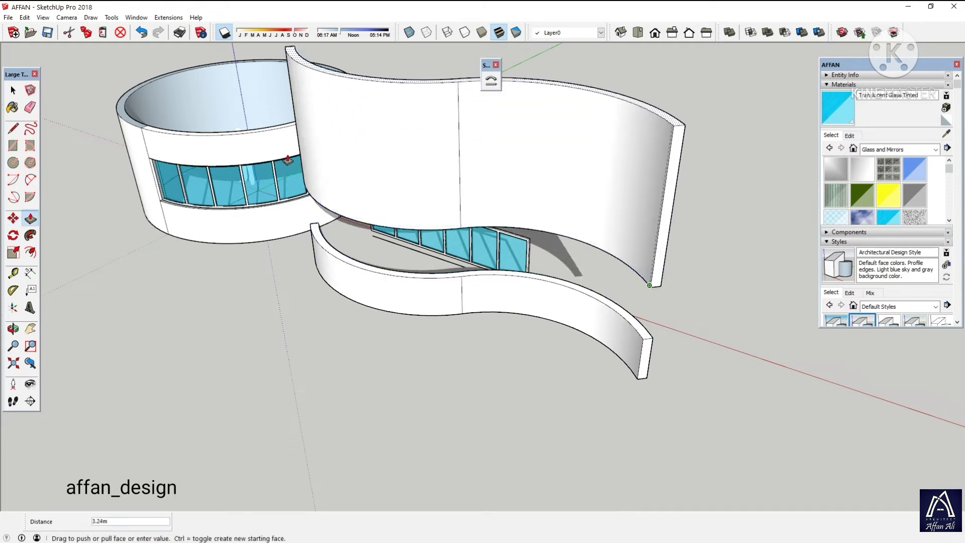
left_click(261, 141)
mouse_move(561, 341)
middle_mouse_down()
mouse_move(535, 346)
mouse_move(537, 261)
middle_mouse_up()
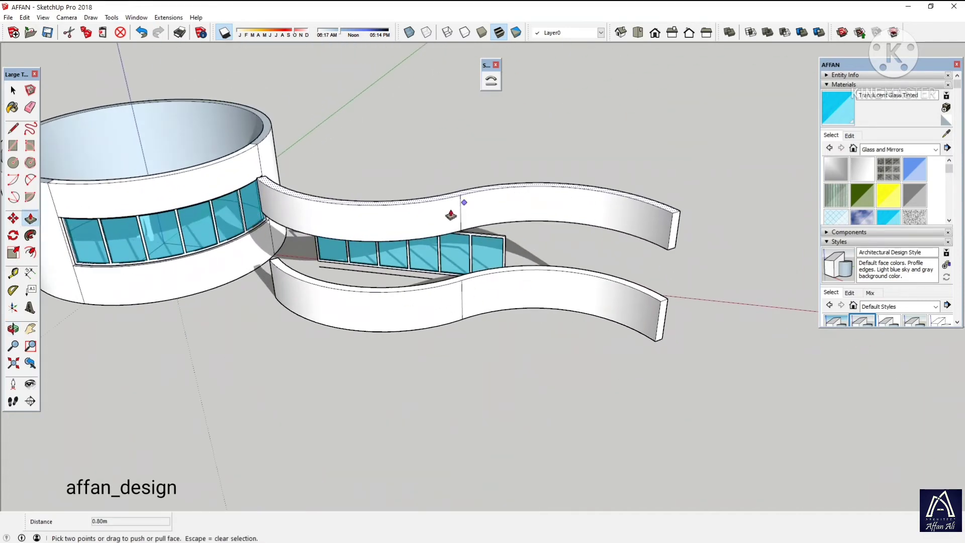
mouse_move(253, 244)
middle_mouse_down()
mouse_move(437, 295)
mouse_move(420, 373)
mouse_move(162, 288)
mouse_move(201, 298)
mouse_move(322, 265)
middle_mouse_up()
Move the glass window panel out onto open ground in front of the walls
key("space")
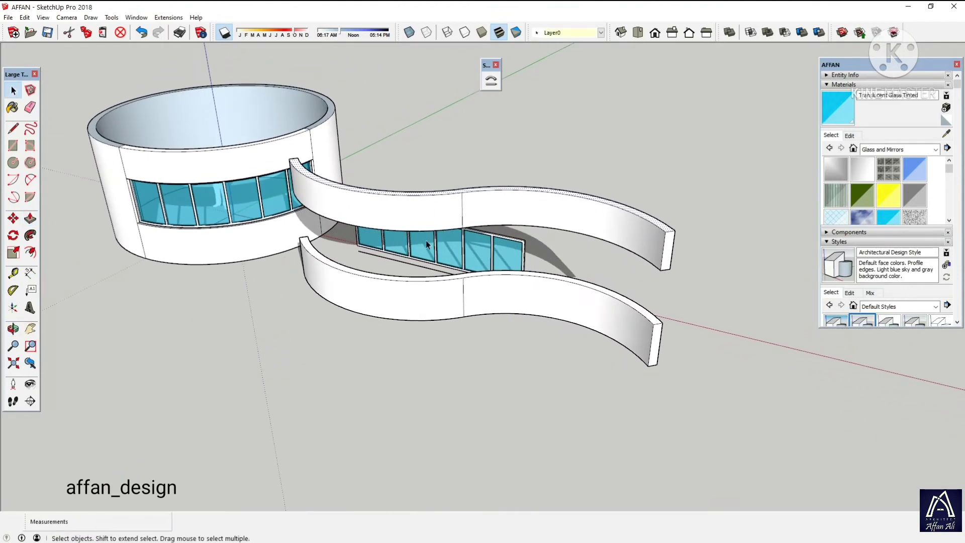
left_click(435, 242)
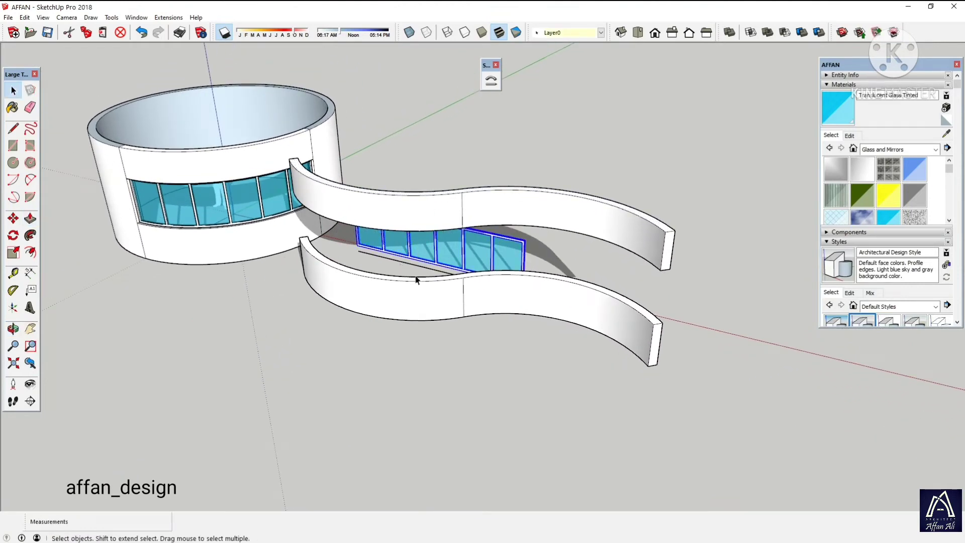
key("m")
left_click(472, 327)
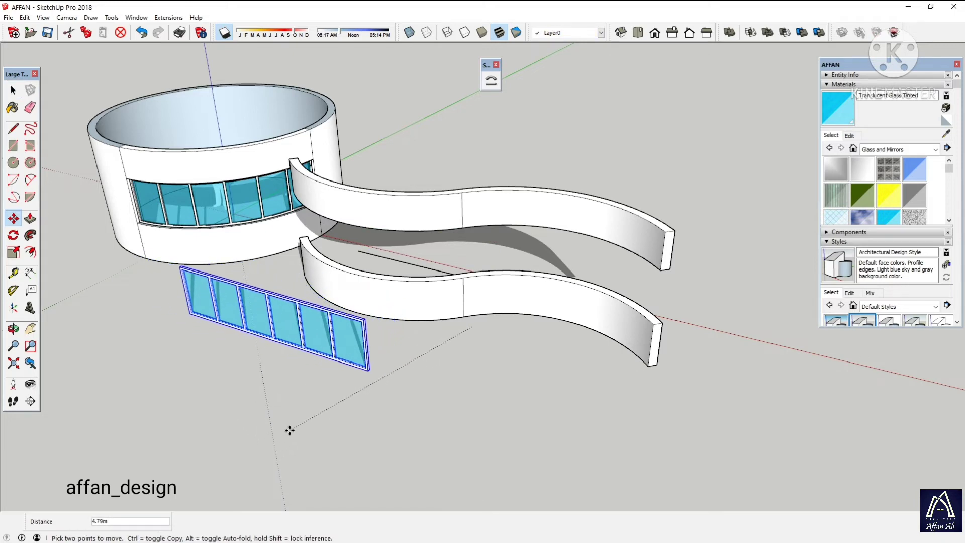
scroll(316, 406, "down", 2)
middle_click_drag(316, 406, 377, 334, "shift")
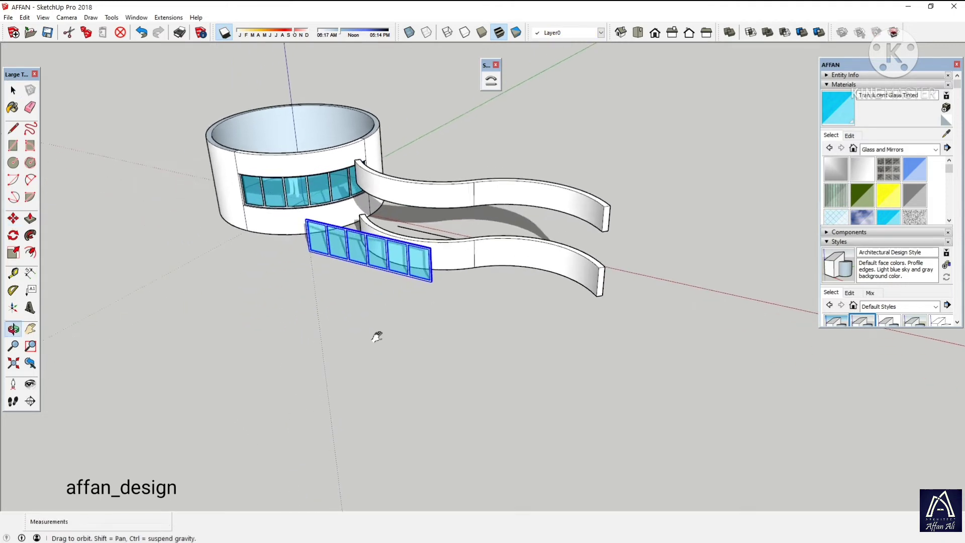
left_click(381, 379)
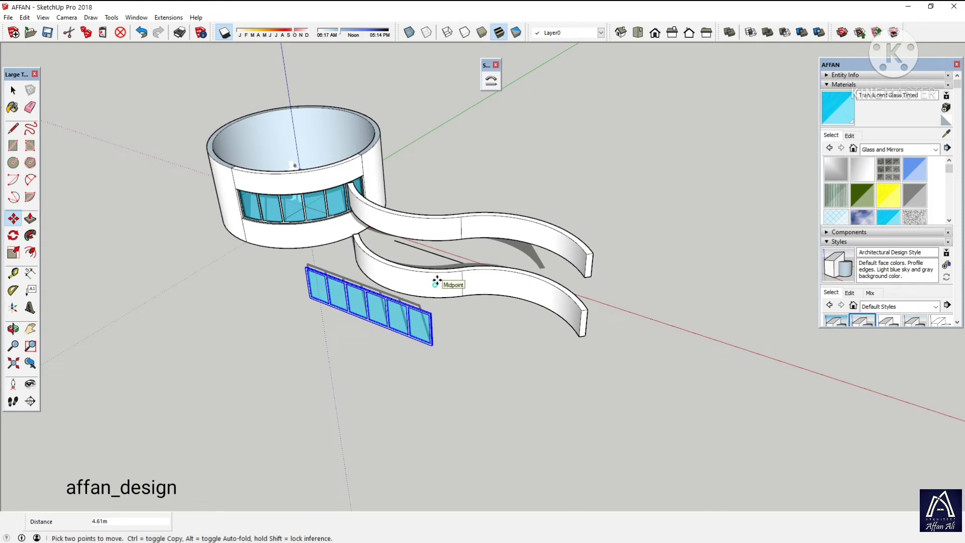
scroll(410, 286, "up", 3)
key("space")
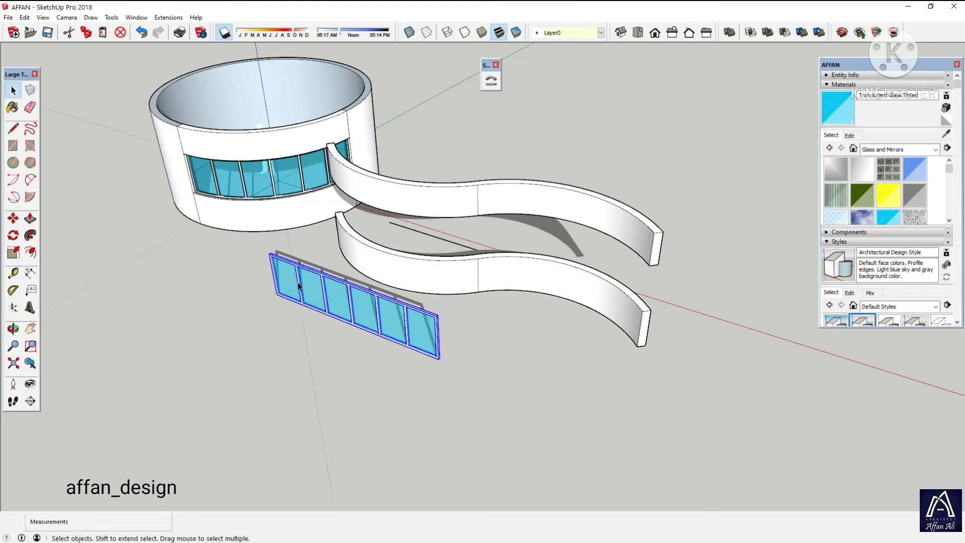
Copy the glass panel from its corner so the copy sits end-to-end with the original
scroll(298, 286, "up", 2)
scroll(286, 271, "up", 2)
scroll(275, 260, "up", 2)
key("m")
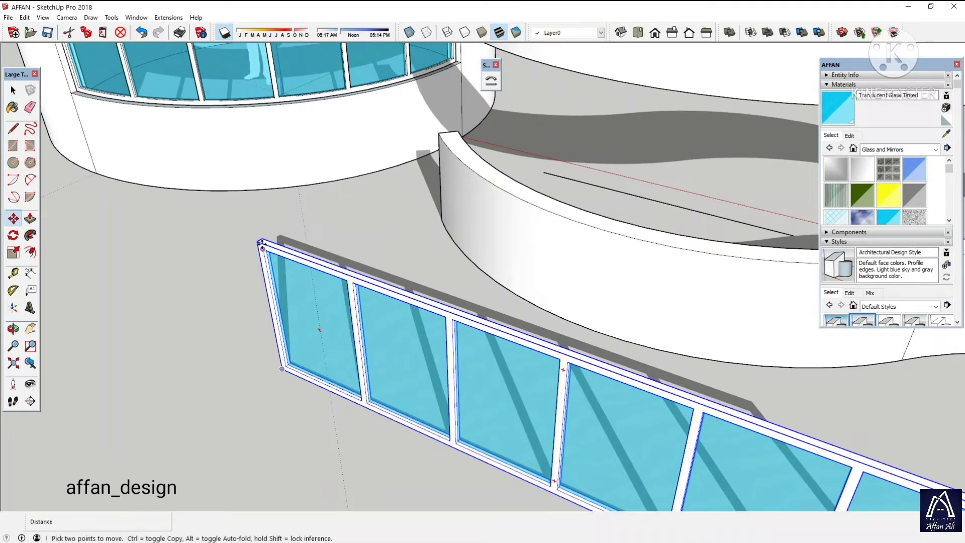
left_click(261, 243)
key("ctrl")
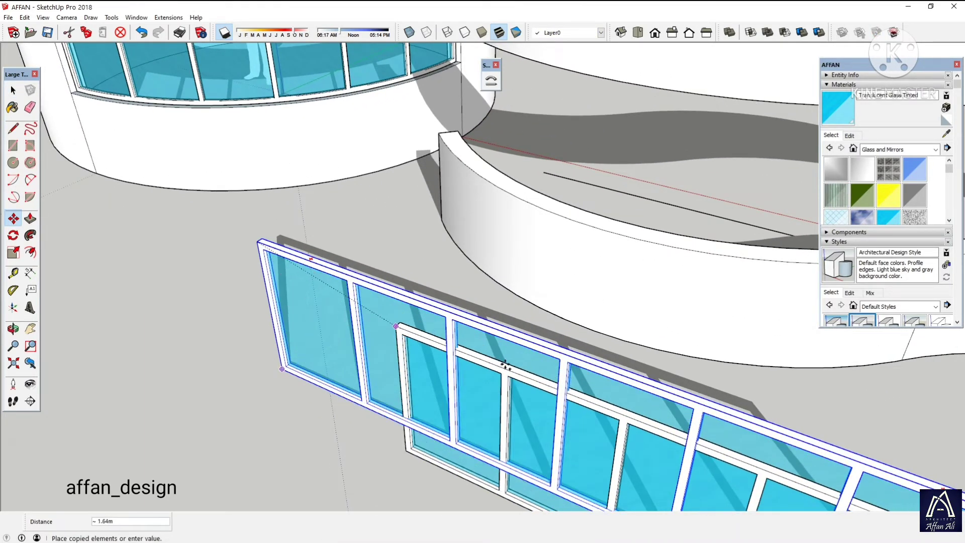
scroll(505, 365, "down", 2)
scroll(505, 365, "down", 2)
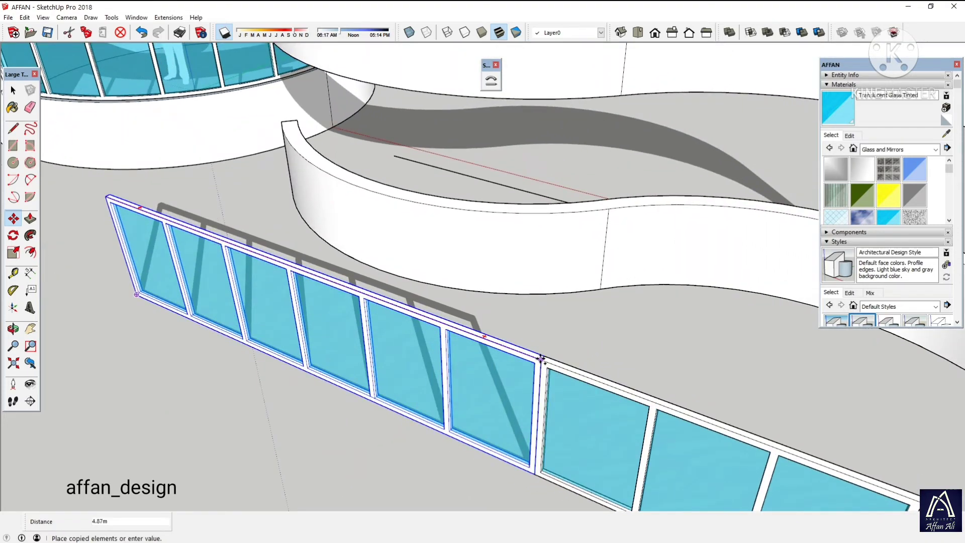
scroll(540, 359, "up", 2)
scroll(539, 360, "up", 1)
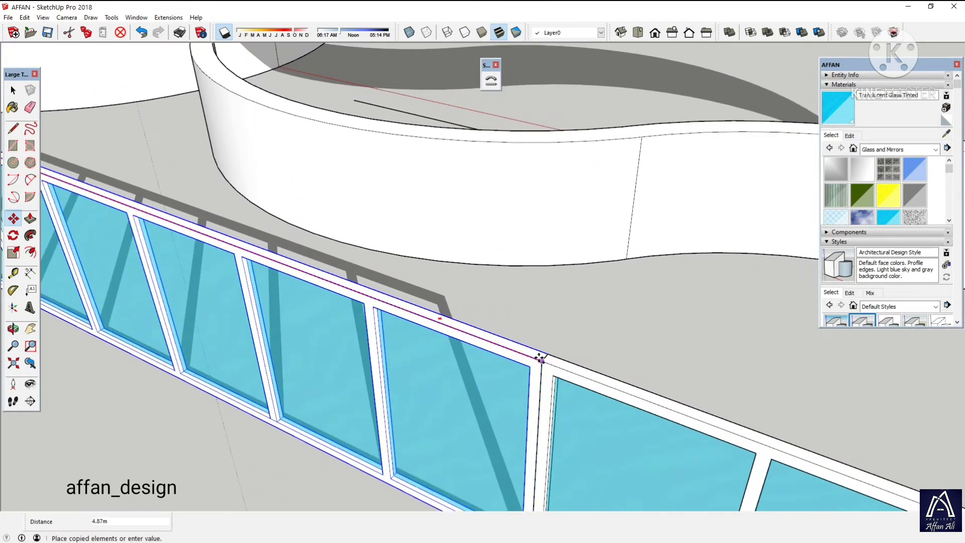
left_click(531, 365)
key("space")
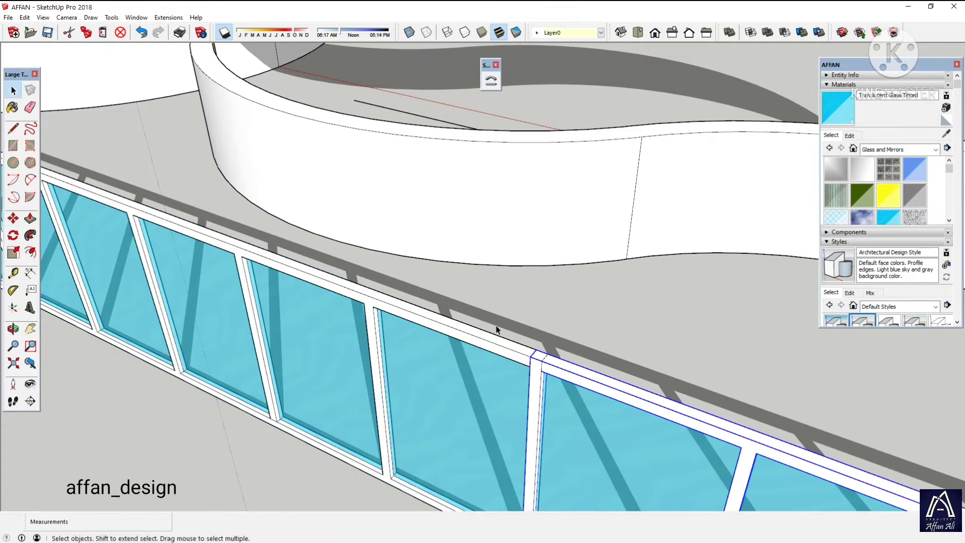
scroll(530, 365, "down", 3)
scroll(383, 310, "down", 2)
scroll(383, 310, "down", 2)
Select both halves of the lower S-curved wall's top edge
middle_click_drag(415, 373, 394, 334)
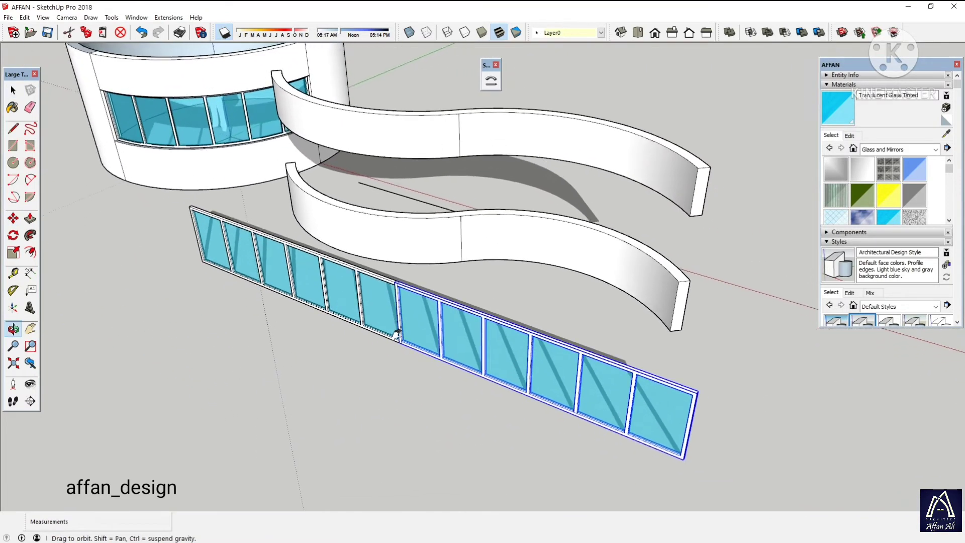
scroll(408, 347, "up", 2)
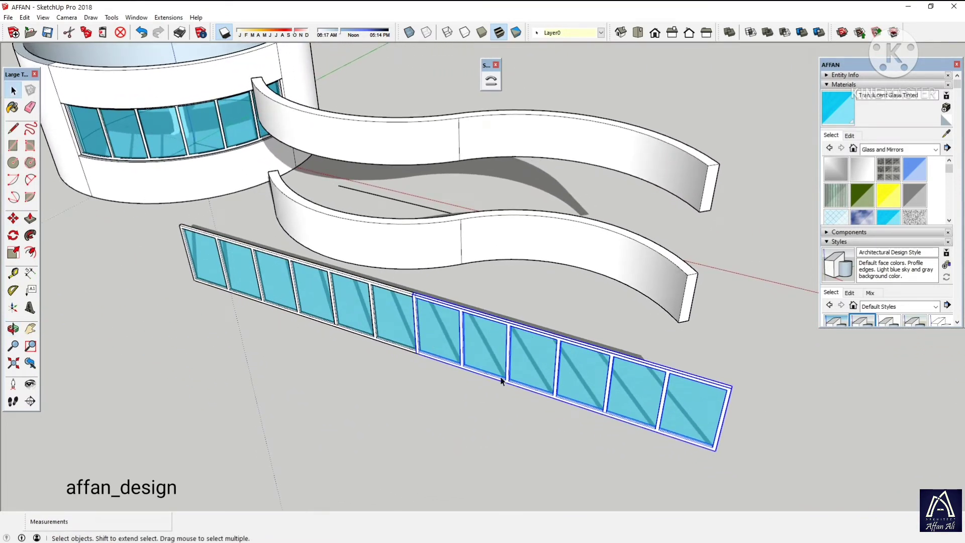
middle_click_drag(632, 358, 686, 351)
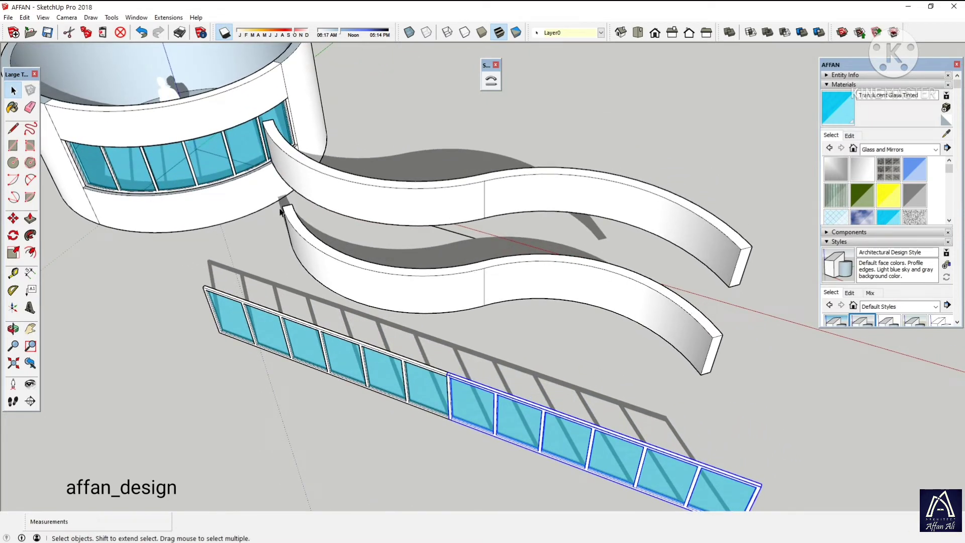
scroll(343, 257, "up", 3)
left_click(343, 263)
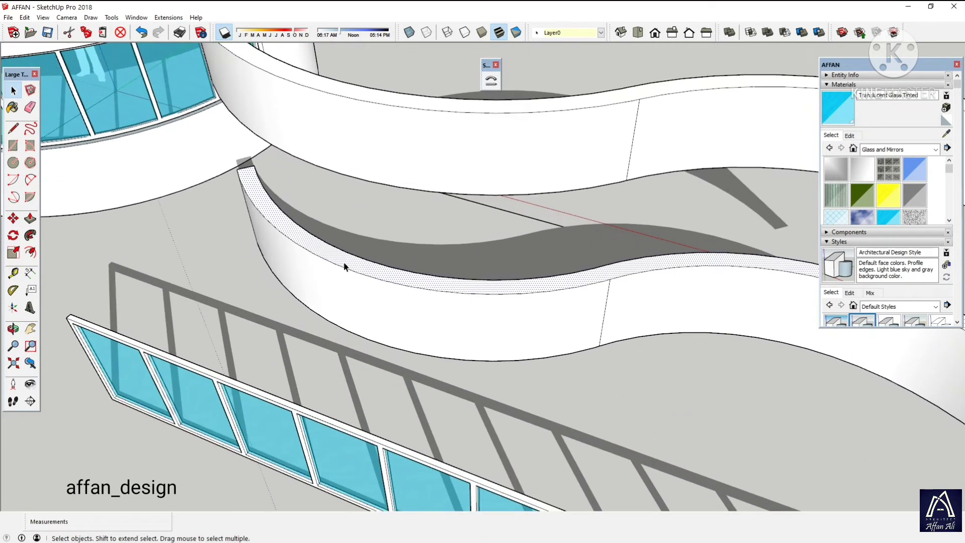
left_click(344, 267)
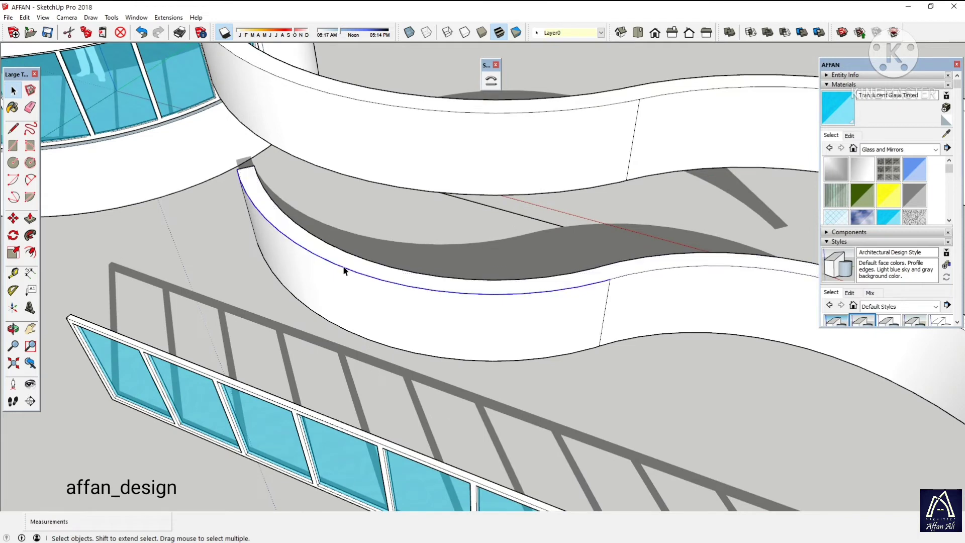
left_click(618, 280, "ctrl")
Offset the selected top edge inward by 0.1 m
key("f")
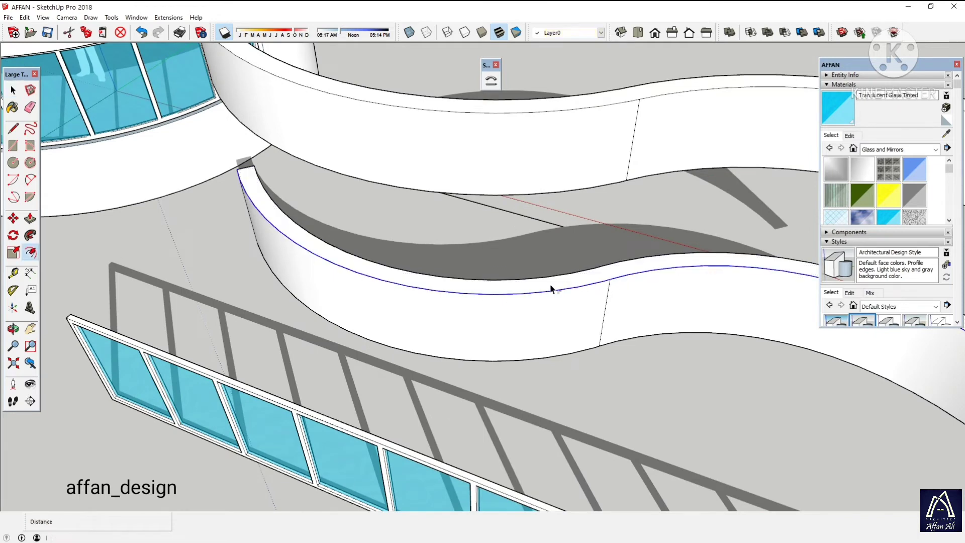
left_click(551, 285)
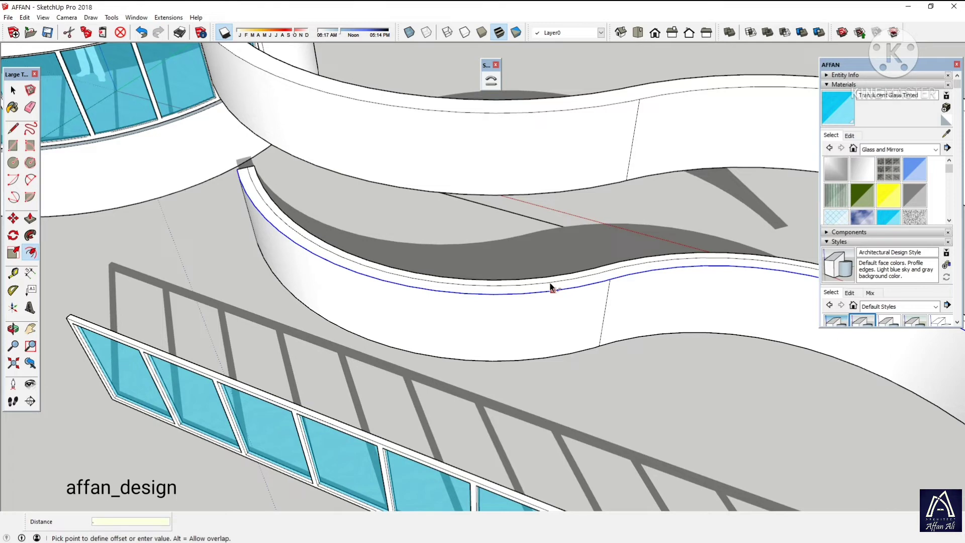
type("1")
key("Return")
key("space")
Select the new inner offset curve and view its details in Entity Info
mouse_move(393, 276)
middle_mouse_down()
mouse_move(401, 276)
mouse_move(394, 297)
middle_mouse_up()
left_click(403, 295)
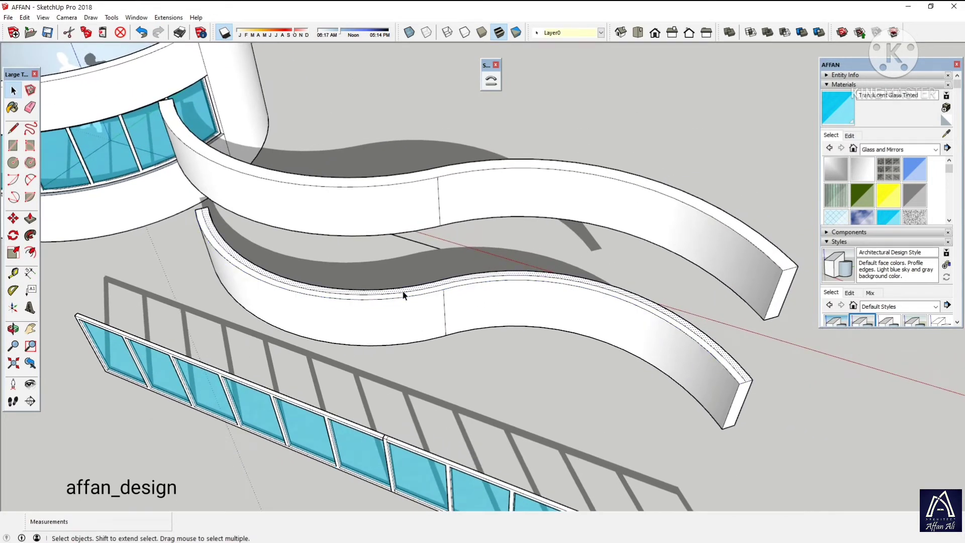
left_click(402, 292)
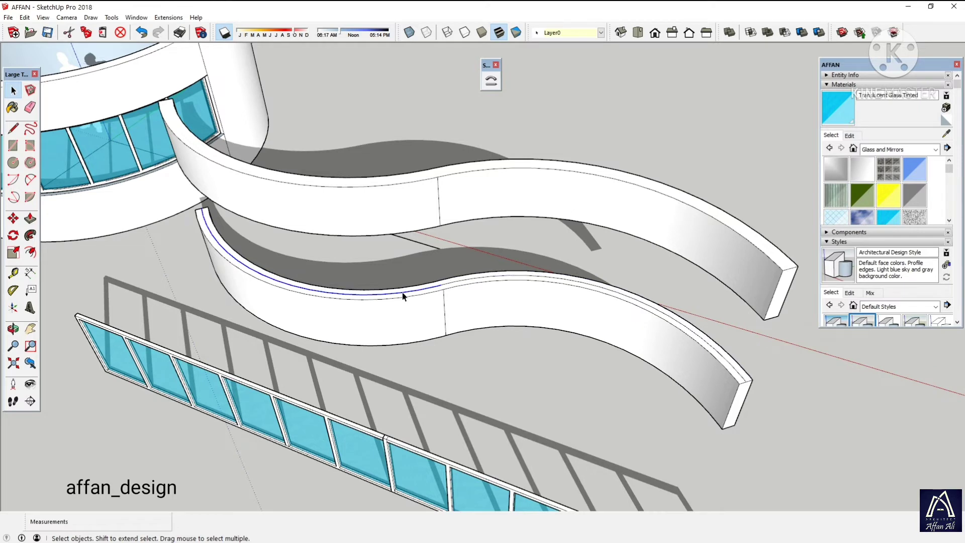
left_click(850, 76)
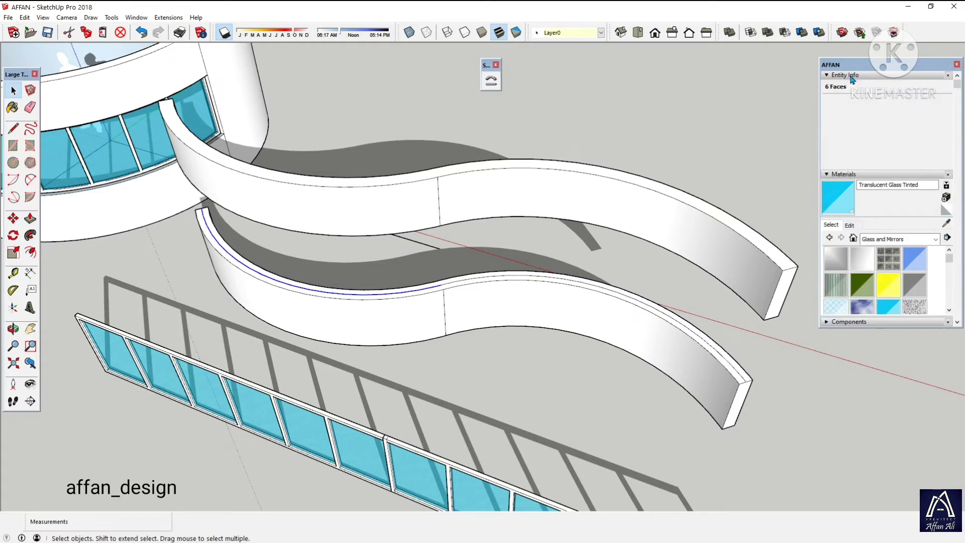
Select both halves of the offset curve and open the Extensions menu
left_click(450, 285)
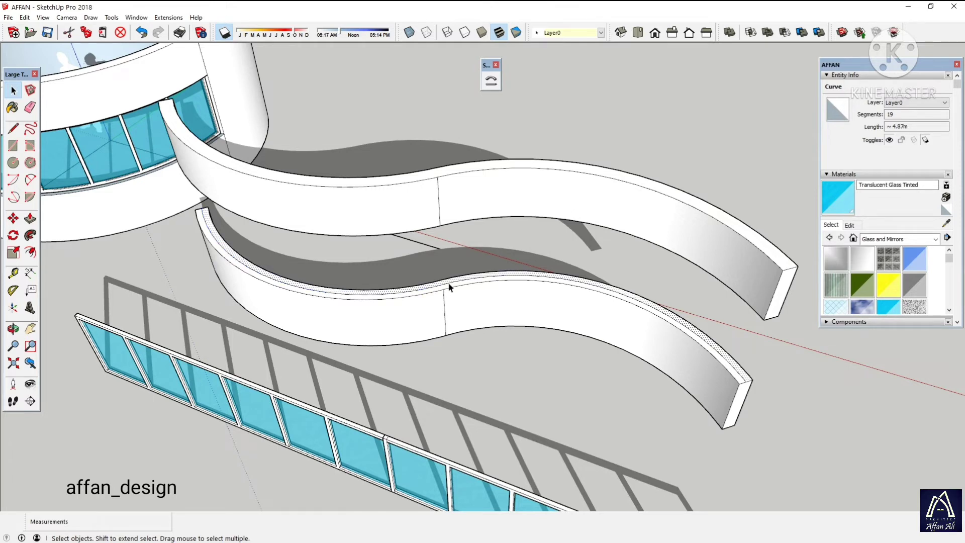
left_click(441, 286)
left_click(435, 288)
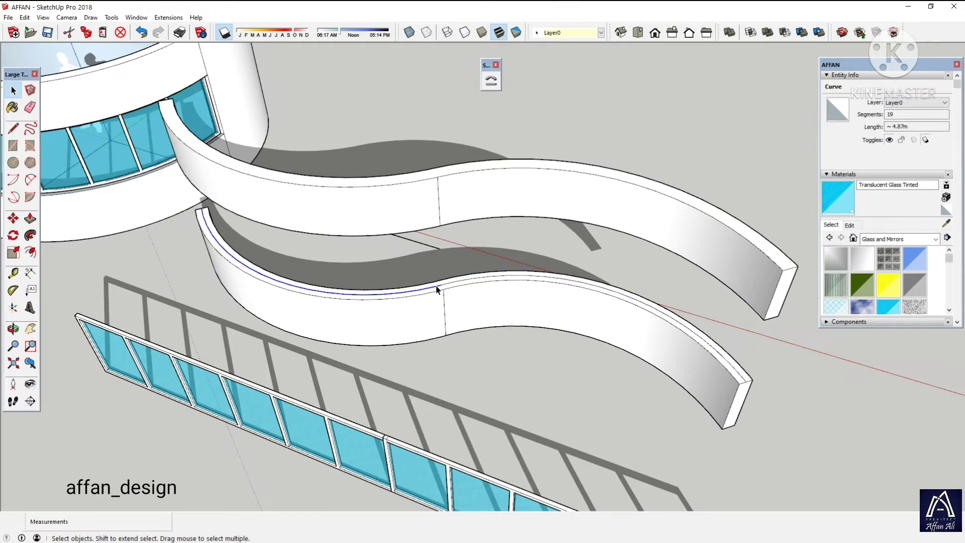
left_click(448, 286)
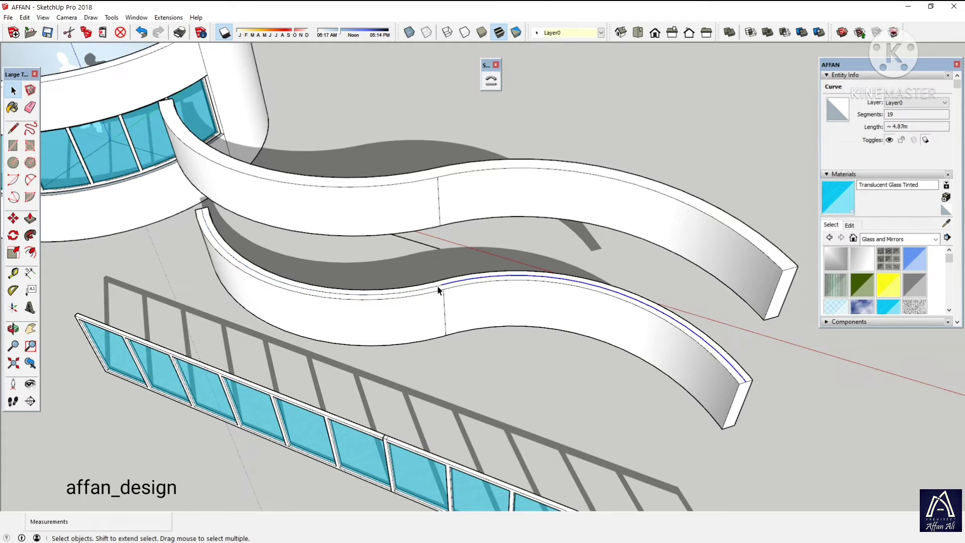
left_click(439, 289)
left_click(448, 286, "shift")
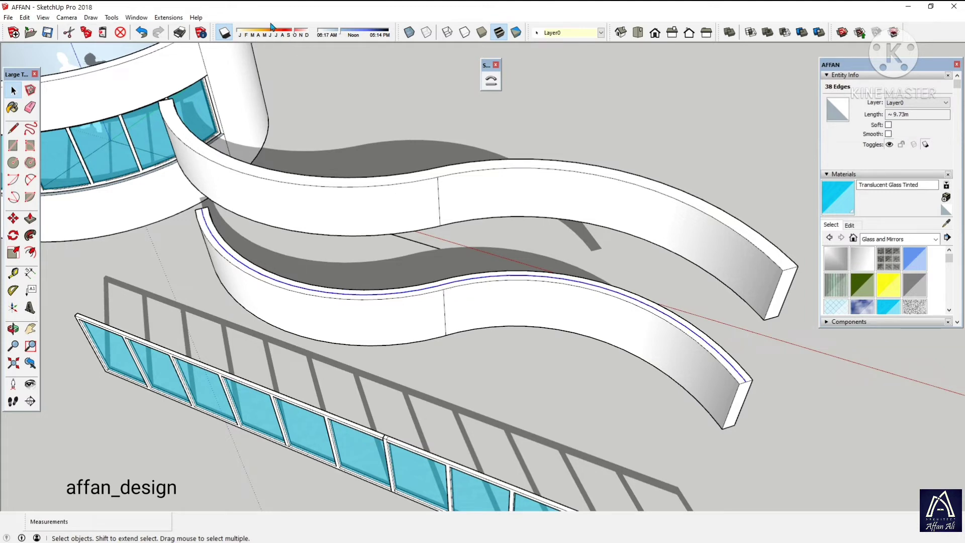
left_click(180, 21)
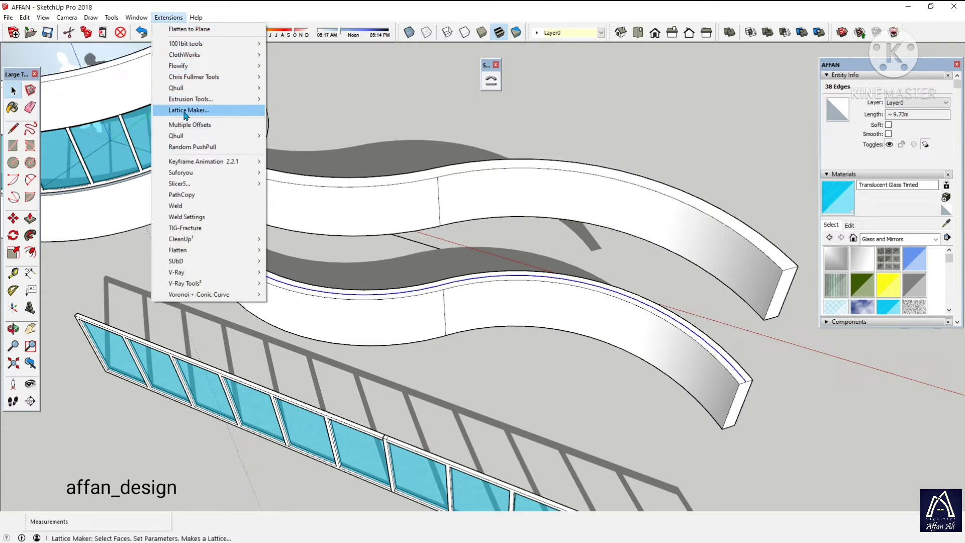
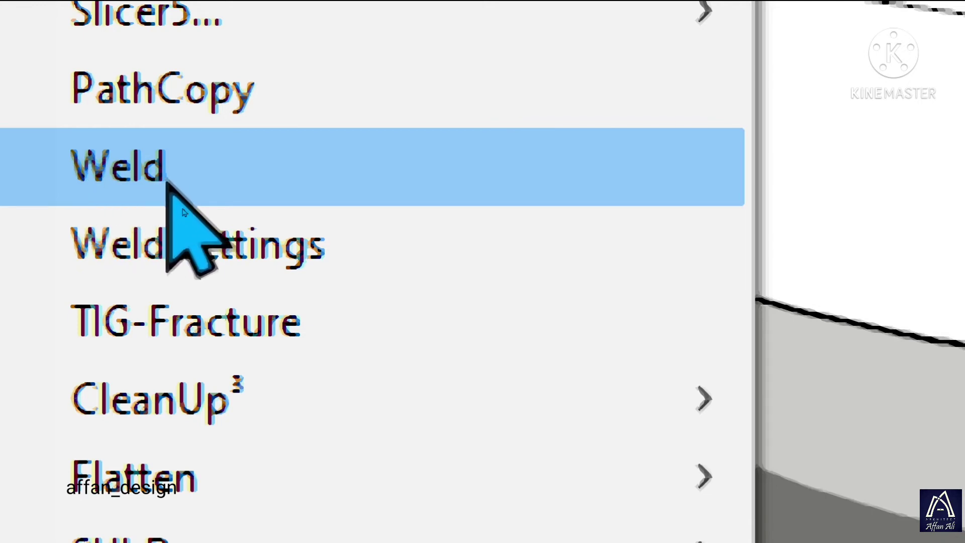
Weld the lower wall's wavy top edges and confirm the curve: 38 segments, 9.73 m
left_click(183, 211)
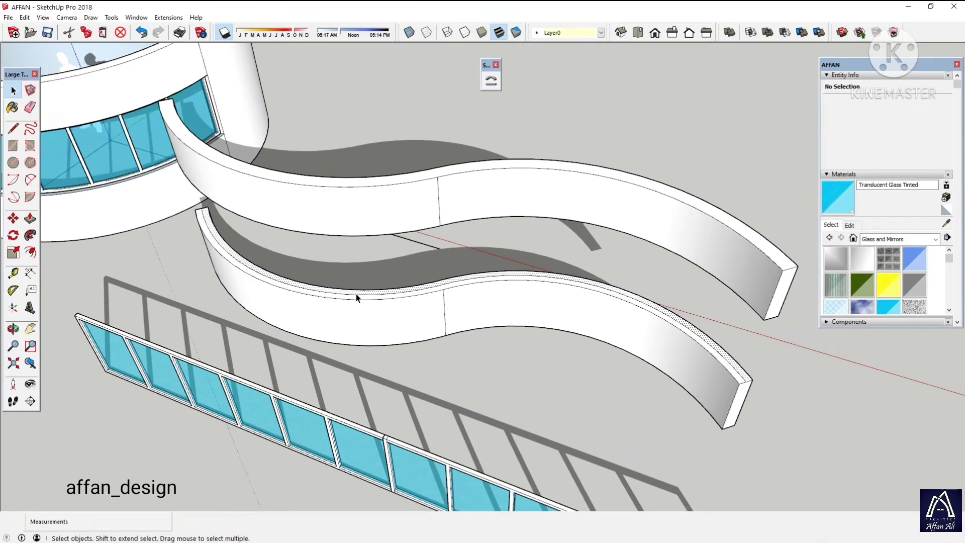
left_click(358, 296)
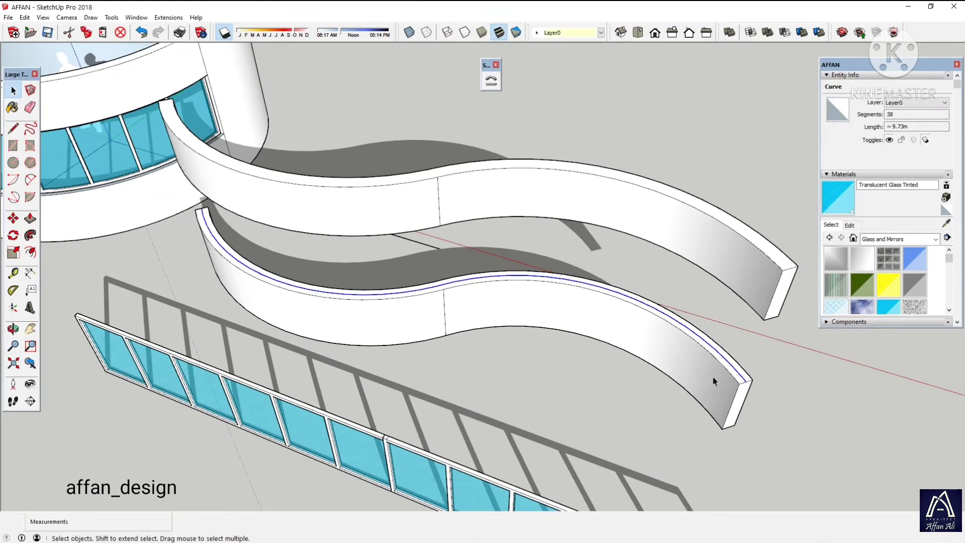
scroll(414, 297, "down", 1)
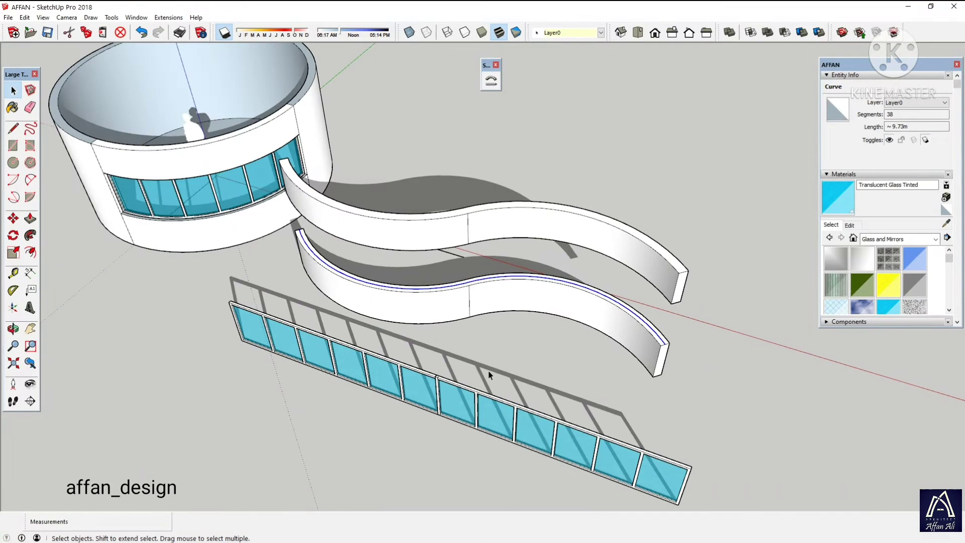
Explode both glass window components into loose geometry
left_click(407, 380)
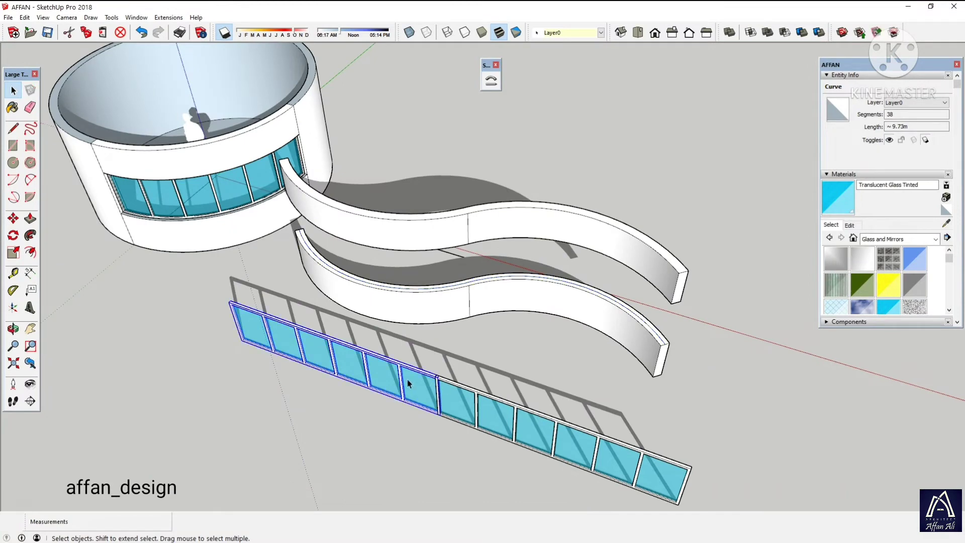
mouse_move(519, 428)
middle_mouse_down()
mouse_move(467, 386)
mouse_move(459, 345)
mouse_move(470, 330)
middle_mouse_up()
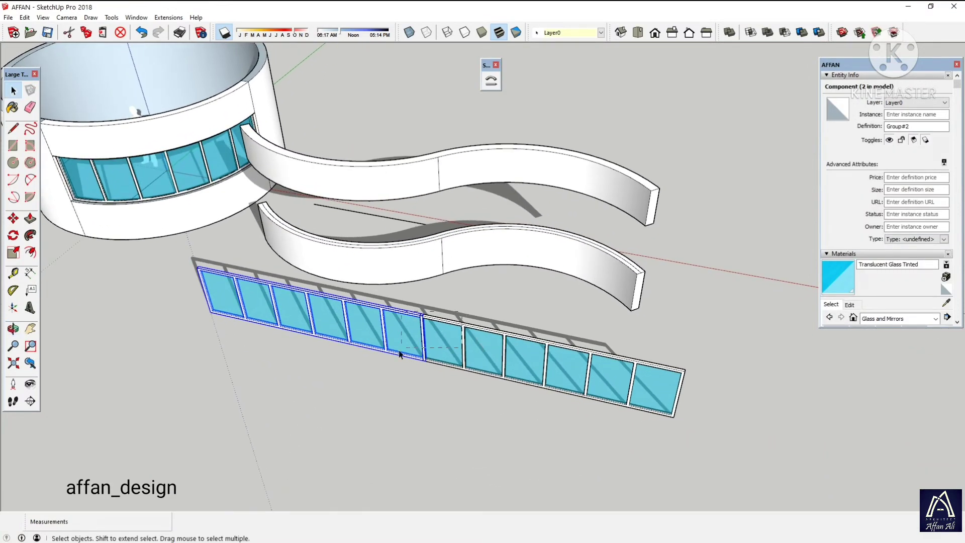
left_click(425, 359, "ctrl")
right_click(420, 362)
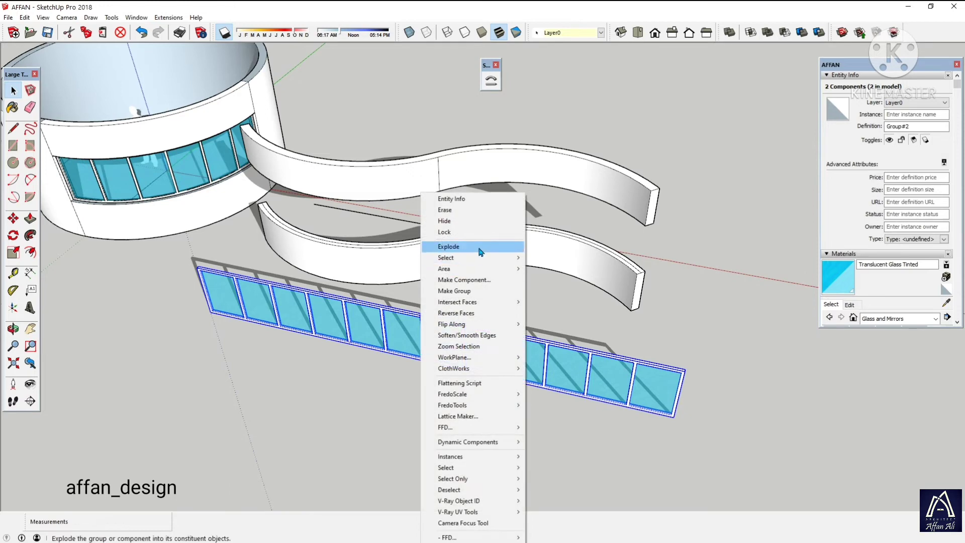
left_click(476, 248)
Select all the window strip pieces and combine them into one group
mouse_move(469, 338)
middle_mouse_down()
mouse_move(511, 386)
mouse_move(556, 414)
middle_mouse_up()
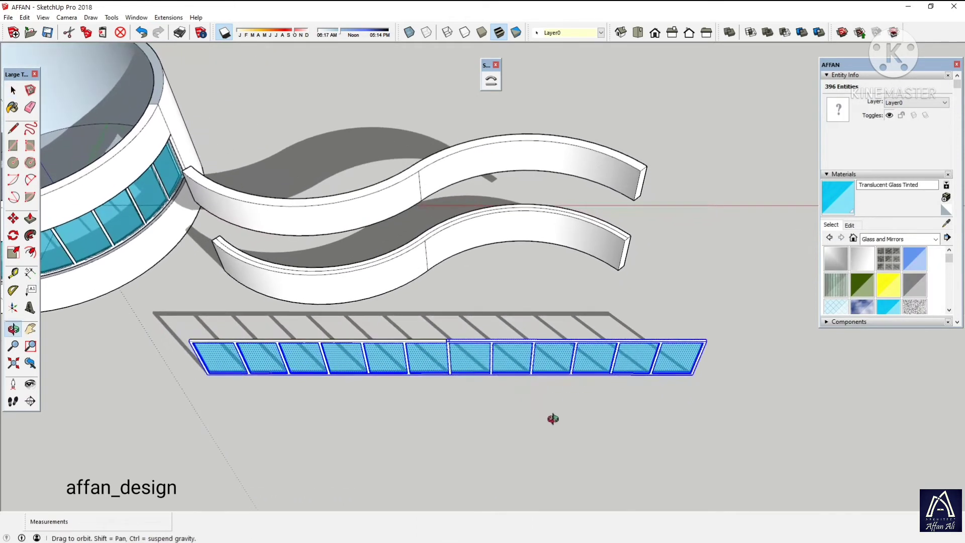
left_click_drag(192, 420, 194, 421)
right_click(324, 358)
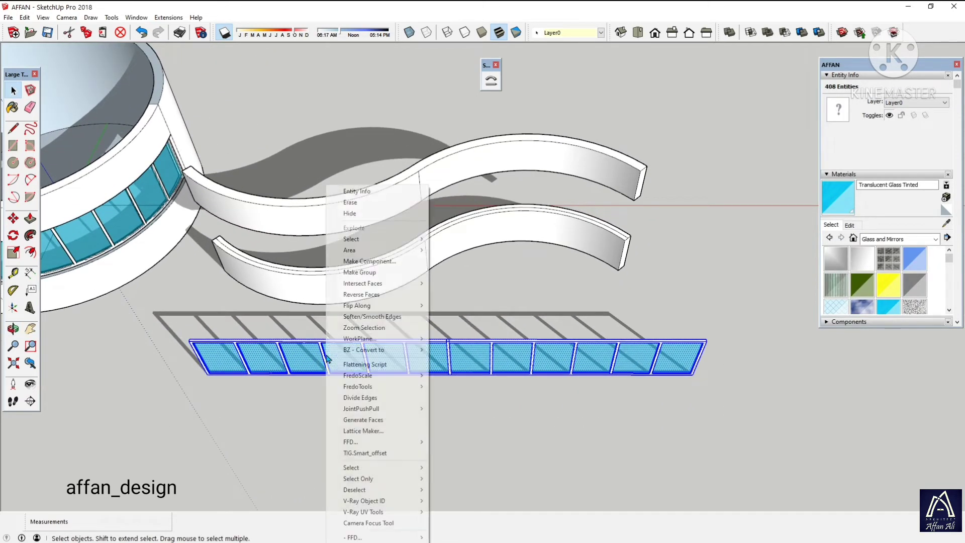
left_click(400, 277)
mouse_move(451, 362)
middle_mouse_down()
mouse_move(420, 286)
mouse_move(425, 362)
middle_mouse_up()
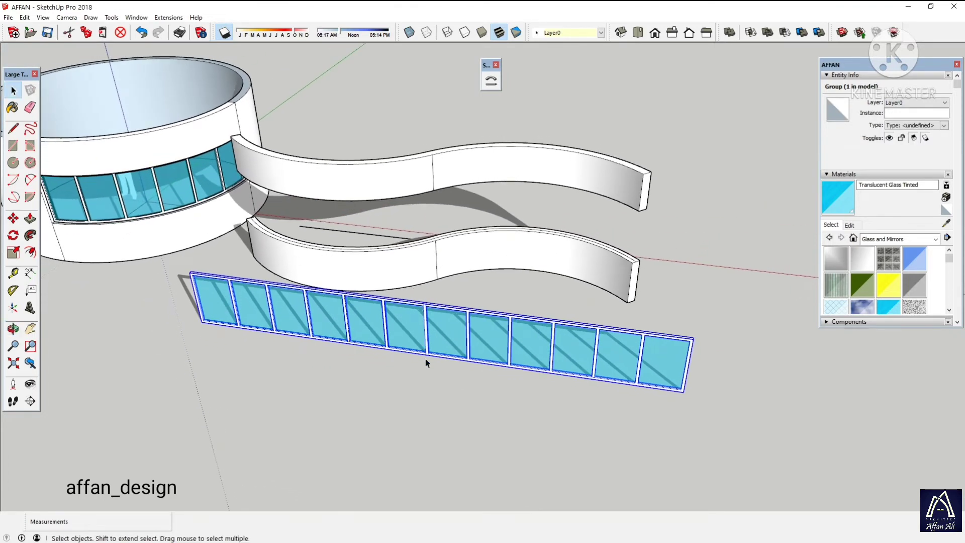
Dimension the bottom of the glass window strip corner to corner at 9.69 m
left_click(30, 273)
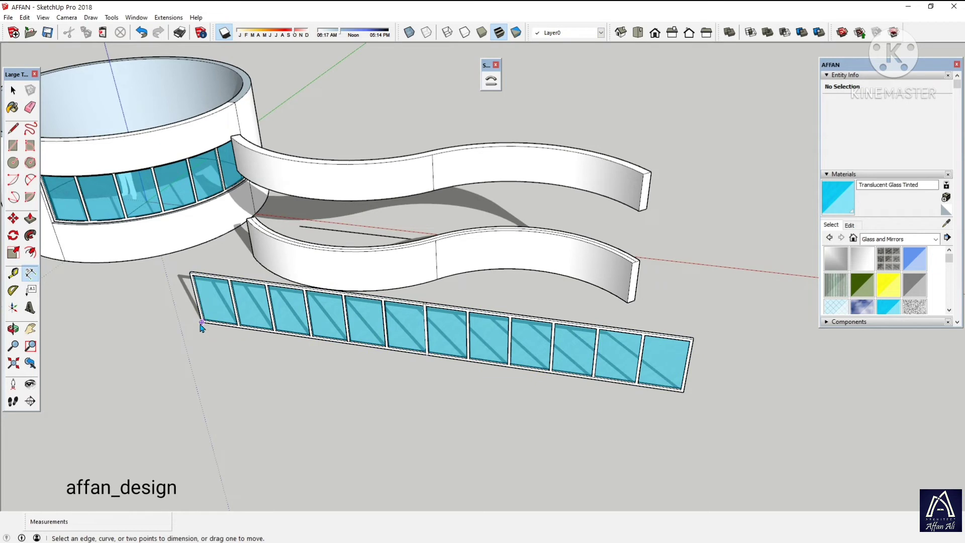
left_click(202, 321)
left_click(684, 397)
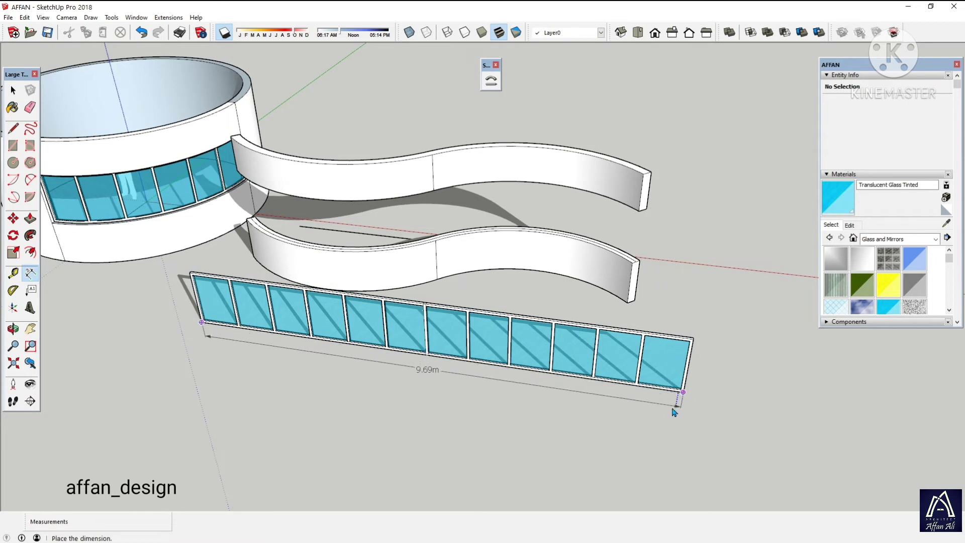
left_click(442, 385)
scroll(430, 386, "up", 3)
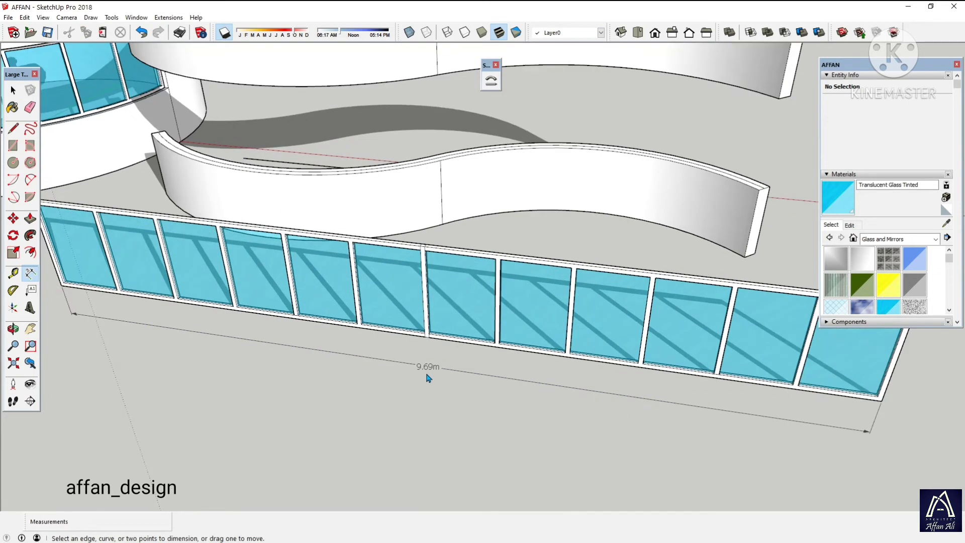
left_click(427, 370)
scroll(428, 371, "down", 1)
key("Escape")
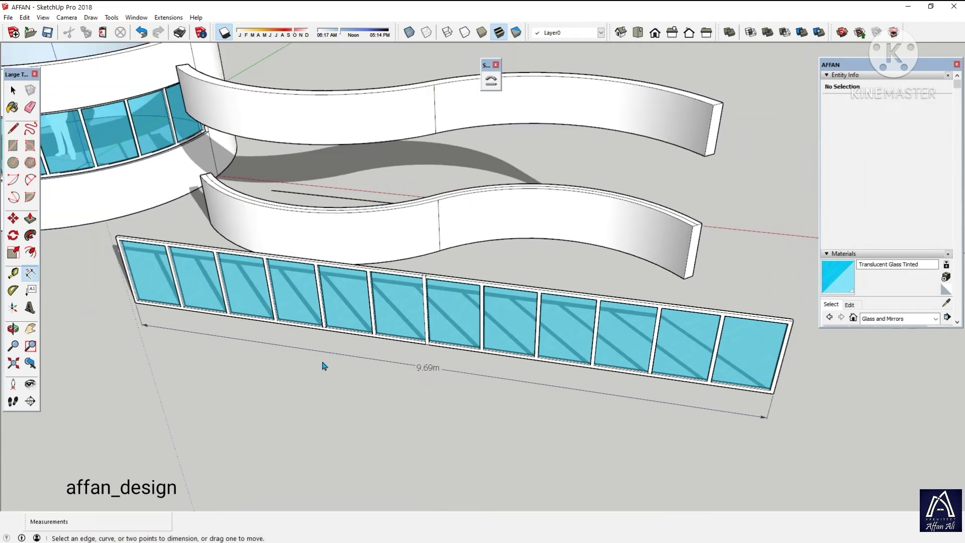
key("space")
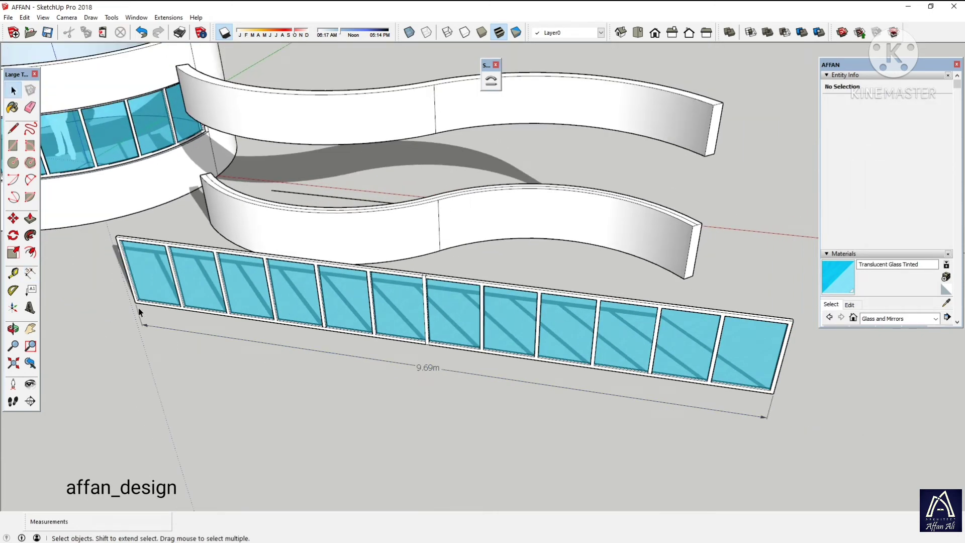
Start a line at the window's lower-left corner, cancel it, and view the strip's right end
key("l")
scroll(135, 298, "up", 2)
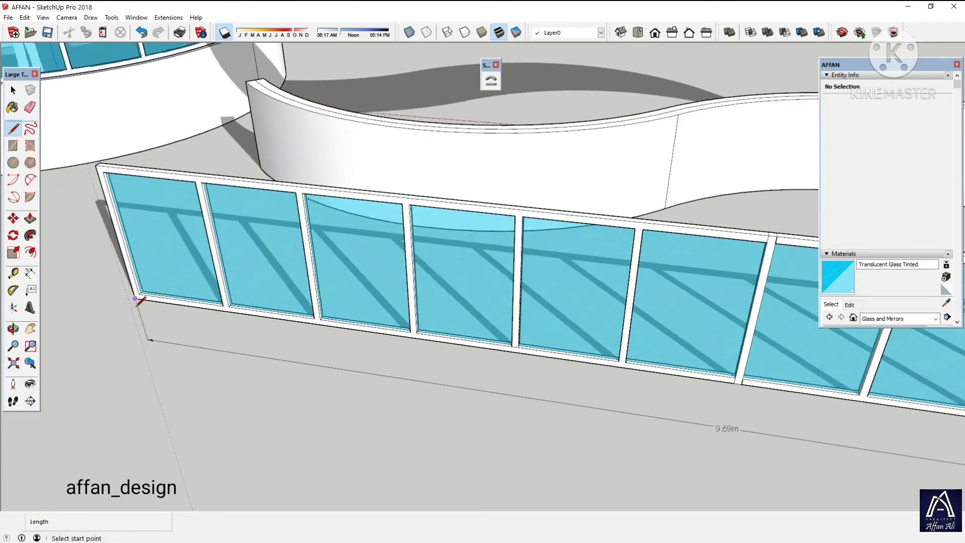
left_click(135, 299)
scroll(206, 309, "down", 2)
scroll(206, 308, "down", 1)
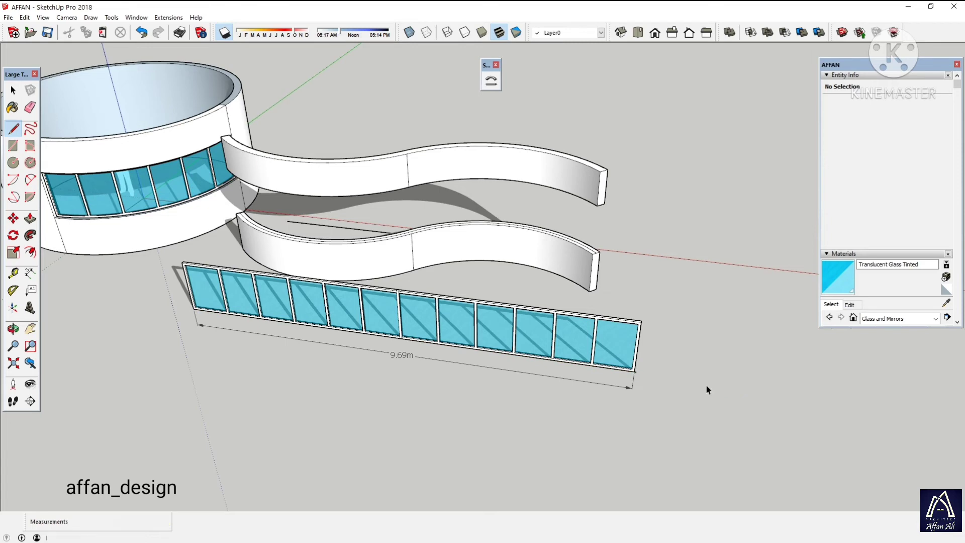
key("space")
scroll(649, 375, "up", 3)
scroll(648, 374, "up", 2)
scroll(640, 384, "up", 2)
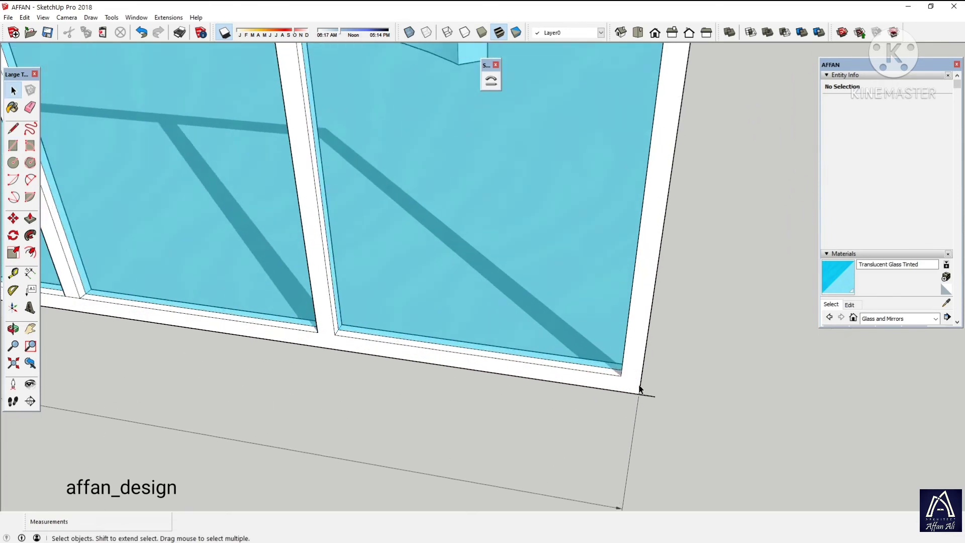
middle_click_drag(641, 387, 457, 380)
Scale the glass window strip group lengthwise to 9.73 m to match the wall curve
left_click(542, 376)
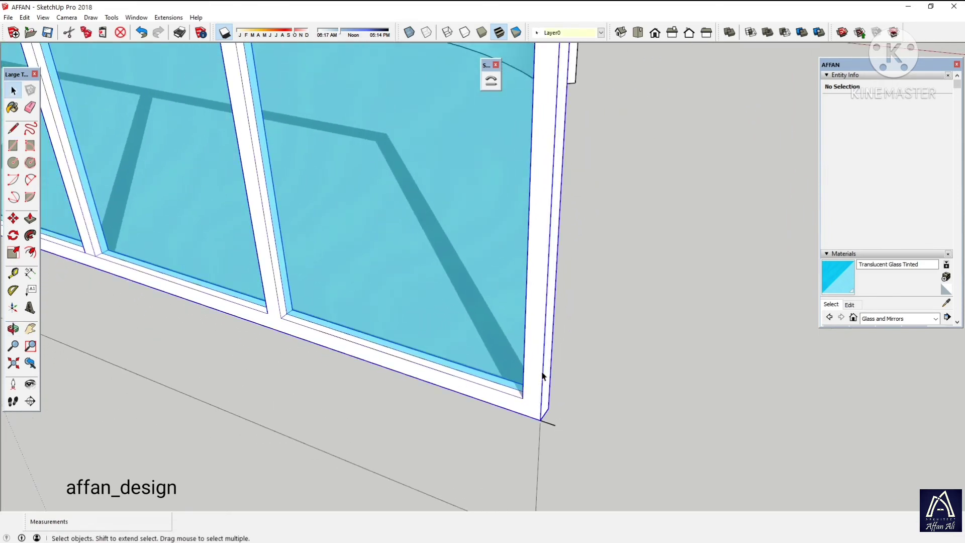
key("s")
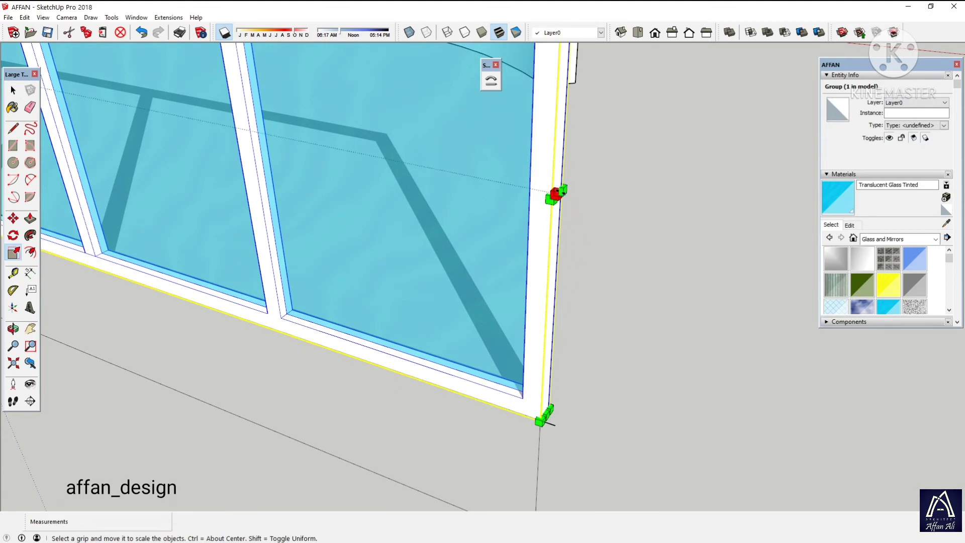
left_click(557, 194)
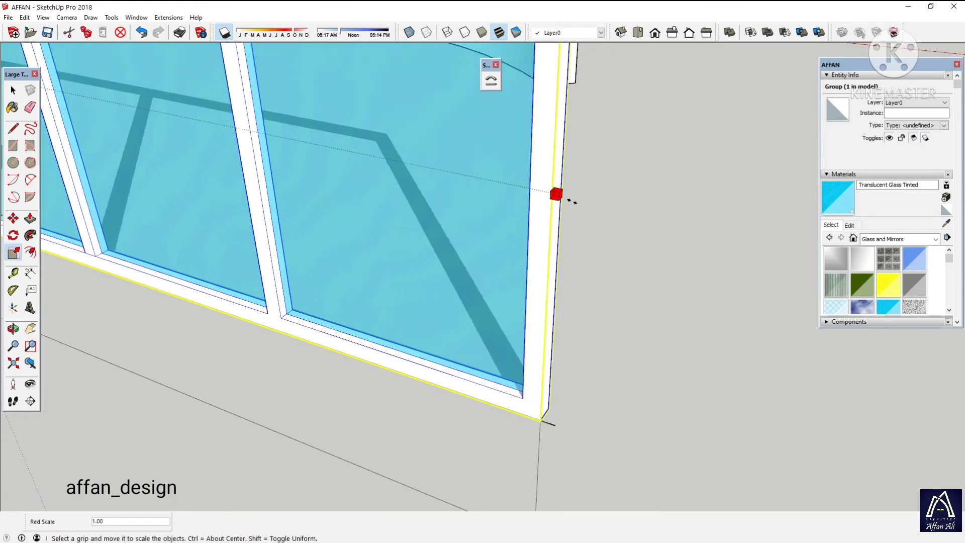
left_click(569, 364)
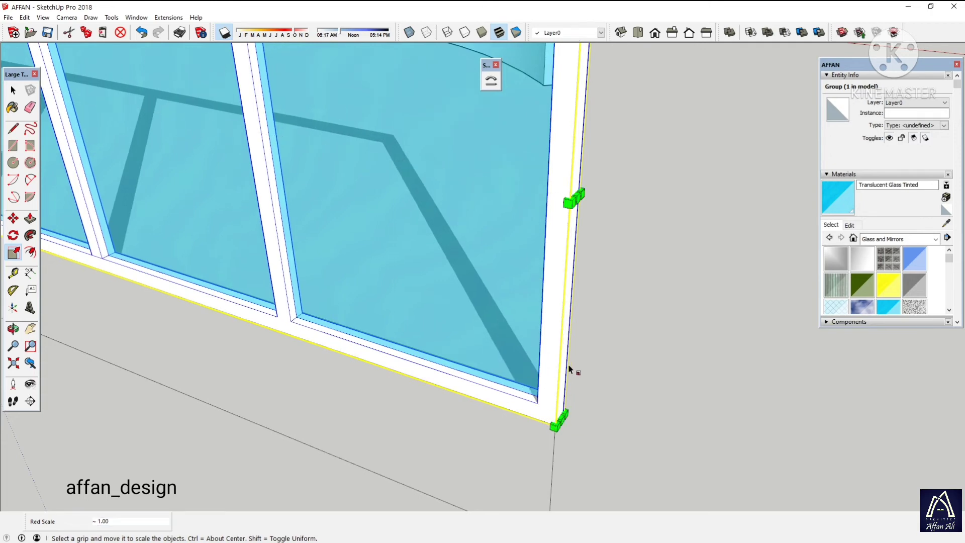
key("space")
Delete the 9.73 m dimension from the glass strip
scroll(568, 364, "down", 3)
scroll(567, 364, "down", 3)
scroll(571, 358, "down", 2)
middle_click_drag(495, 358, 522, 360)
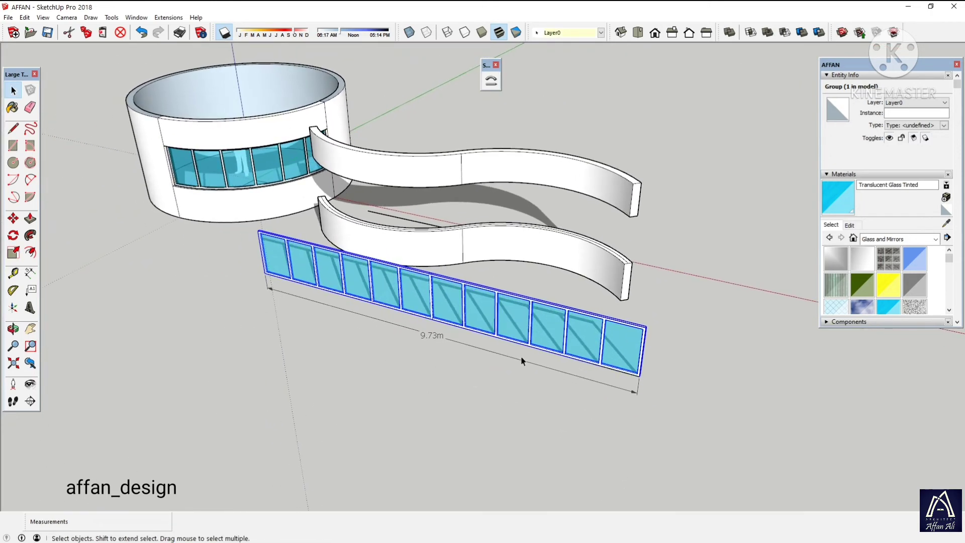
left_click_drag(465, 360, 428, 358)
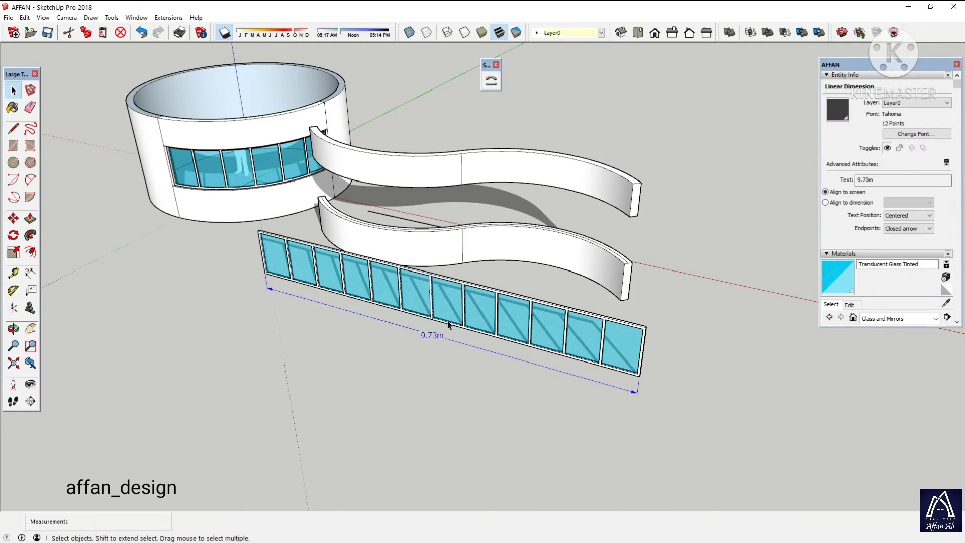
key("Delete")
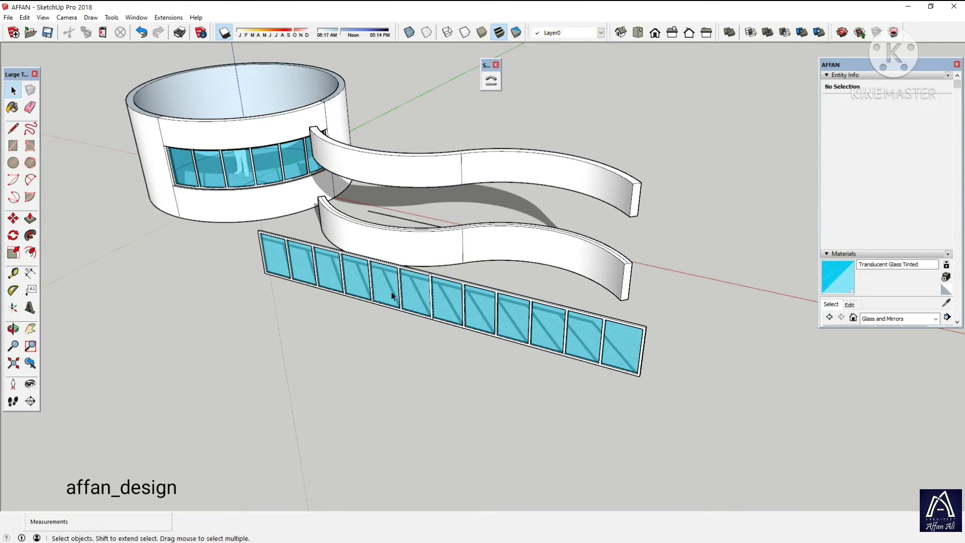
Copy the lower wall's wavy top curve and drop the copy onto the ground in front
mouse_move(452, 285)
middle_mouse_down()
mouse_move(409, 383)
mouse_move(420, 305)
middle_mouse_up()
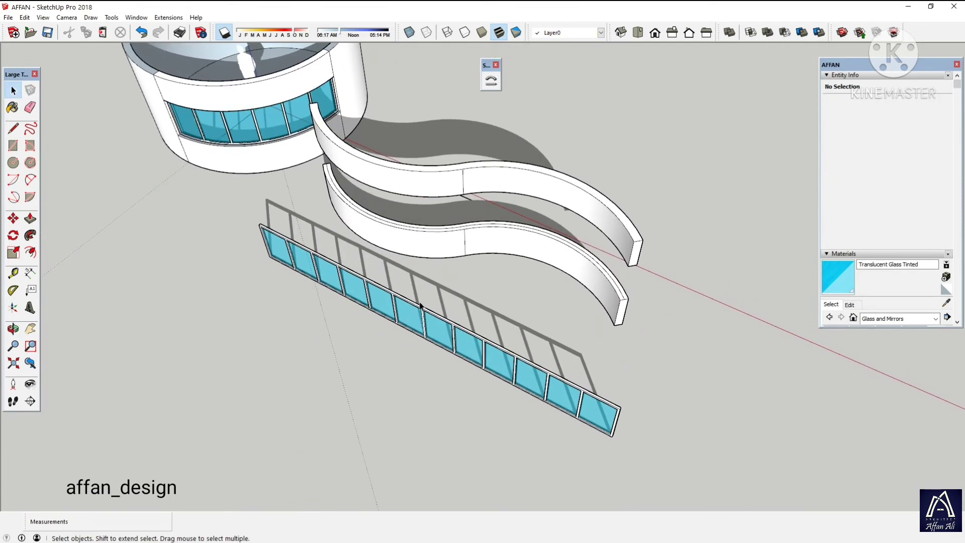
left_click(442, 230)
key("m")
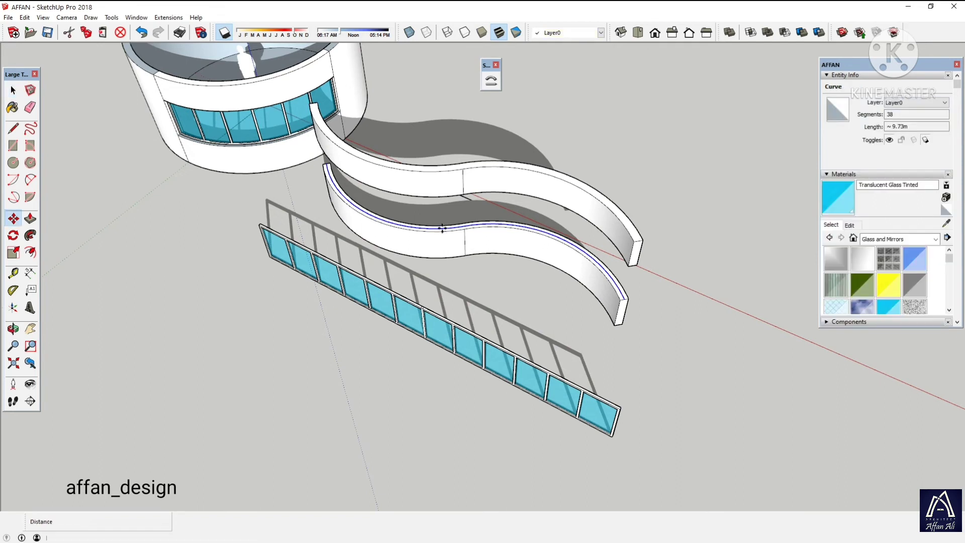
left_click(441, 229)
key("ctrl")
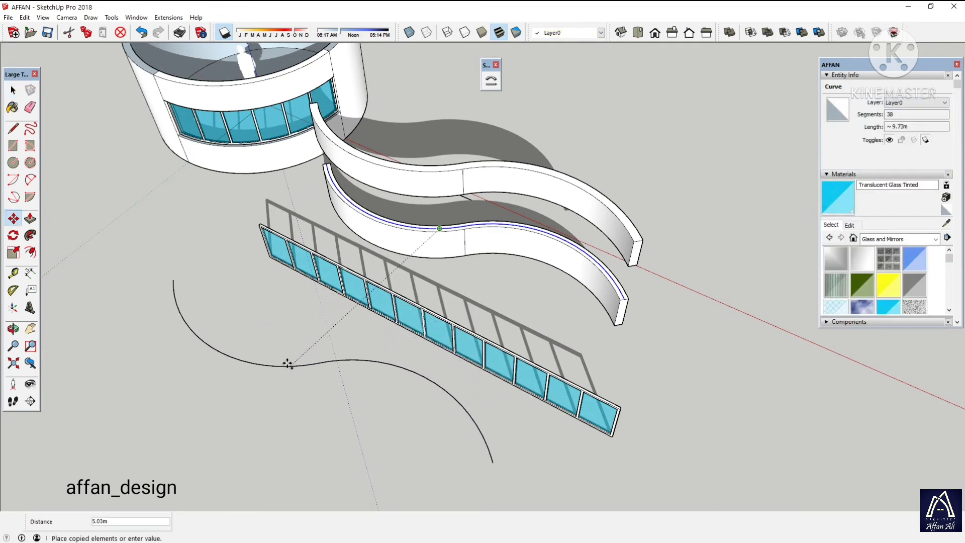
middle_click_drag(237, 357, 405, 290, "shift")
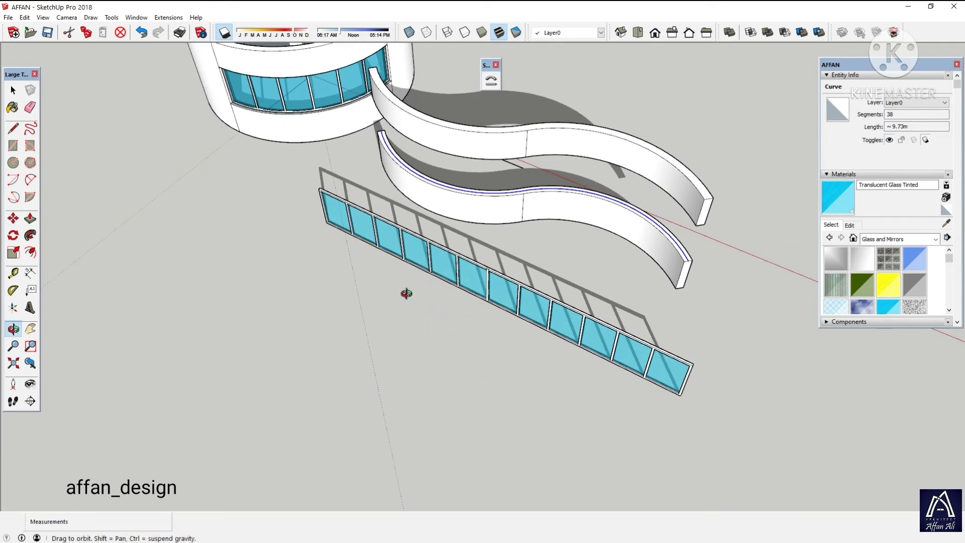
left_click(374, 354)
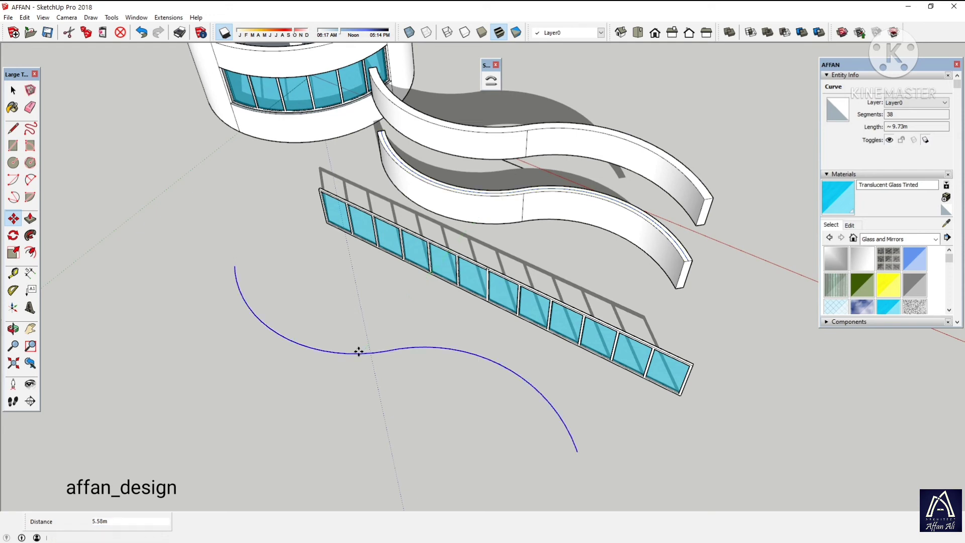
Move the copied curve into position beside the glass window strip
mouse_move(375, 354)
middle_mouse_down()
mouse_move(391, 307)
mouse_move(531, 323)
middle_mouse_up()
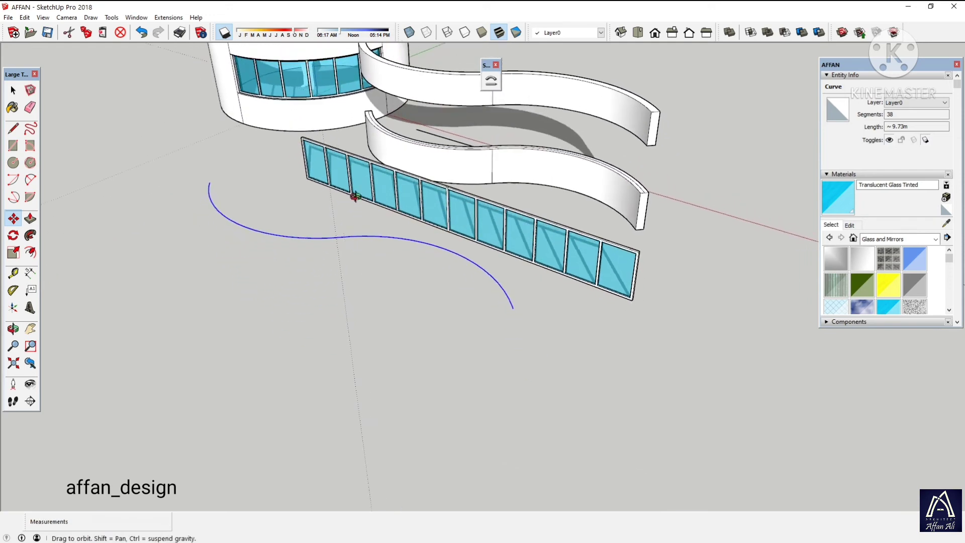
left_click(513, 303)
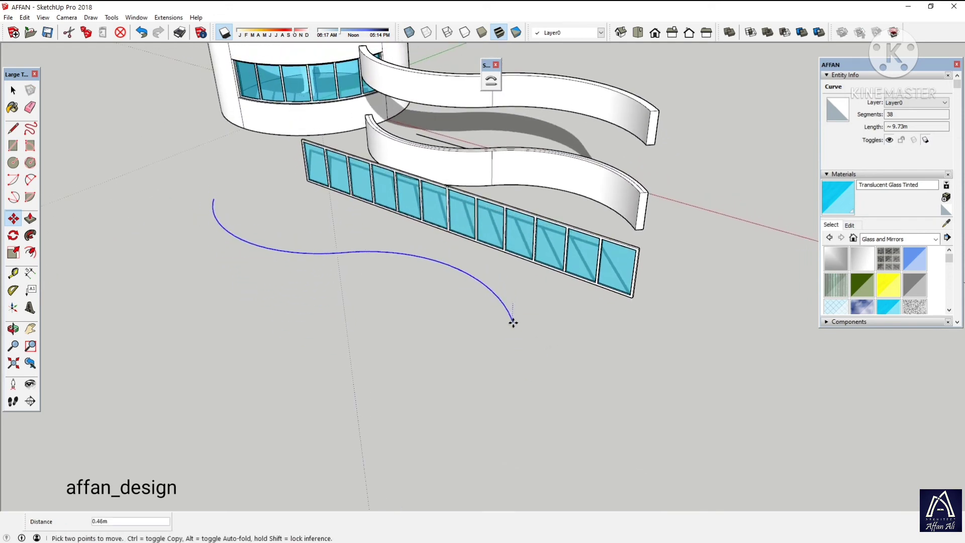
left_click(631, 300)
key("space")
middle_click_drag(641, 286, 596, 293)
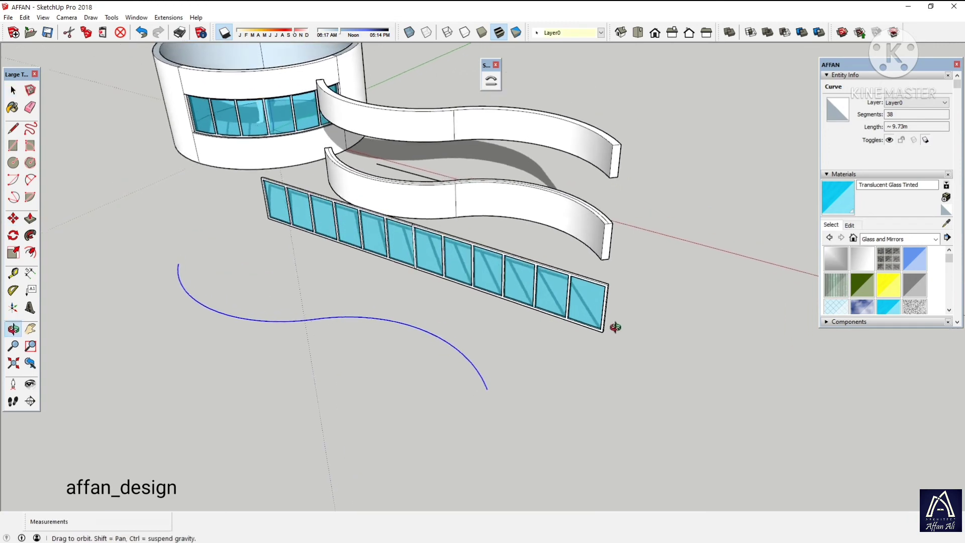
scroll(596, 295, "up", 2)
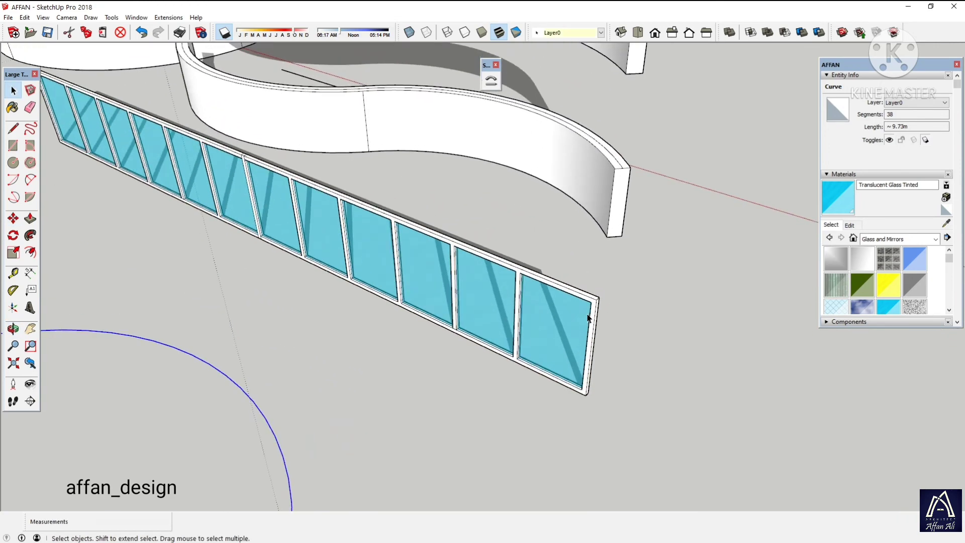
scroll(594, 301, "up", 2)
scroll(594, 306, "up", 1)
key("l")
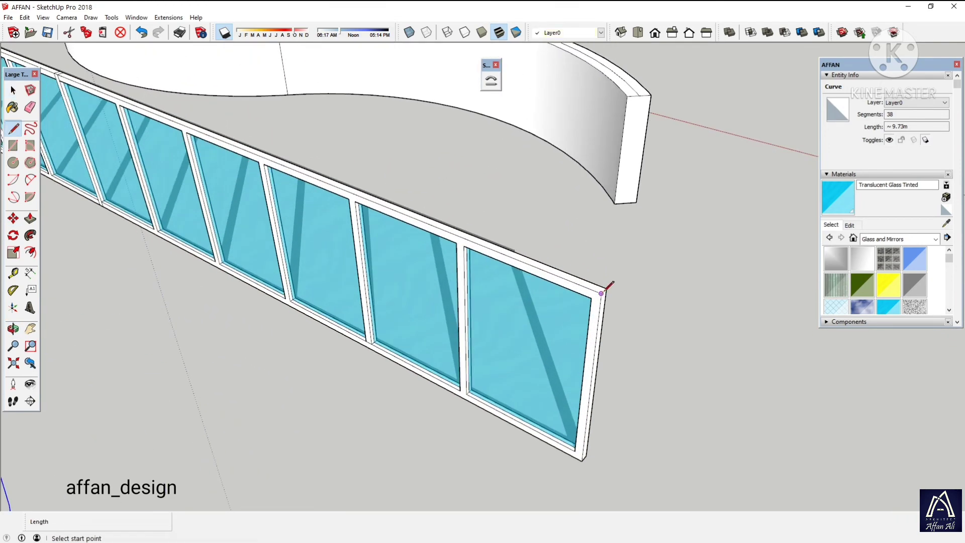
scroll(606, 289, "up", 1)
Draw a 9.73 m straight line between the glass strip's two top corners
scroll(607, 288, "up", 1)
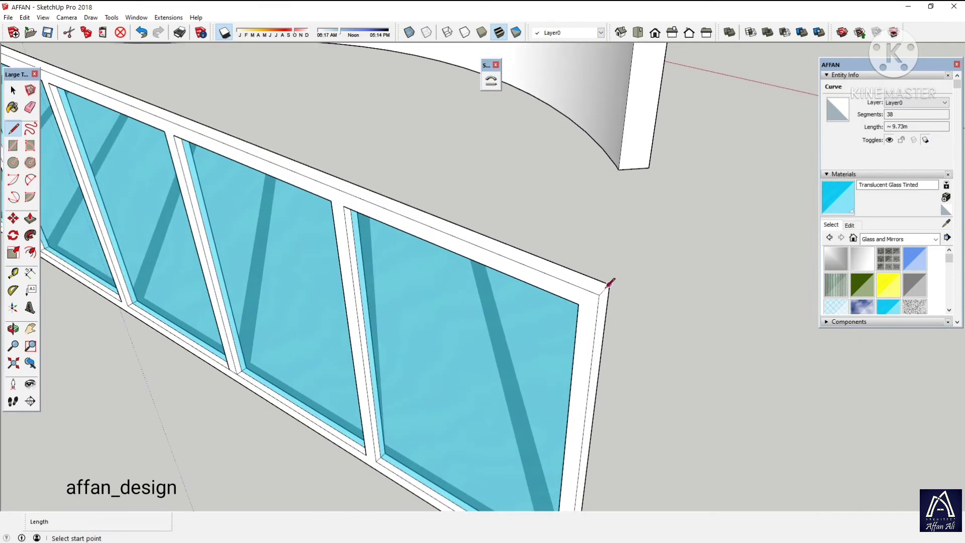
scroll(609, 285, "up", 1)
left_click(610, 284)
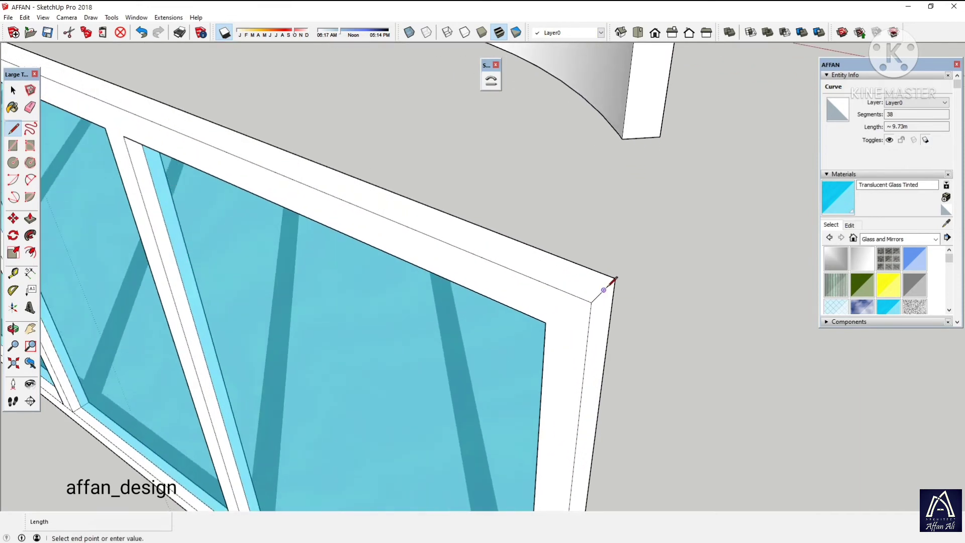
scroll(464, 244, "down", 2)
scroll(307, 173, "down", 2)
mouse_move(308, 173)
middle_mouse_down()
mouse_move(661, 410)
mouse_move(667, 392)
mouse_move(422, 371)
mouse_move(816, 536)
middle_mouse_up()
scroll(270, 260, "up", 2)
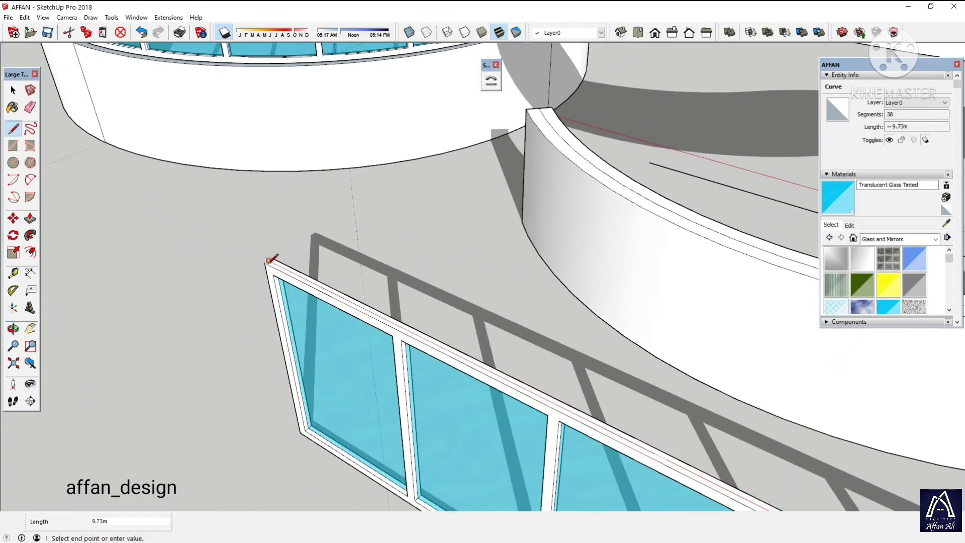
left_click(269, 260)
key("space")
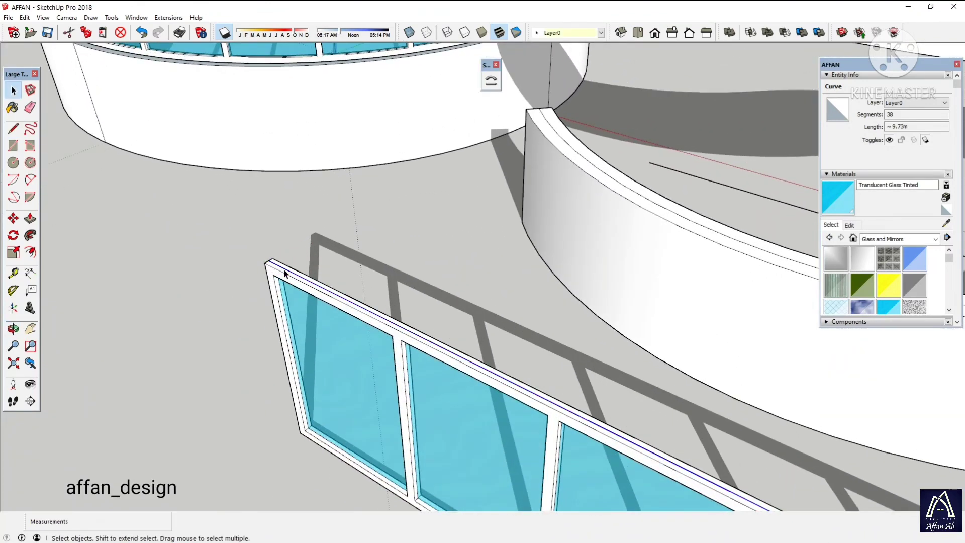
Select the new straight edge and pick it up to move it
left_click(285, 274)
key("m")
left_click(270, 262)
Drop the straight edge 0.1 m along the blue axis to just under the strip's bottom
scroll(211, 306, "down", 1)
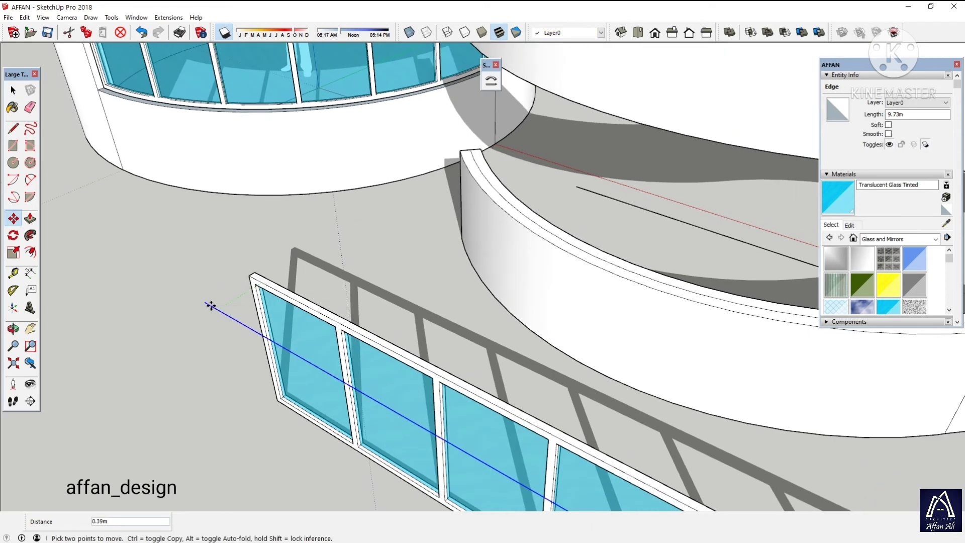
mouse_move(211, 305)
middle_mouse_down()
mouse_move(221, 294)
mouse_move(192, 142)
middle_mouse_up()
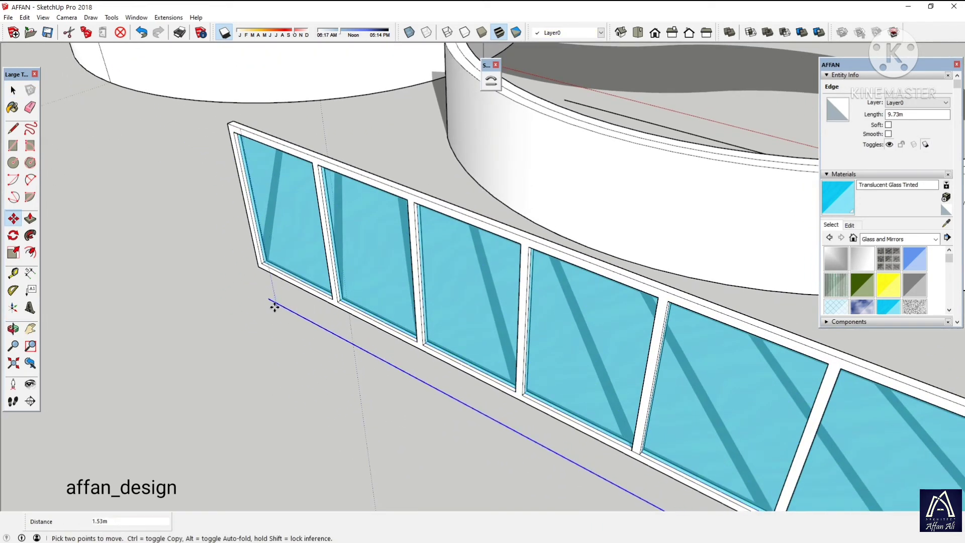
mouse_move(267, 270)
middle_mouse_down()
mouse_move(308, 252)
mouse_move(439, 316)
mouse_move(382, 190)
mouse_move(276, 183)
mouse_move(226, 253)
middle_mouse_up()
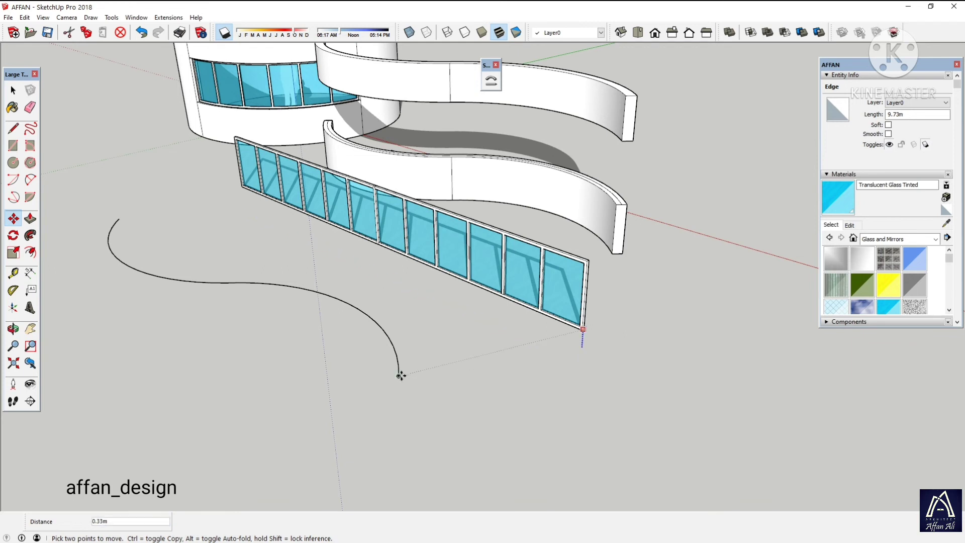
left_click(398, 378)
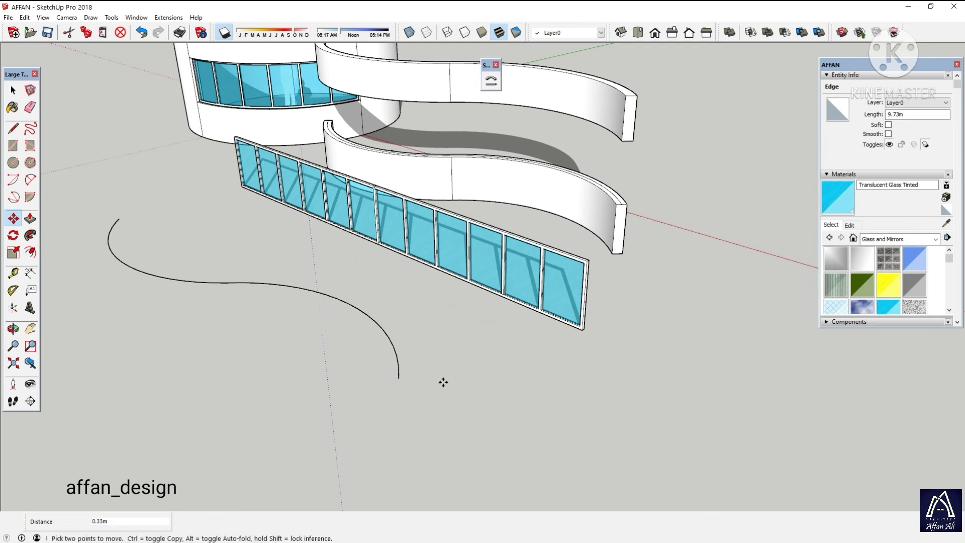
left_click(563, 340)
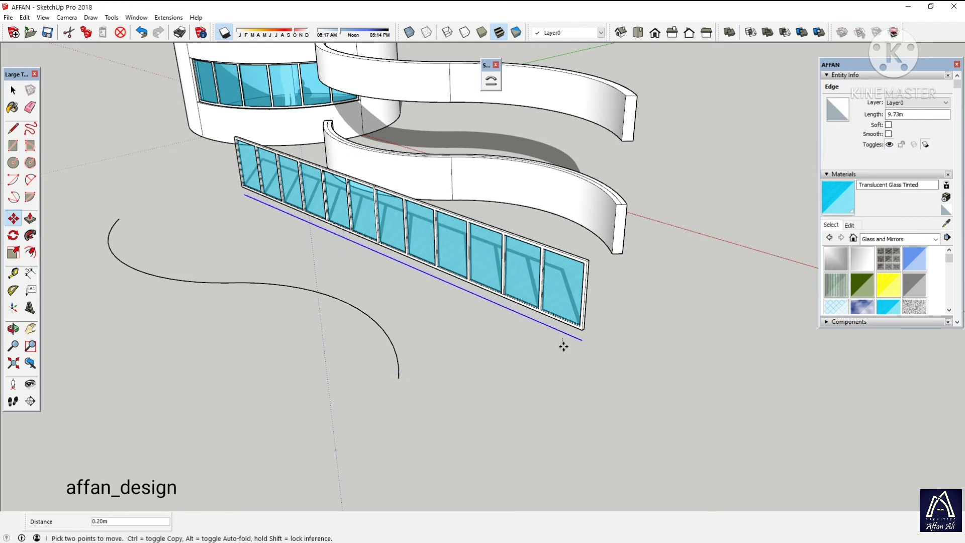
type("-1")
key("Return")
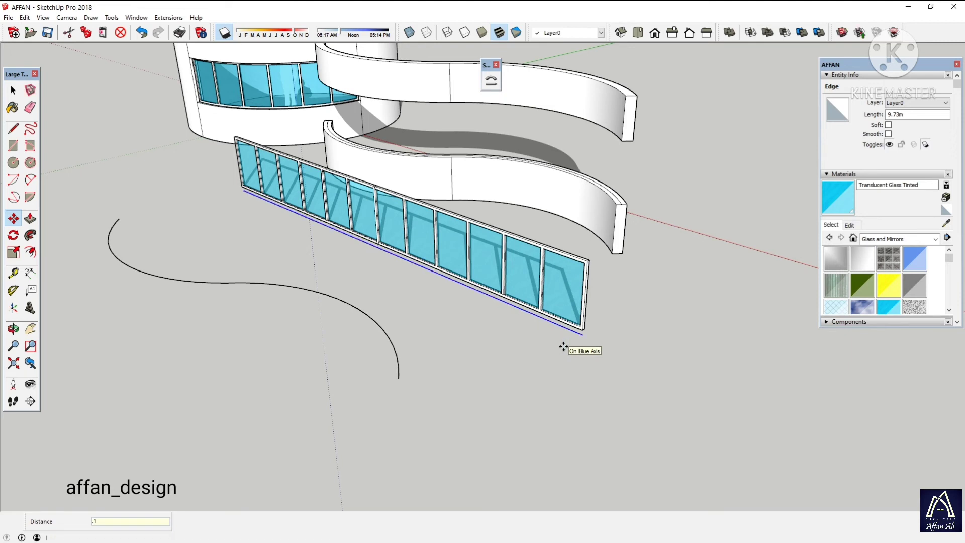
key("space")
Move the wavy ground curve 0.1 m along the blue axis
left_click(397, 367)
key("m")
left_click(436, 357)
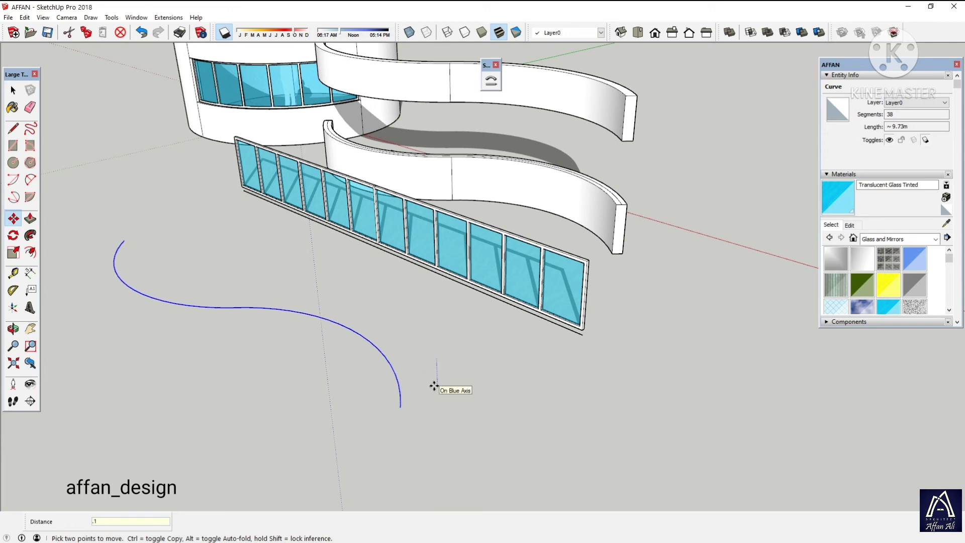
key("Return")
key("space")
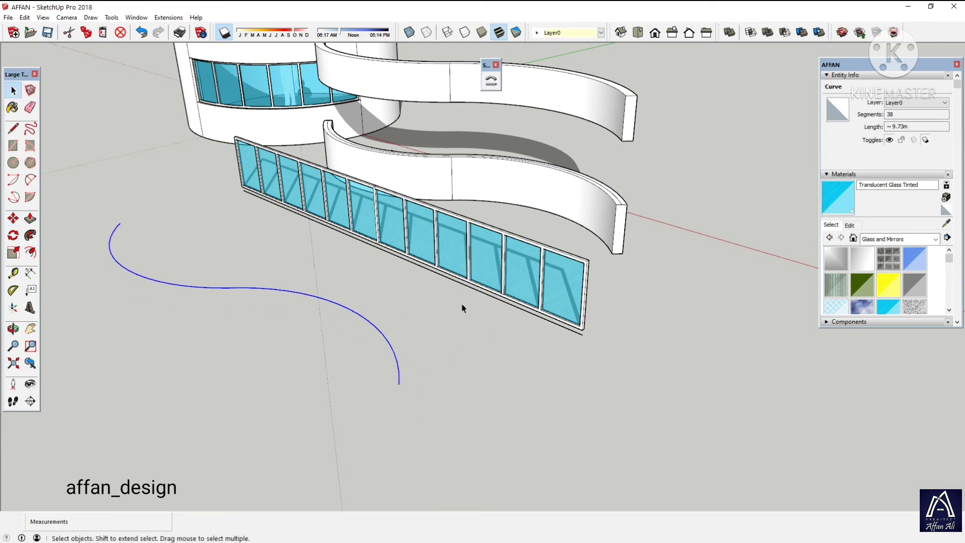
Select the glass strip for Shape Bender, picking its bottom edge as baseline and the wavy curve as path
middle_click_drag(461, 303, 562, 360)
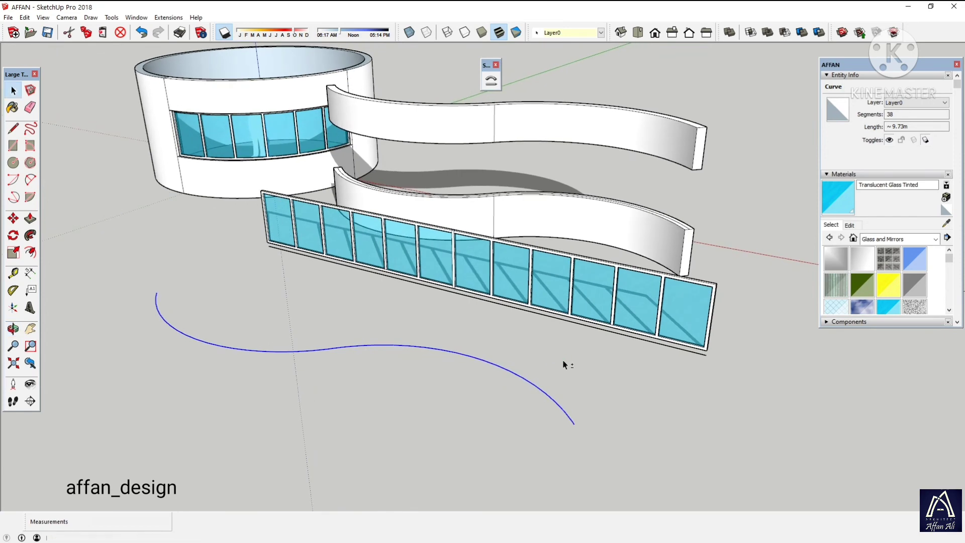
left_click(482, 258)
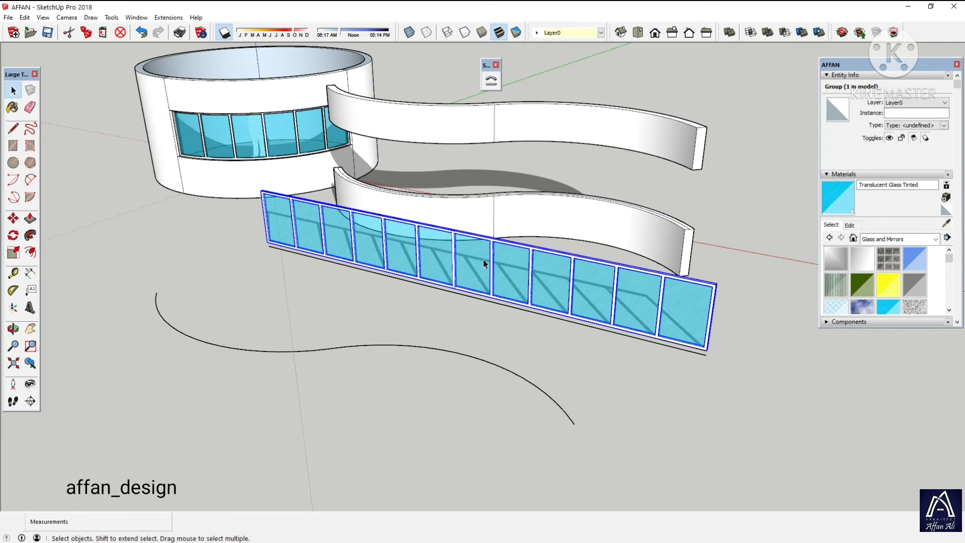
left_click(491, 82)
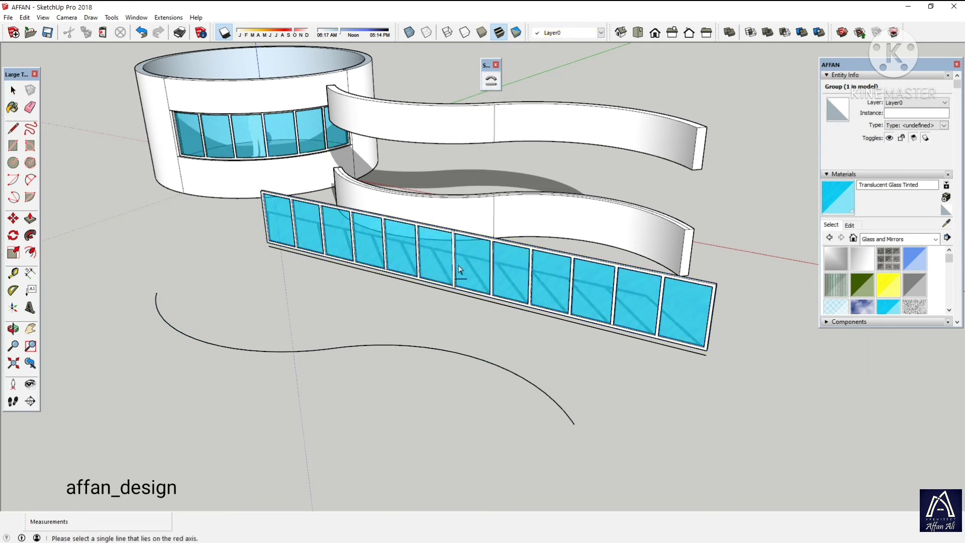
left_click(458, 297)
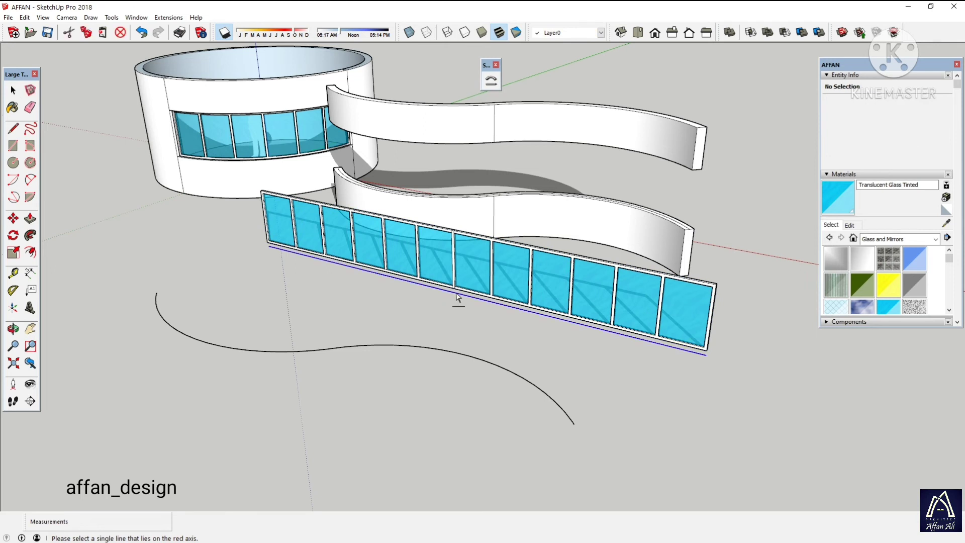
left_click(458, 297)
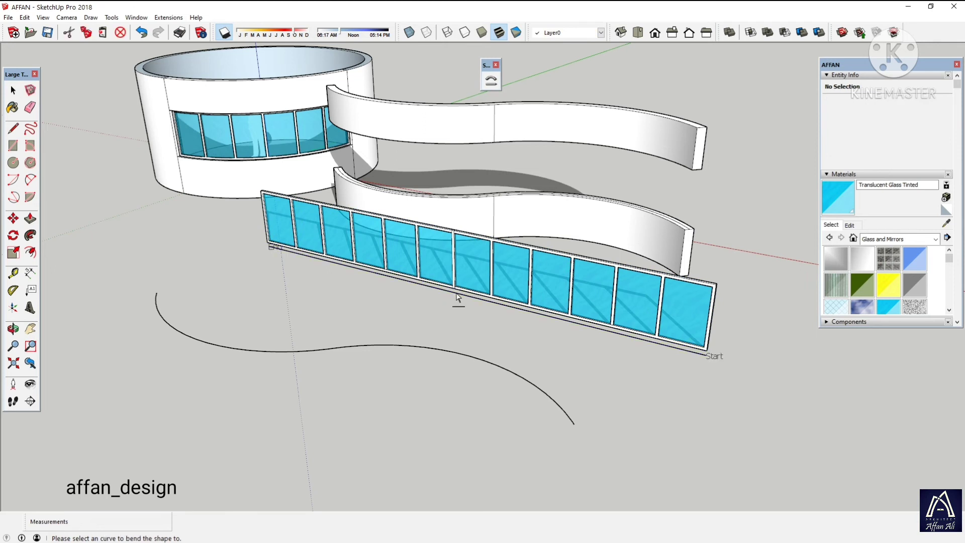
left_click(414, 347)
Preview the bent glass strip, flip its orientation with the Down arrow, and accept the bend
left_click(422, 352)
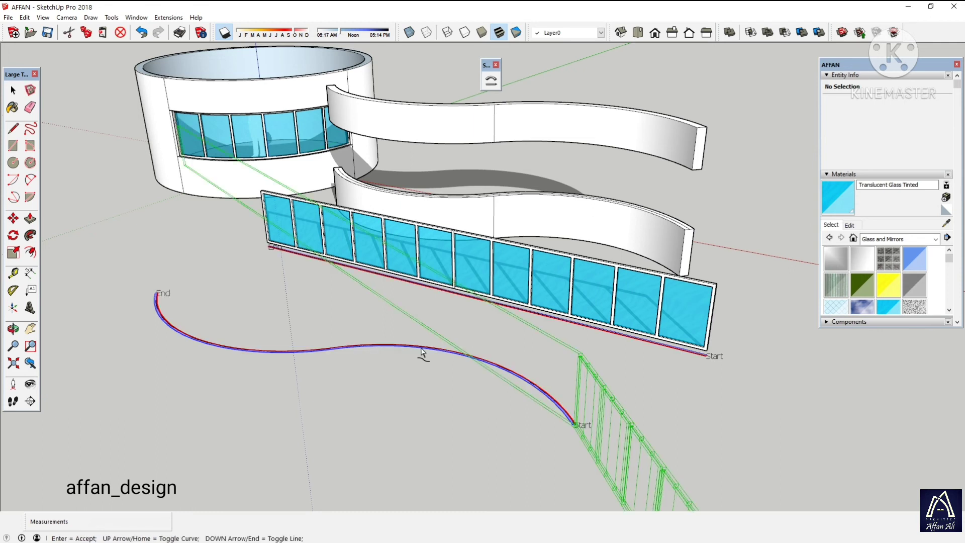
scroll(422, 352, "down", 2)
scroll(433, 358, "down", 1)
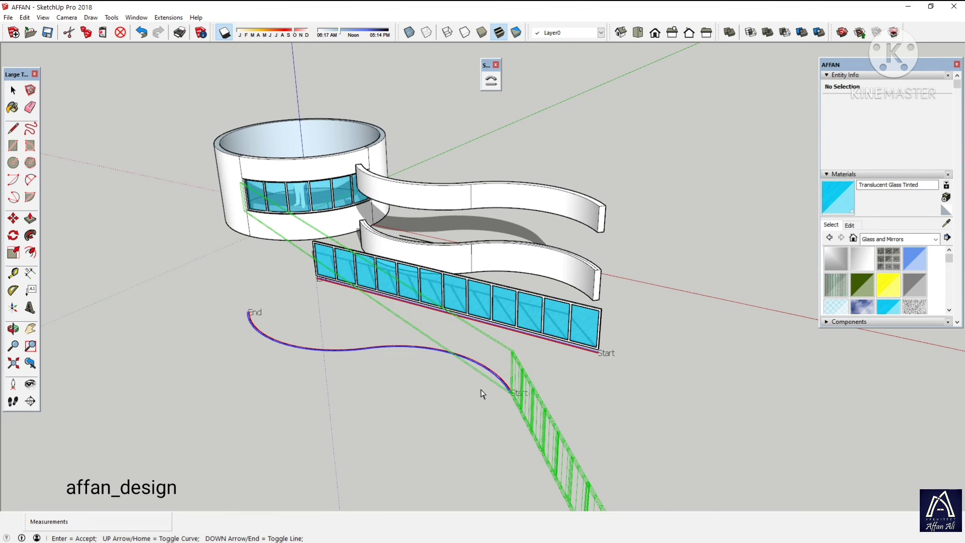
key("Down")
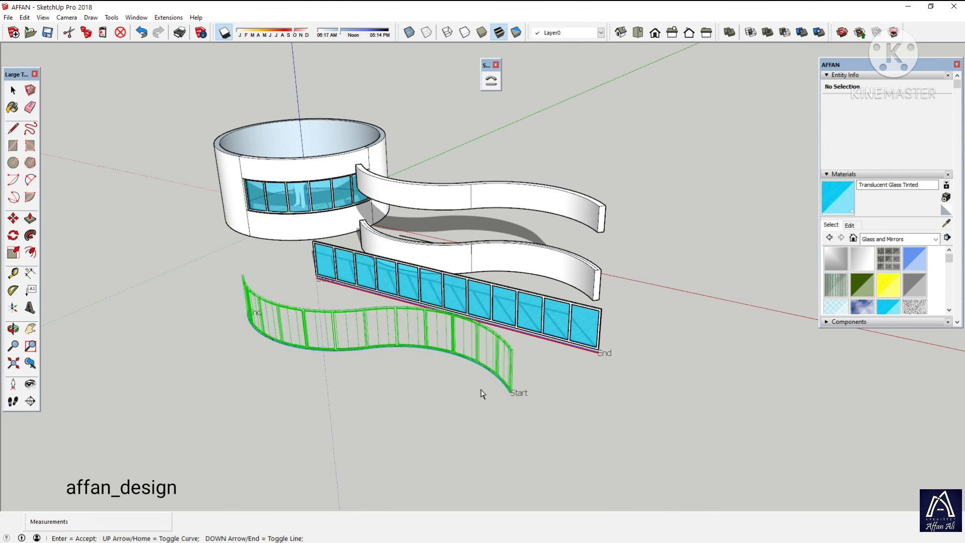
key("Down")
key("Down")
key("Down")
key("Down")
key("Down")
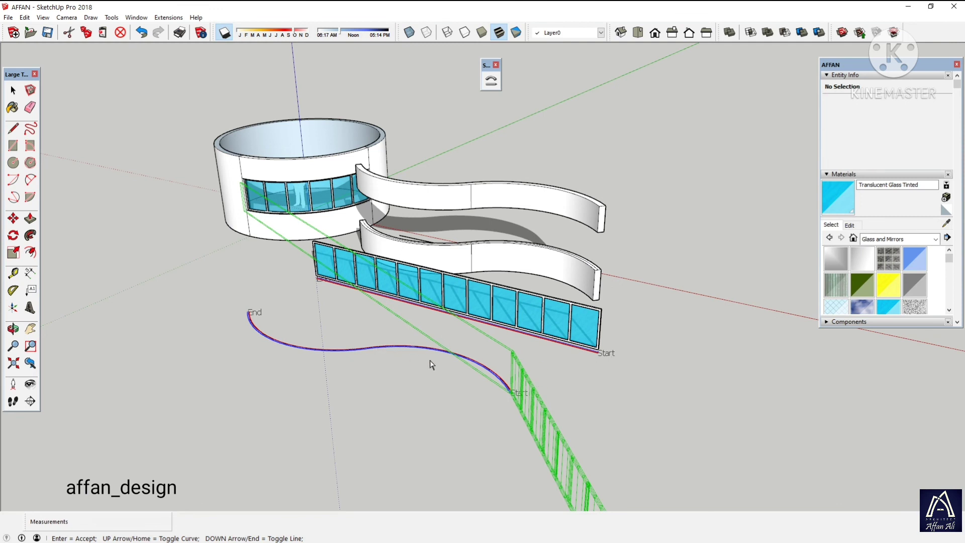
key("Down")
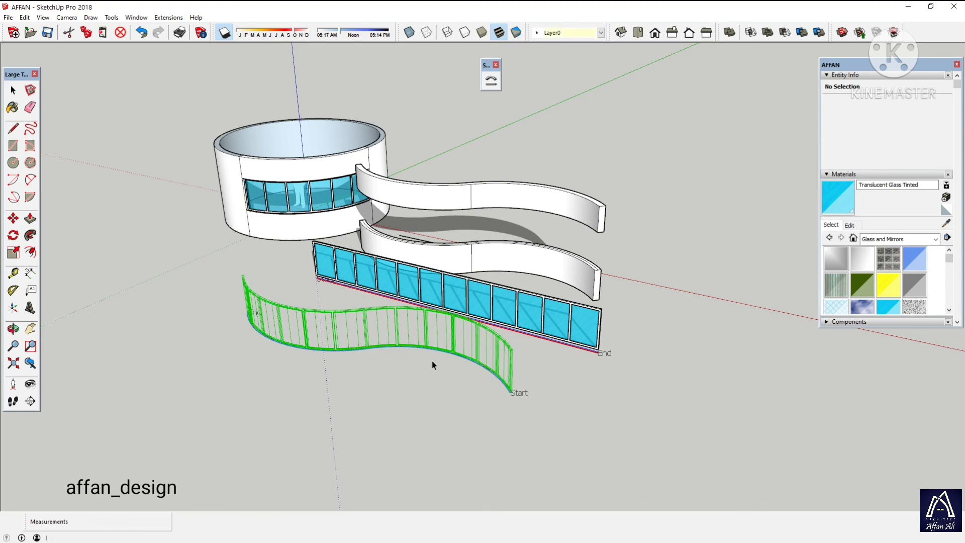
key("Return")
Select the bent glass strip component and start moving it
scroll(513, 377, "up", 2)
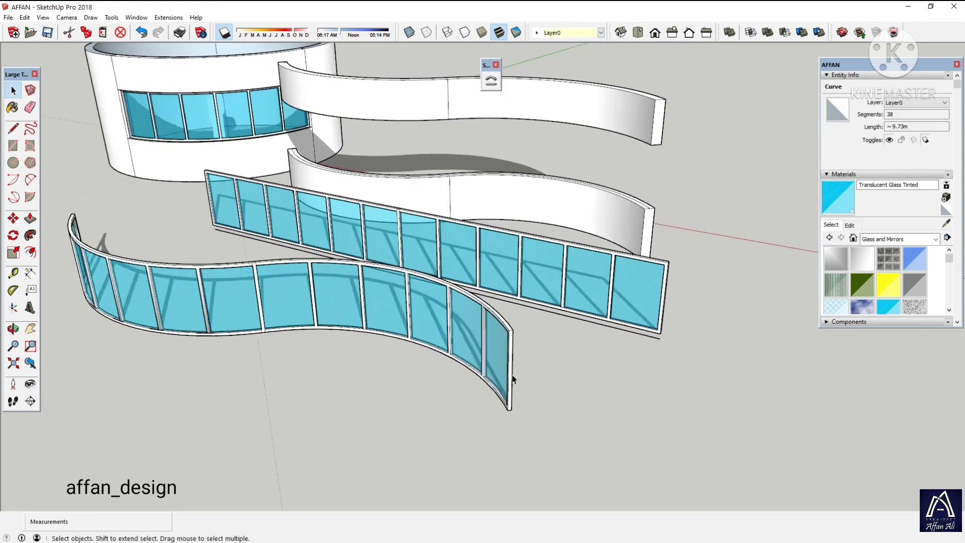
scroll(510, 397, "up", 3)
scroll(507, 412, "up", 2)
scroll(505, 416, "up", 1)
scroll(507, 416, "up", 2)
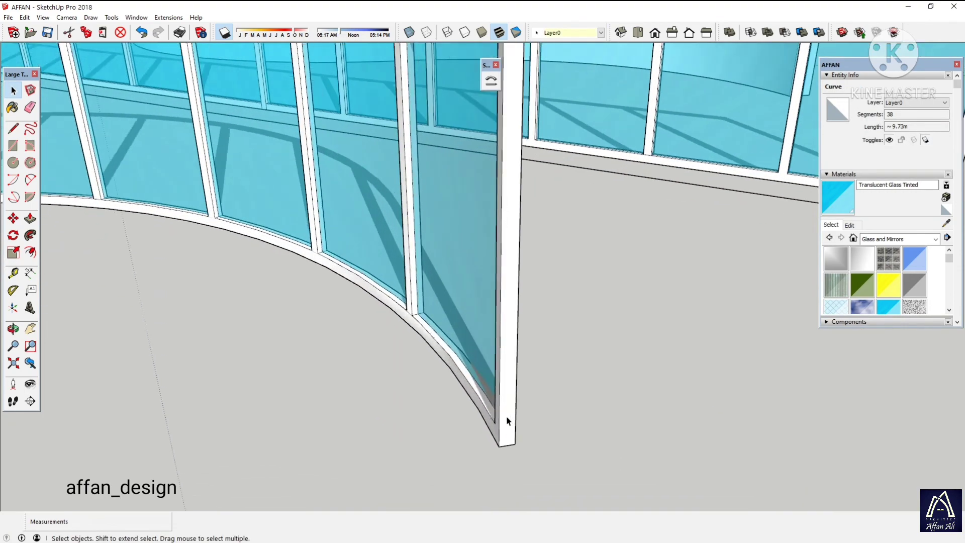
key("m")
left_click(508, 435)
scroll(431, 319, "down", 2)
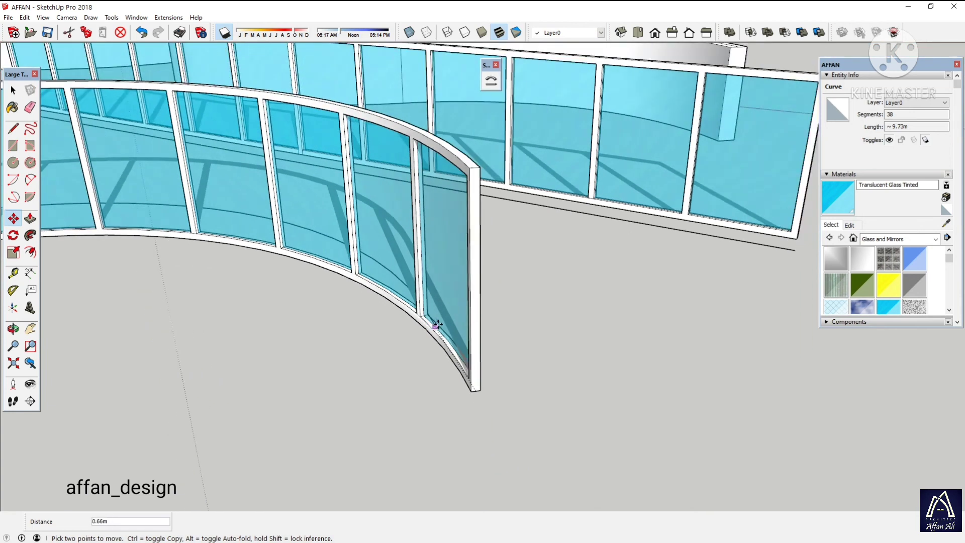
left_click(690, 411)
key("space")
left_click(475, 388)
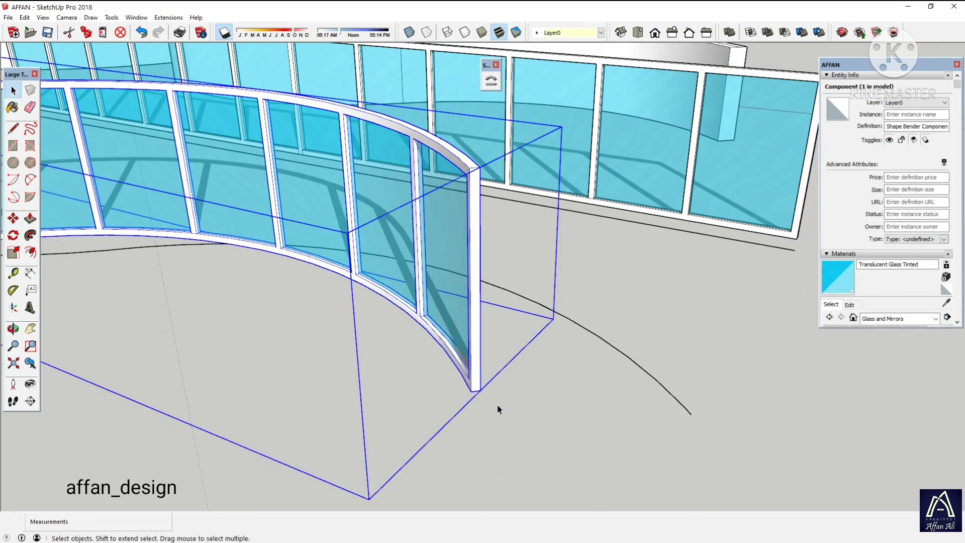
key("m")
Snap the bent strip's bottom corner to the corner of the wavy wall's opening
scroll(474, 390, "up", 2)
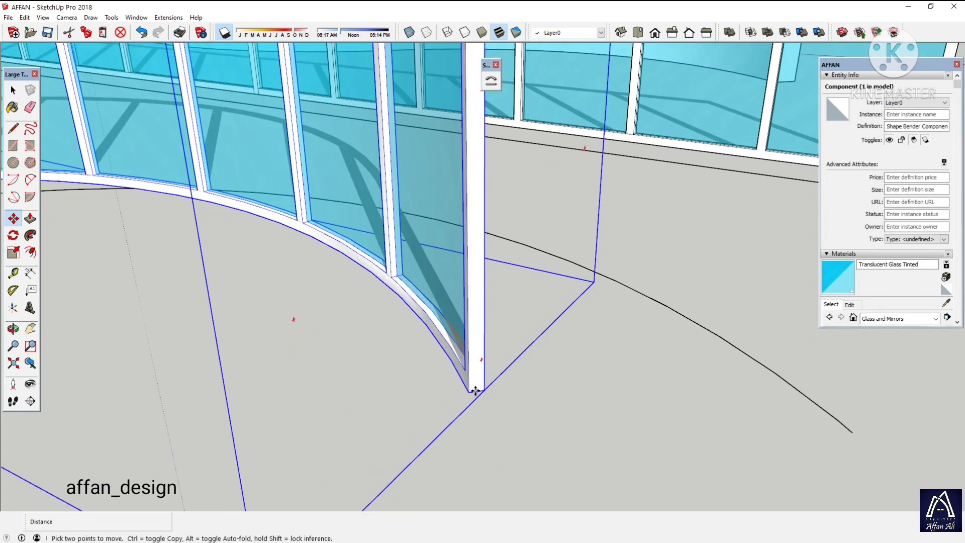
left_click(475, 389)
scroll(377, 344, "down", 3)
scroll(338, 344, "down", 3)
scroll(570, 194, "down", 2)
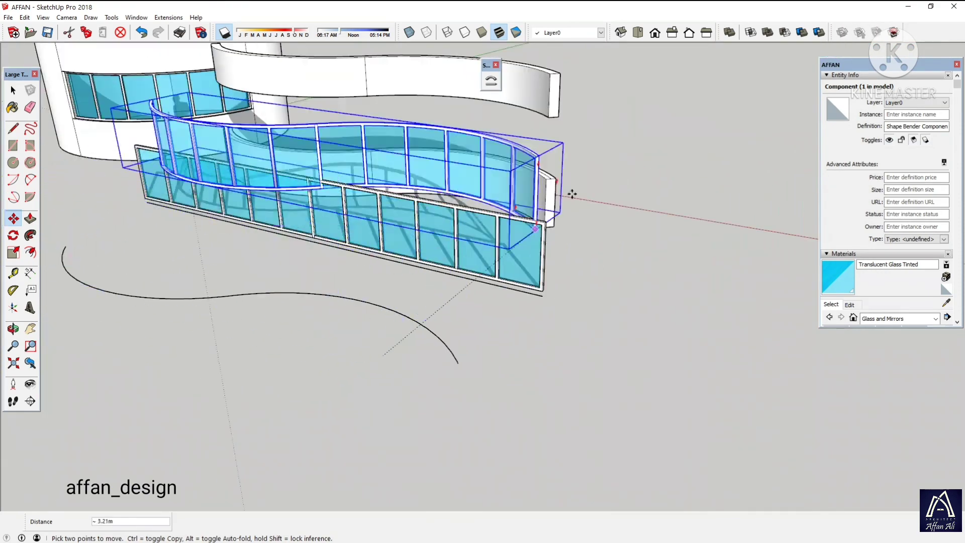
scroll(553, 175, "up", 3)
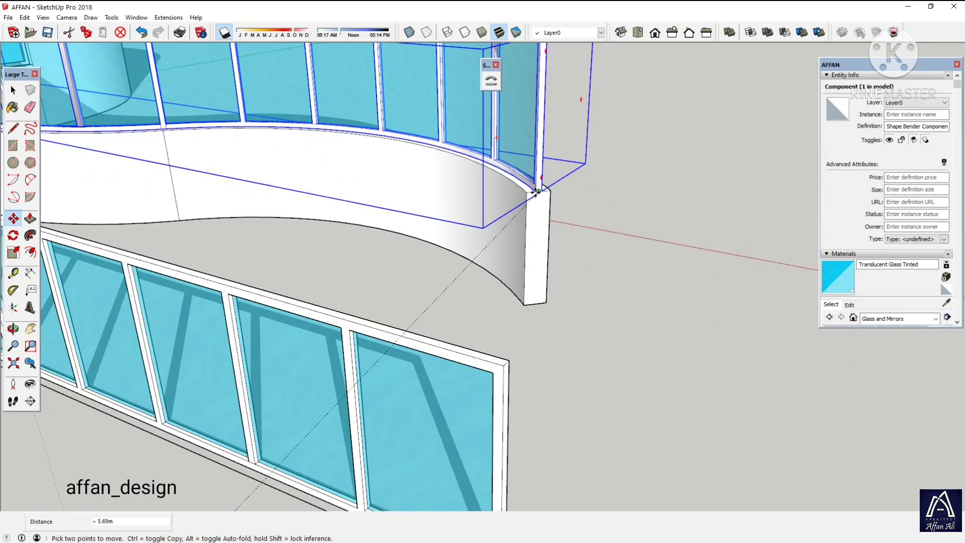
left_click(537, 192)
scroll(542, 216, "down", 4)
scroll(541, 221, "down", 3)
Orbit around the placed glass and shift the time of day to inspect it
mouse_move(540, 226)
middle_mouse_down()
mouse_move(566, 296)
mouse_move(636, 267)
middle_mouse_up()
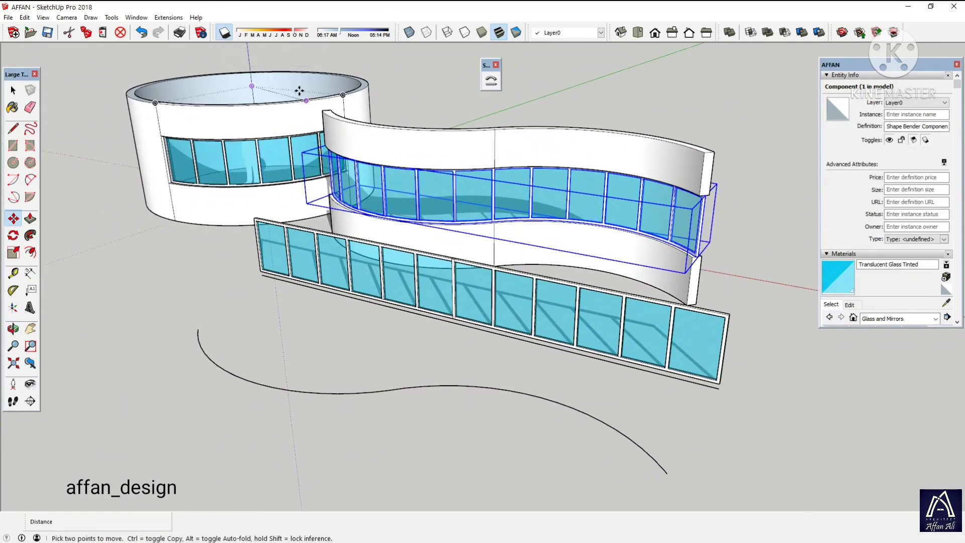
left_click_drag(342, 35, 355, 35)
scroll(380, 183, "down", 2)
scroll(379, 183, "down", 2)
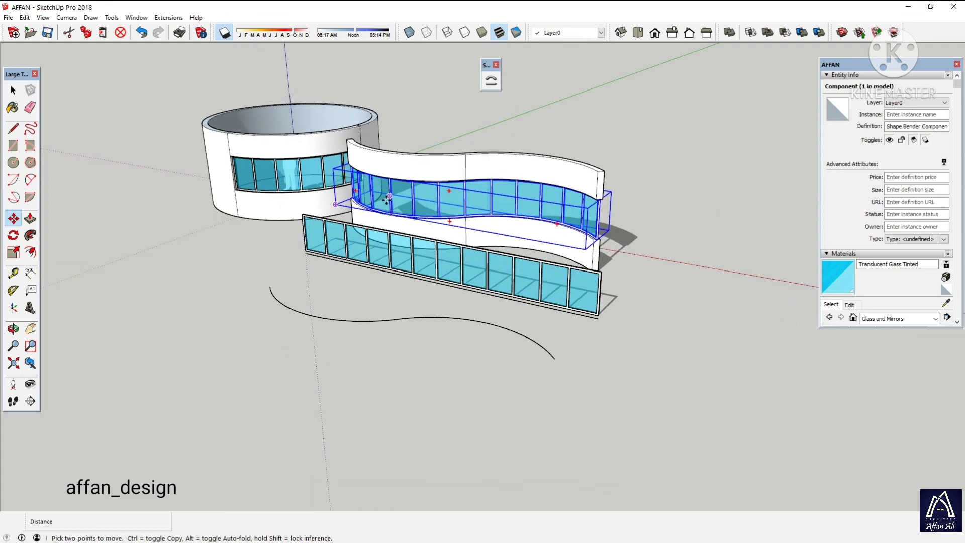
mouse_move(379, 183)
middle_mouse_down()
mouse_move(643, 254)
mouse_move(743, 222)
middle_mouse_up()
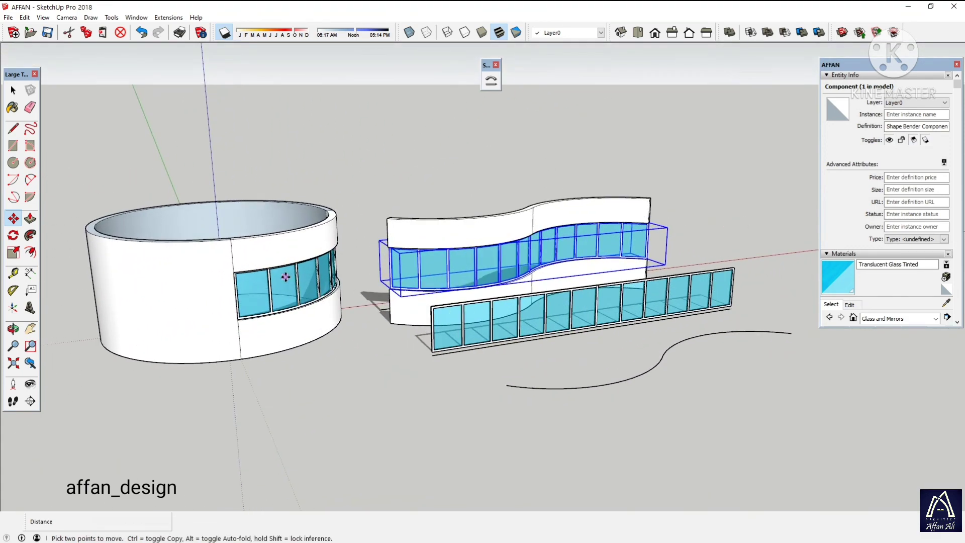
scroll(314, 276, "up", 3)
key("space")
left_click(369, 198)
mouse_move(369, 197)
middle_mouse_down()
mouse_move(370, 248)
mouse_move(387, 202)
mouse_move(437, 218)
mouse_move(418, 243)
mouse_move(200, 243)
mouse_move(220, 261)
mouse_move(302, 280)
mouse_move(317, 317)
mouse_move(338, 325)
mouse_move(543, 314)
mouse_move(581, 297)
mouse_move(696, 290)
middle_mouse_up()
key("space")
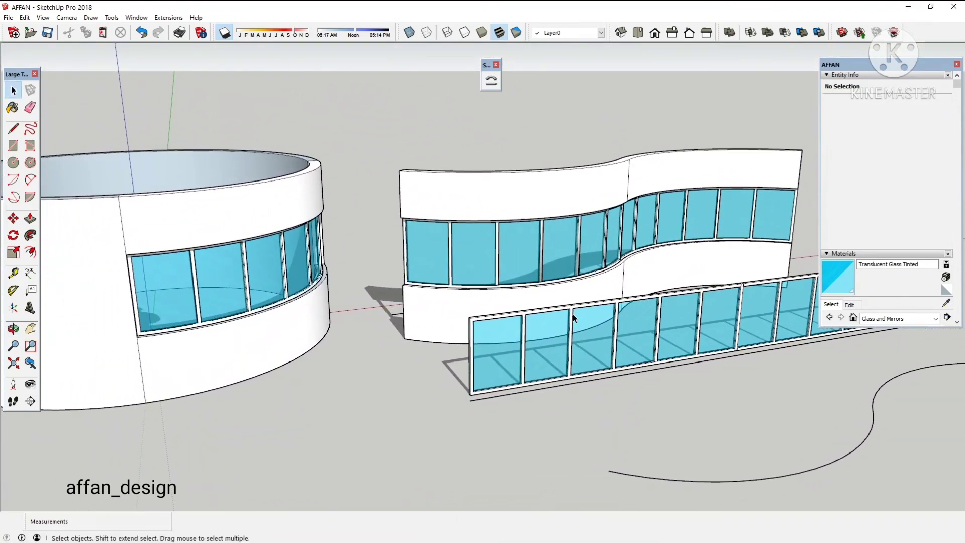